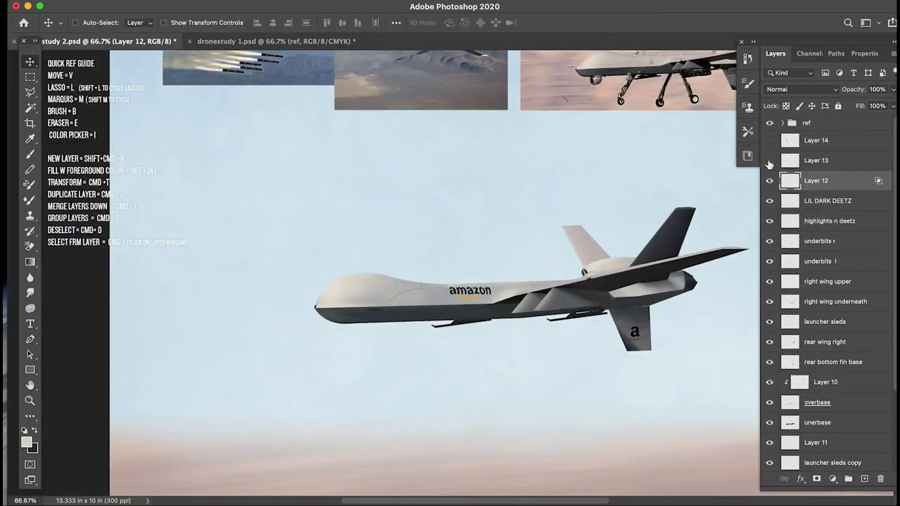
Step: Show Layer 13 and blend the tail-fin logo into the drone by splitting the layer's underlying-layer Blend If shadow range
left_click(769, 161)
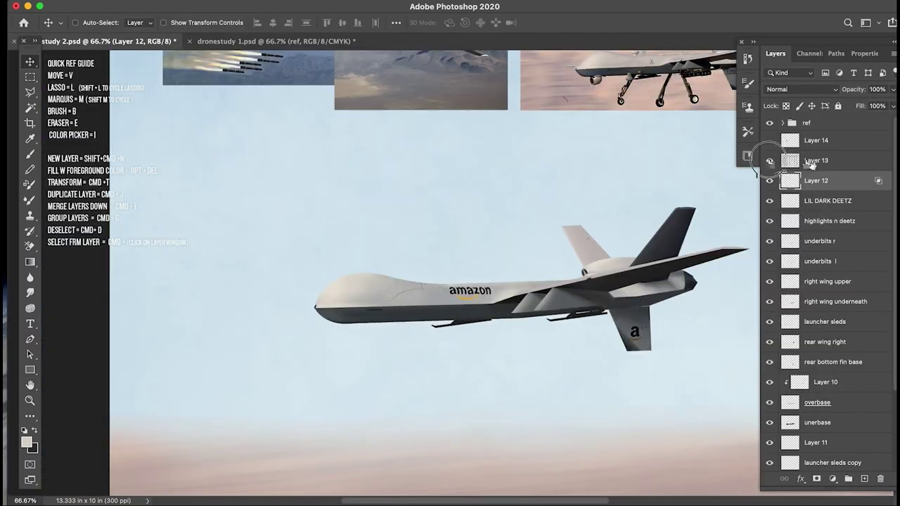
double_click(844, 161)
left_click_drag(610, 106, 111, 73)
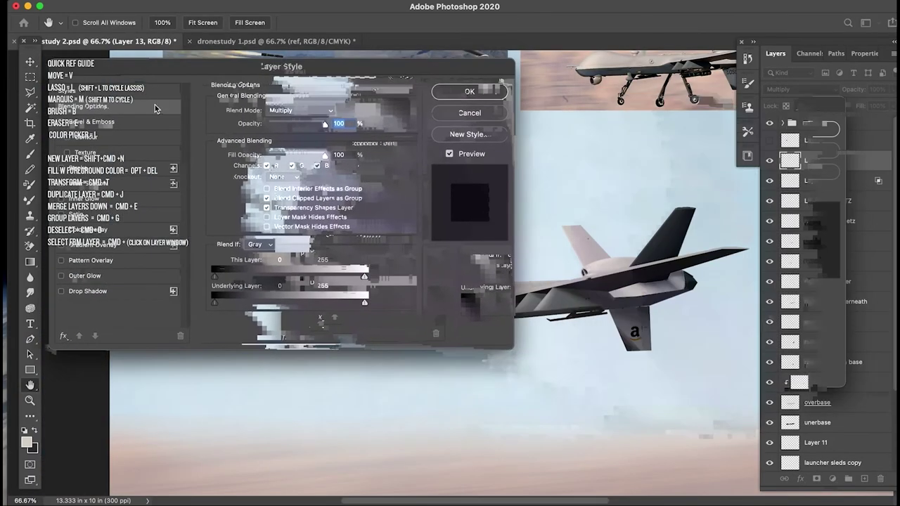
left_click_drag(218, 301, 332, 311)
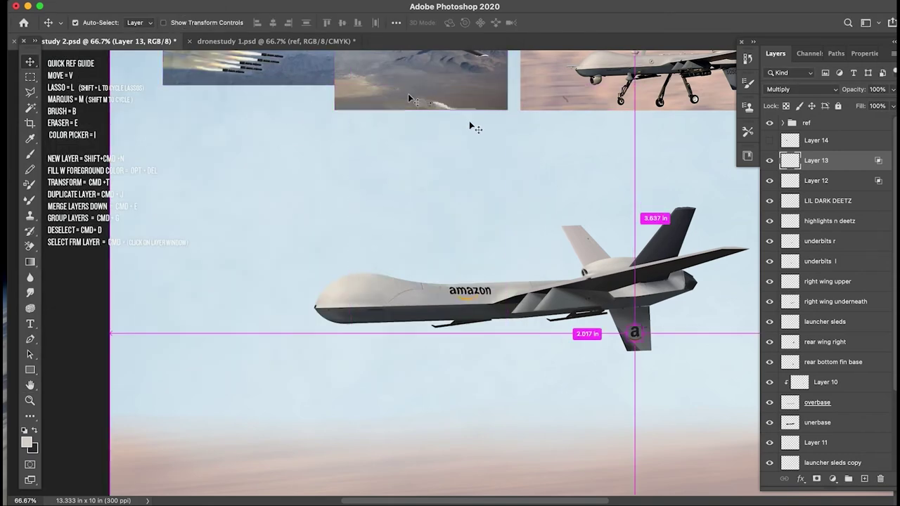
key("super+minus")
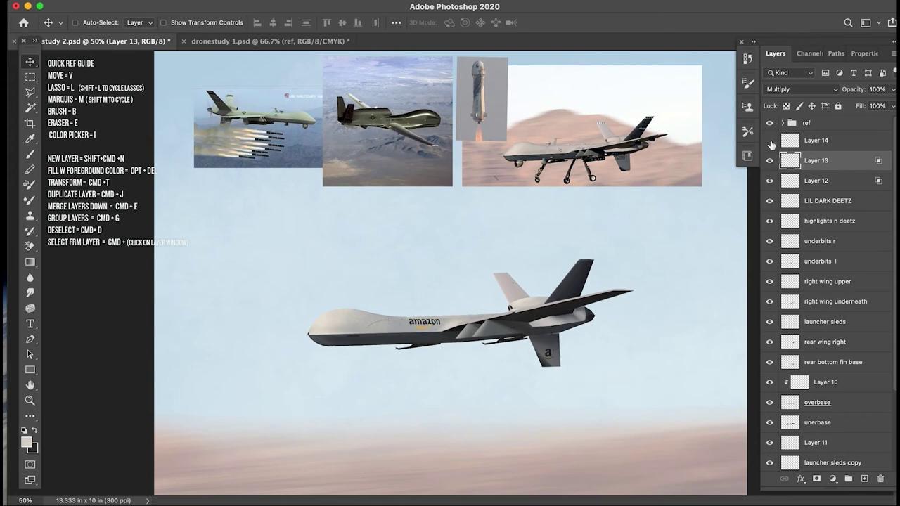
Step: Switch to the browser and look through the Amazon logo image results for the AWS logo
key("super+Tab")
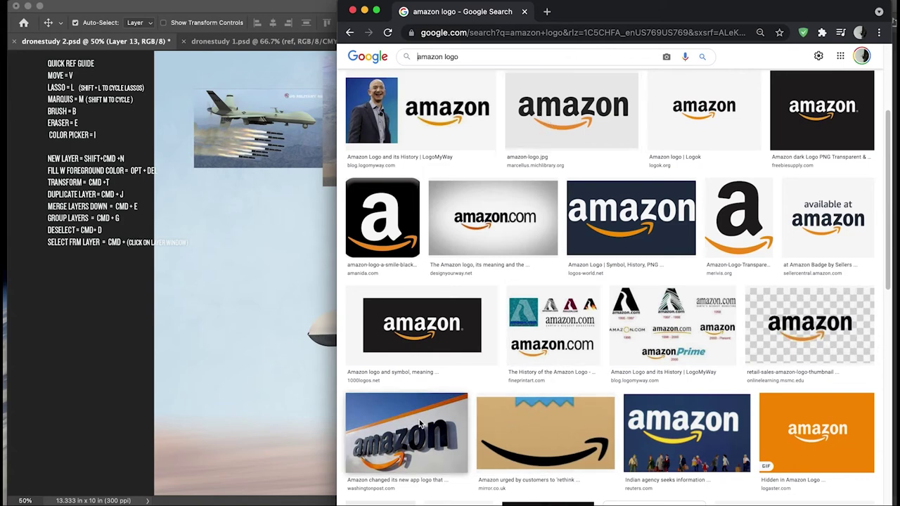
scroll(703, 316, "down", 5)
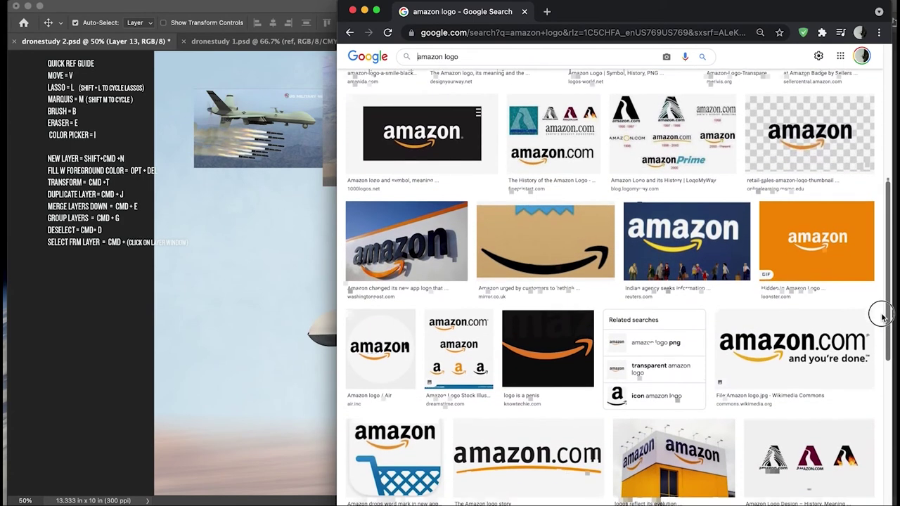
scroll(882, 316, "down", 10)
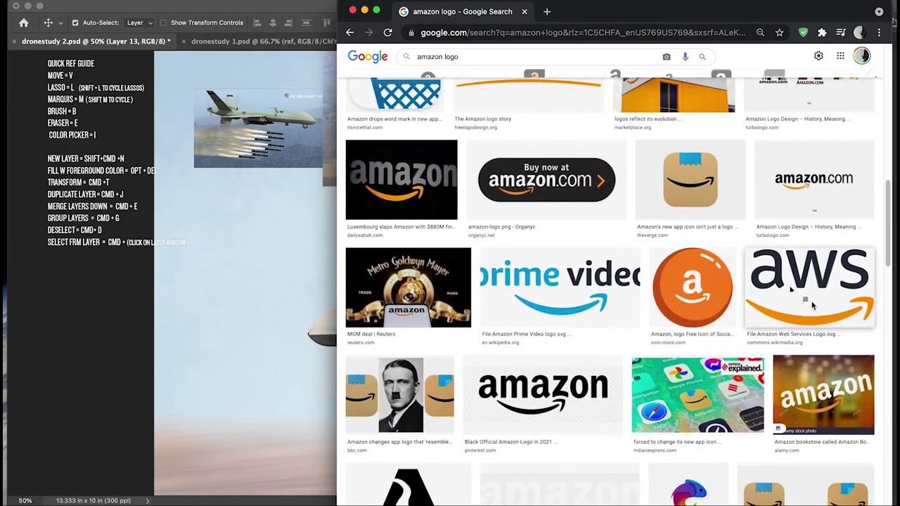
Step: Return to Photoshop, show Layer 14 with the AWS logo, and copy its orange smile to a new layer using the Magic Wand
left_click_drag(812, 304, 781, 142)
key("super+plus")
key("super+plus")
key("super+plus")
key("w")
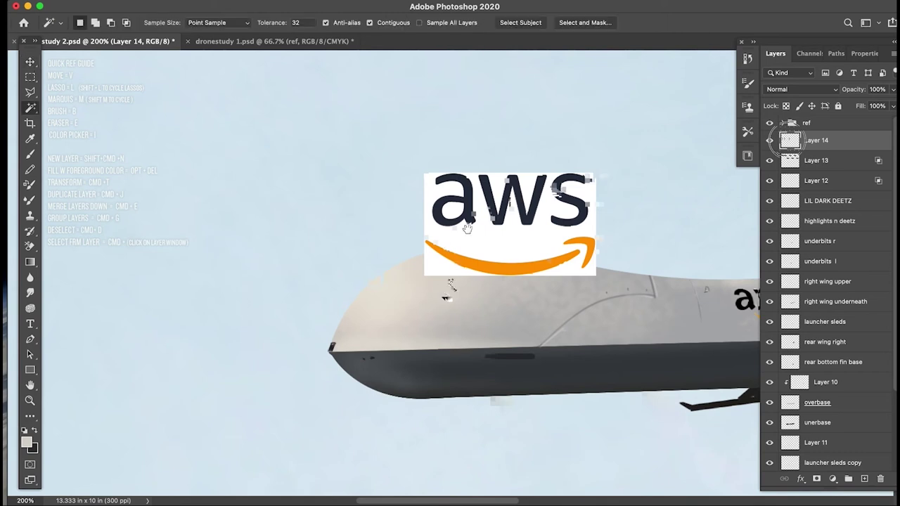
left_click(559, 261)
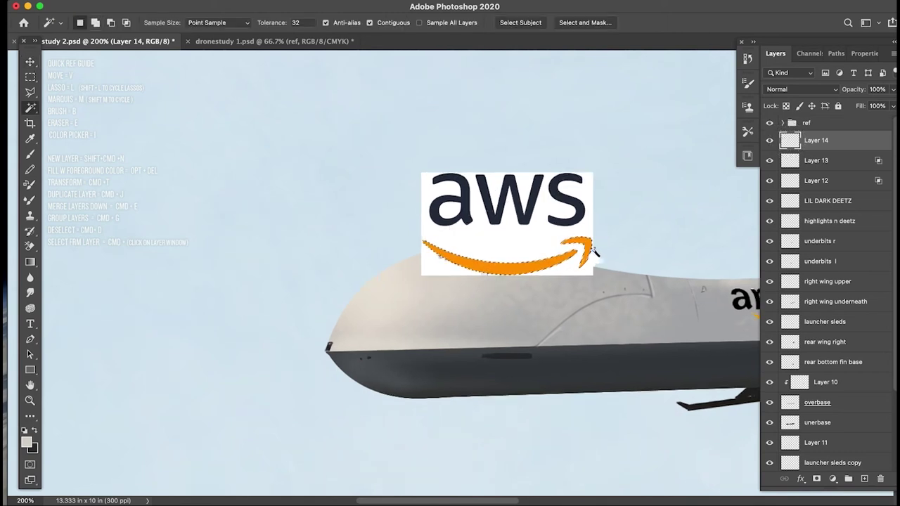
key("super+j")
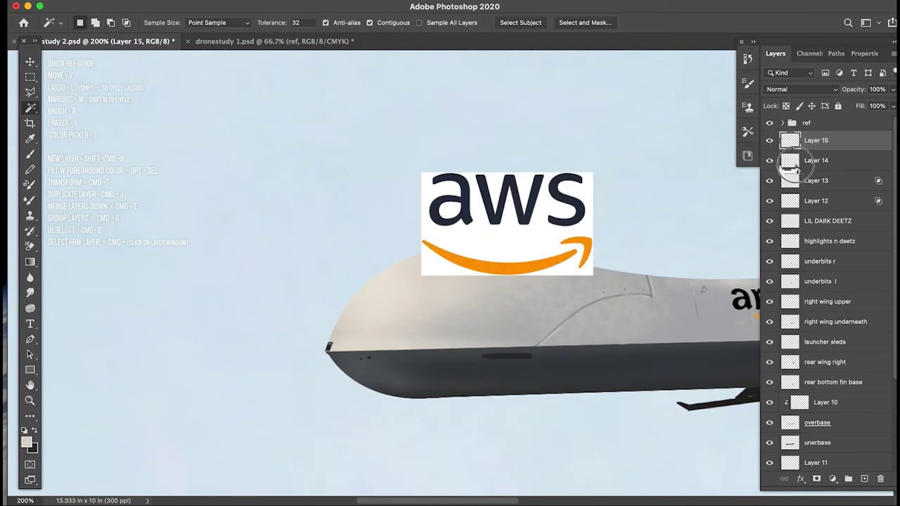
Step: Delete the original AWS logo layer and select the layer holding the orange smile
left_click(793, 165)
key("Delete")
left_click(797, 144)
Step: Place the orange smile on the drone's nose, scaled to 111.05% and rotated -17.60°
key("v")
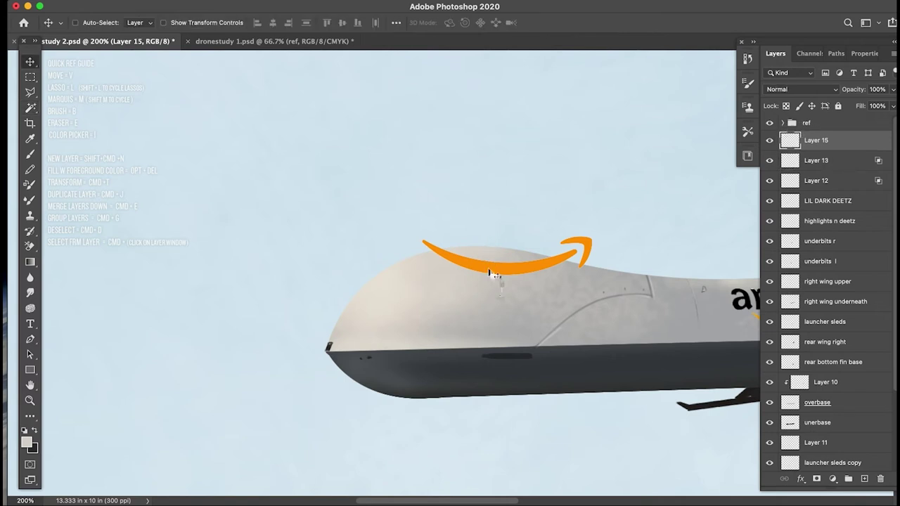
left_click_drag(491, 277, 483, 318)
key("super+t")
left_click_drag(511, 226, 475, 221)
left_click_drag(478, 338, 457, 341)
left_click_drag(530, 294, 546, 286)
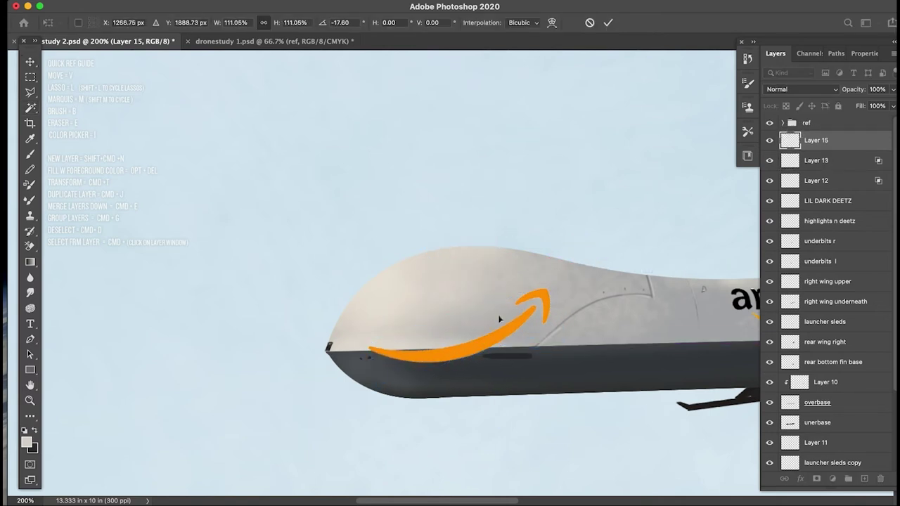
key("Return")
left_click_drag(456, 354, 446, 359)
Step: Sample the smile's orange as the foreground colour and nudge the smile into place on the nose
left_click(791, 141, "super")
key("super+i")
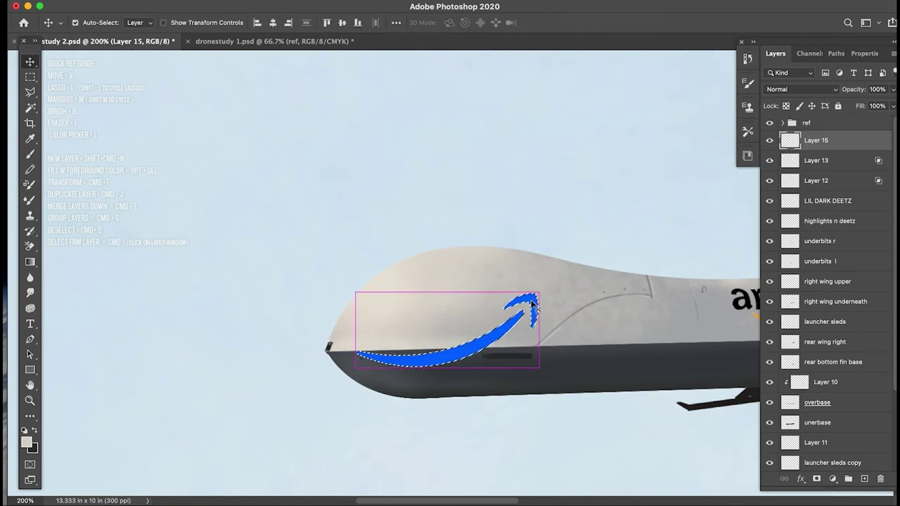
key("super+i")
key("i")
left_click(532, 302)
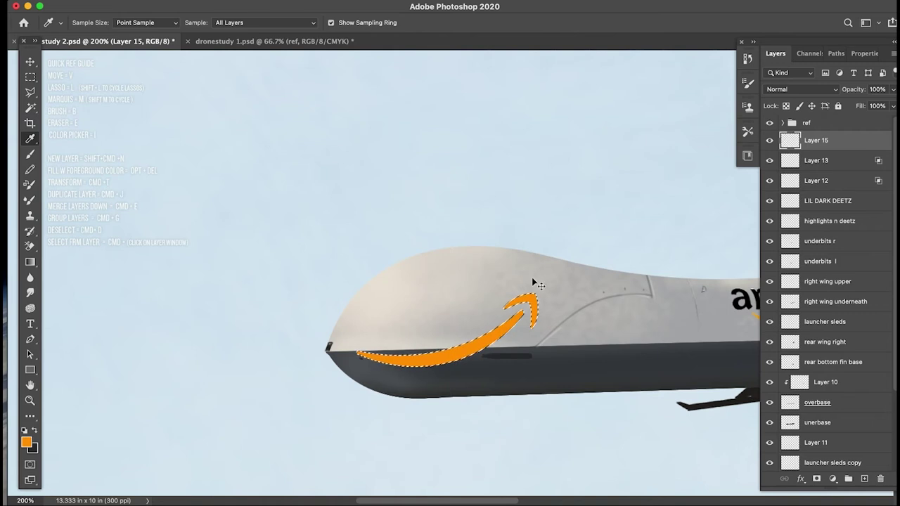
key("v")
mouse_move(462, 357)
left_mouse_down()
mouse_move(431, 355)
mouse_move(469, 350)
left_mouse_up()
Step: Blend the smile layer into the fuselage by splitting its underlying-layer Blend If shadow range to 0 / 174
double_click(851, 143)
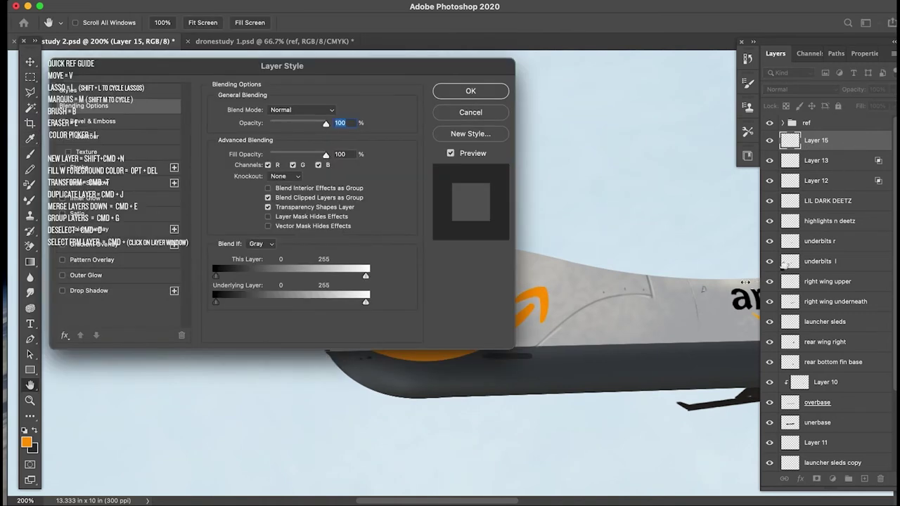
left_click_drag(349, 65, 363, 70)
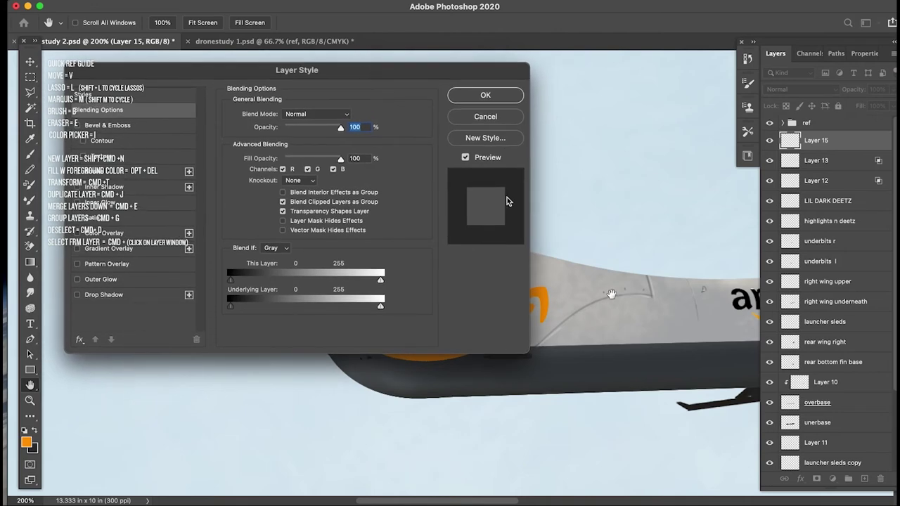
left_click_drag(595, 208, 702, 273)
left_click_drag(231, 305, 346, 314)
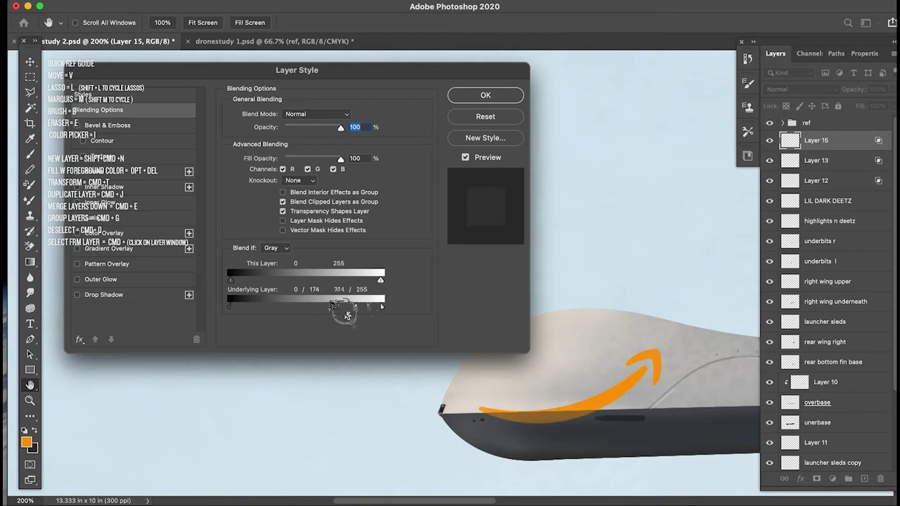
key("Return")
Step: Reposition the smile along the nose seam and refine its rotation and scale with Free Transform
key("v")
left_click_drag(505, 384, 472, 422)
key("super+minus")
key("super+minus")
left_click_drag(464, 322, 455, 293)
key("super+t")
left_click_drag(450, 258, 454, 253)
left_click_drag(511, 311, 507, 315)
left_click_drag(504, 263, 500, 262)
left_click_drag(502, 321, 494, 320)
key("Return")
Step: Rename the smile's layer "smile" and mask it to the fuselage selection, keeping the Normal blend mode
double_click(815, 140)
type("smile")
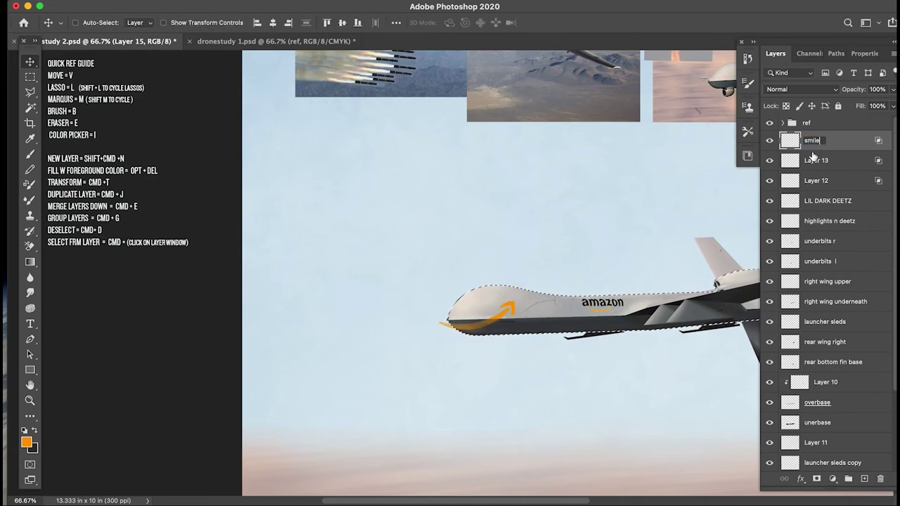
key("Return")
left_click(816, 478)
left_click(791, 90)
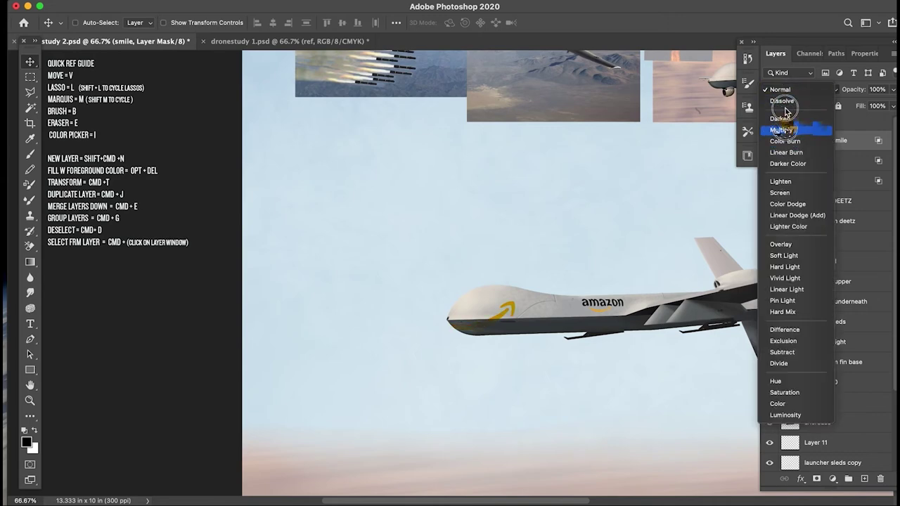
left_click(785, 94)
Step: Unlink the smile layer from its mask and move the smile artwork further back along the nose
key("super+minus")
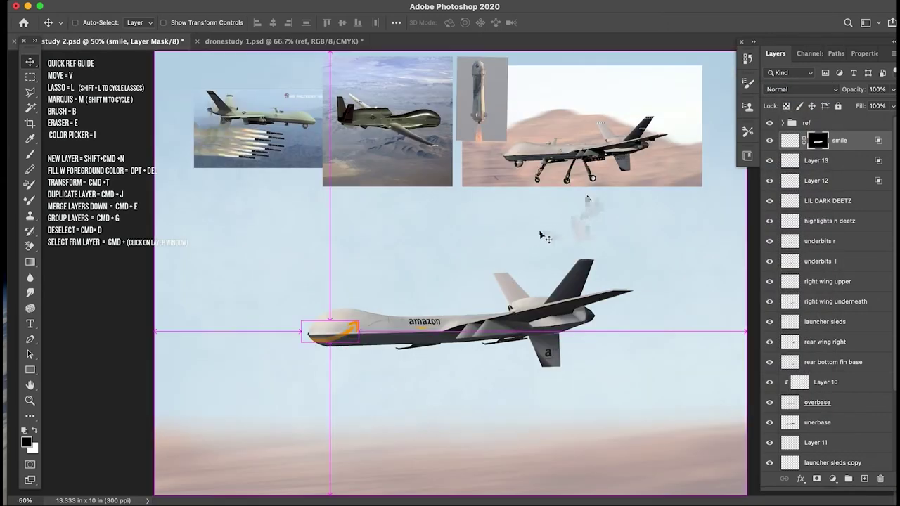
key("super+equal")
key("super+equal")
left_click_drag(492, 255, 628, 145)
left_click(790, 140)
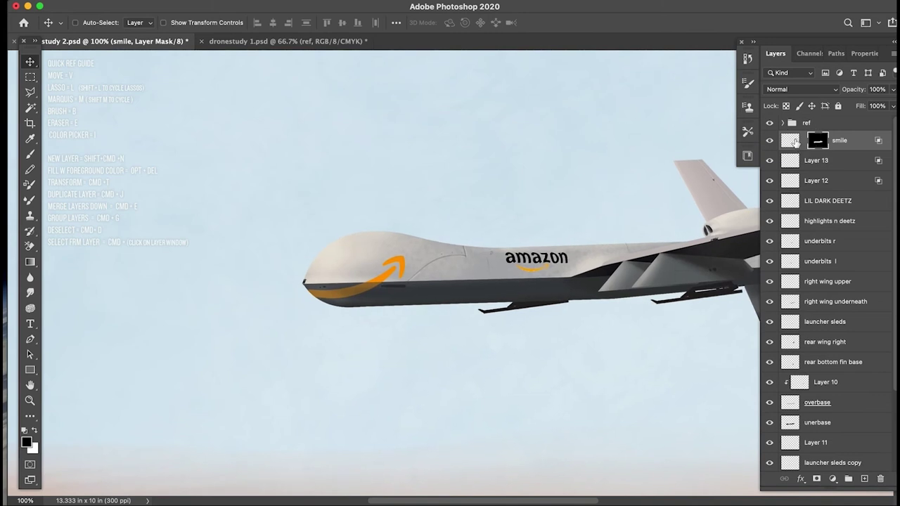
left_click_drag(389, 296, 333, 282)
Step: Warp the smile to raise its arrow tip and stretch its front end toward the nose point, and nudge it onto the seam
key("super+t")
right_click(386, 265)
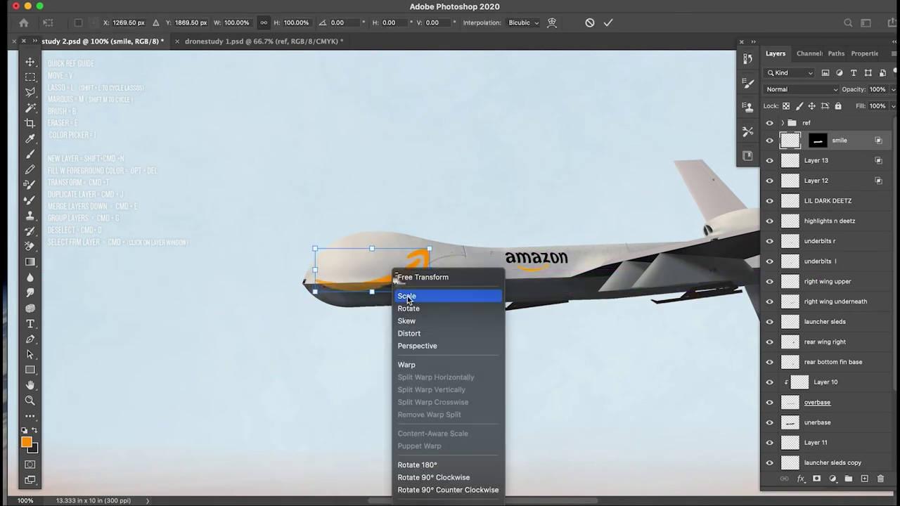
left_click(405, 363)
left_click_drag(428, 250, 426, 244)
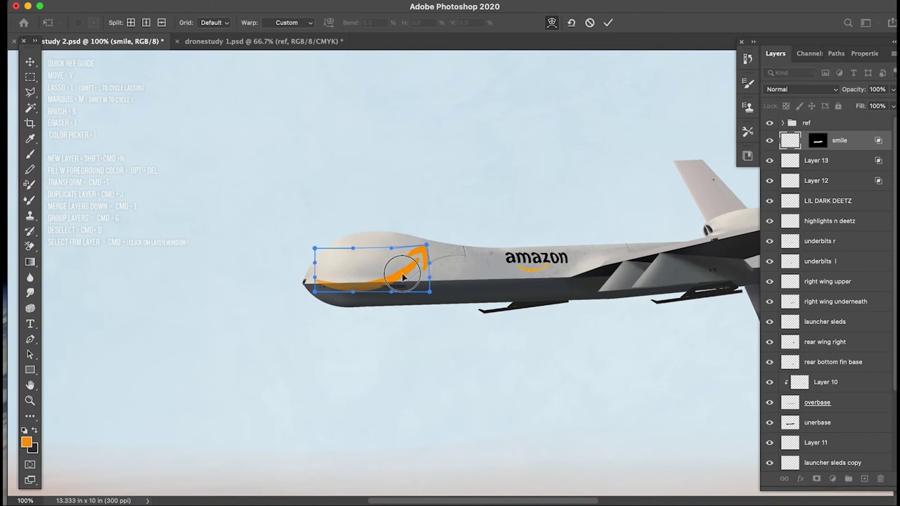
left_click_drag(318, 284, 308, 288)
key("Return")
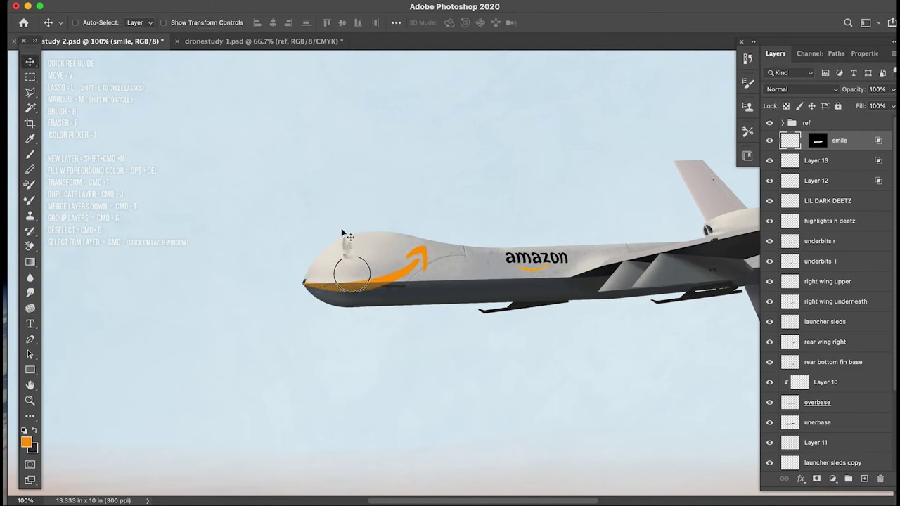
left_click_drag(336, 286, 334, 283)
Step: Load the overbase layer's outline as a selection, erase the part of the smile overlapping the dark underside, and deselect
left_click(790, 402, "super")
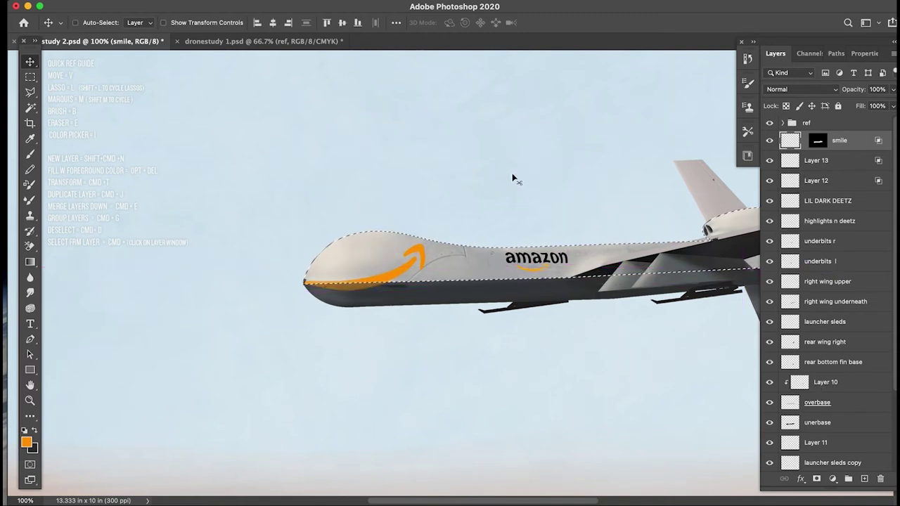
key("e")
key("super+d")
key("super+minus")
key("super+minus")
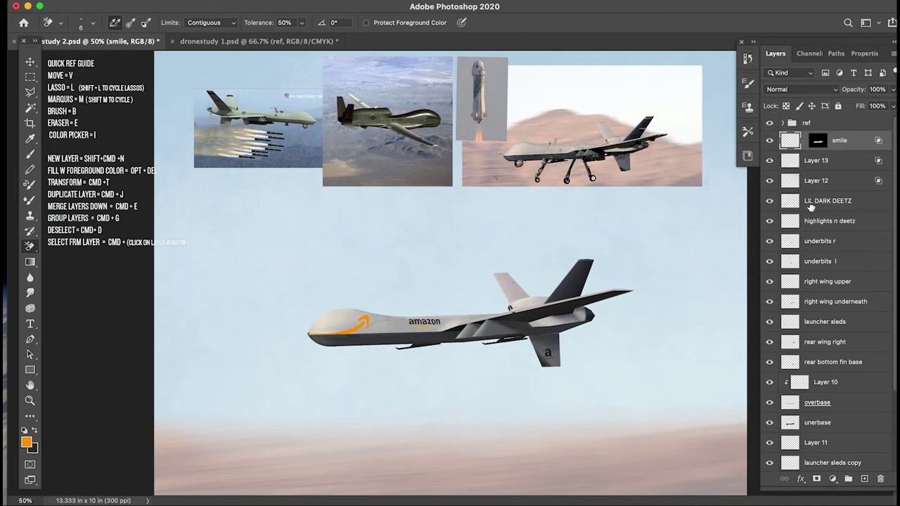
Step: Erase the panel line behind the smile's arrow from the LIL DARK DEETZ and highlights n deetz layers
left_click(792, 203)
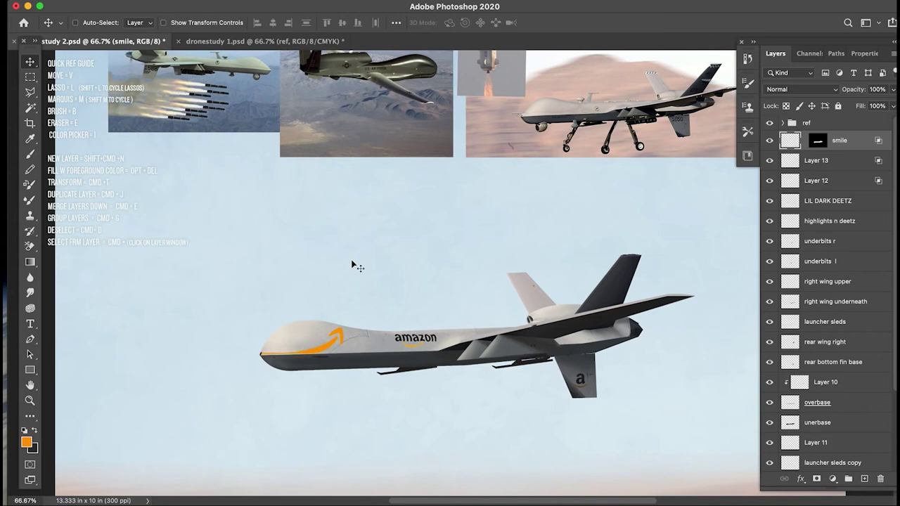
left_click(808, 204)
key("e")
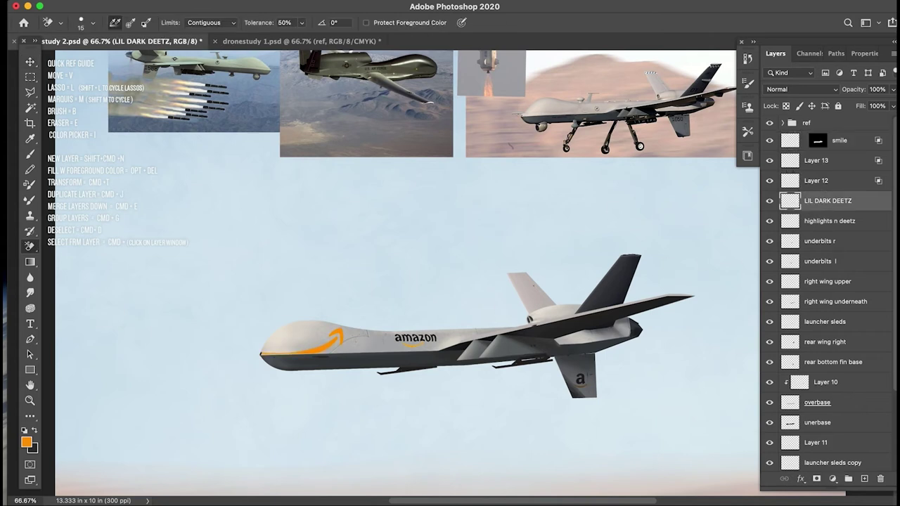
left_click_drag(365, 334, 343, 345)
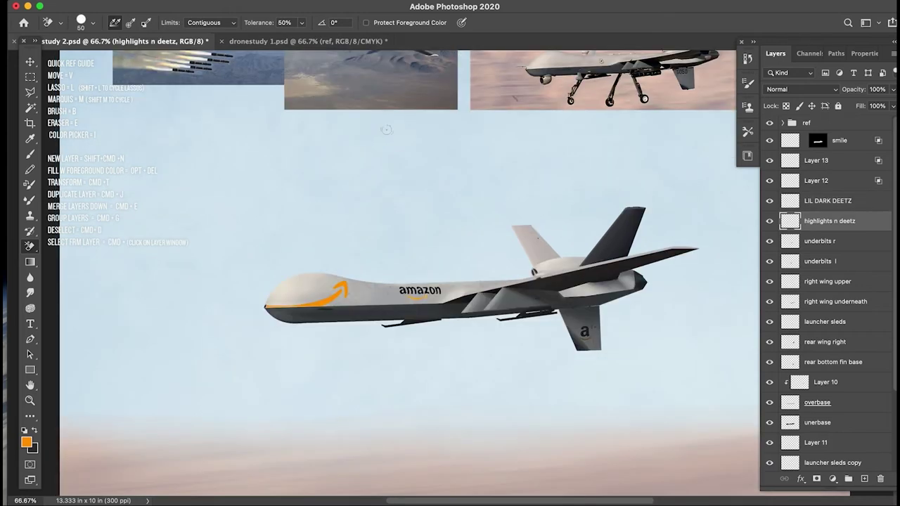
left_click_drag(415, 168, 401, 227)
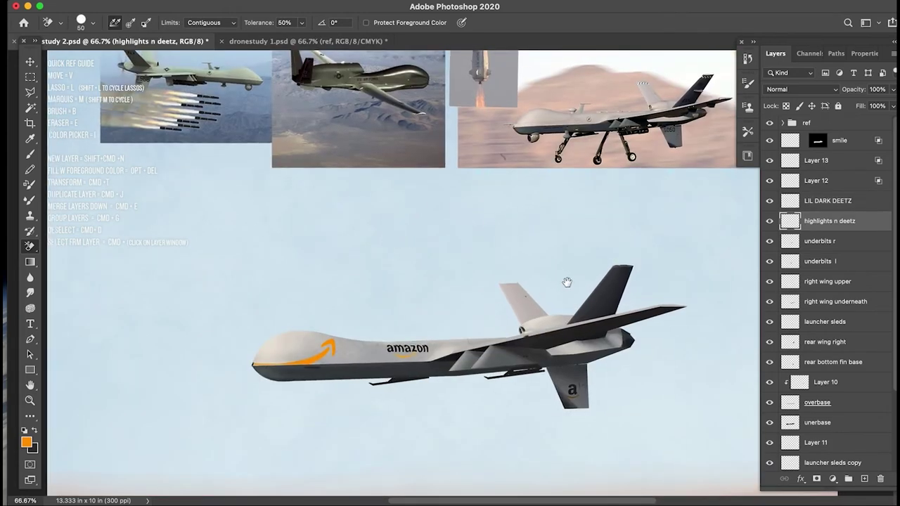
Step: Erase dark detailing on the lower tail fin in the LIL DARK DEETZ layer with an 80 px eraser, comparing the layer's visibility
left_click(770, 201)
left_click(769, 202)
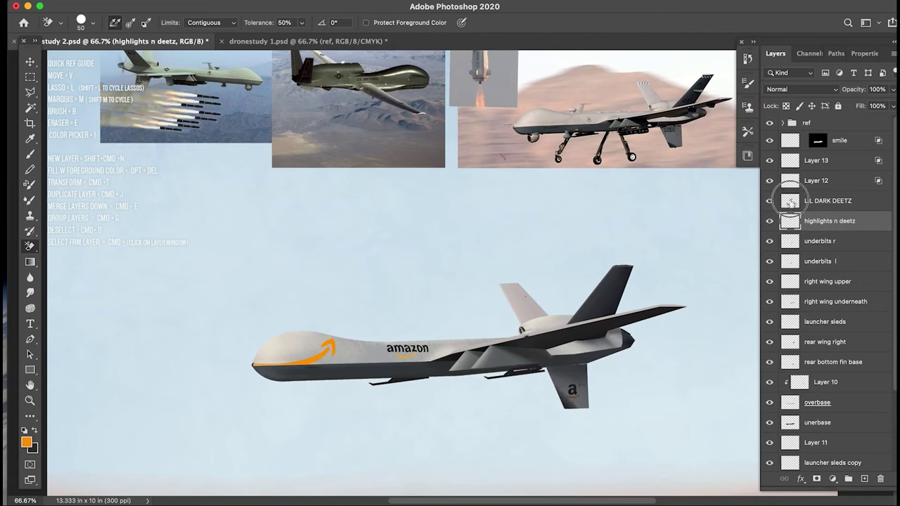
left_click(791, 202)
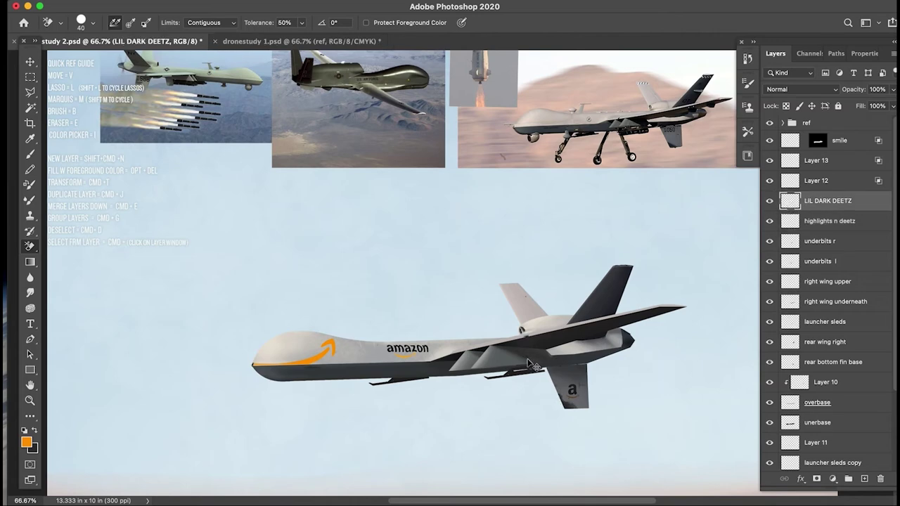
key("super+equal")
key("bracketright")
key("bracketright")
left_click_drag(608, 427, 647, 471)
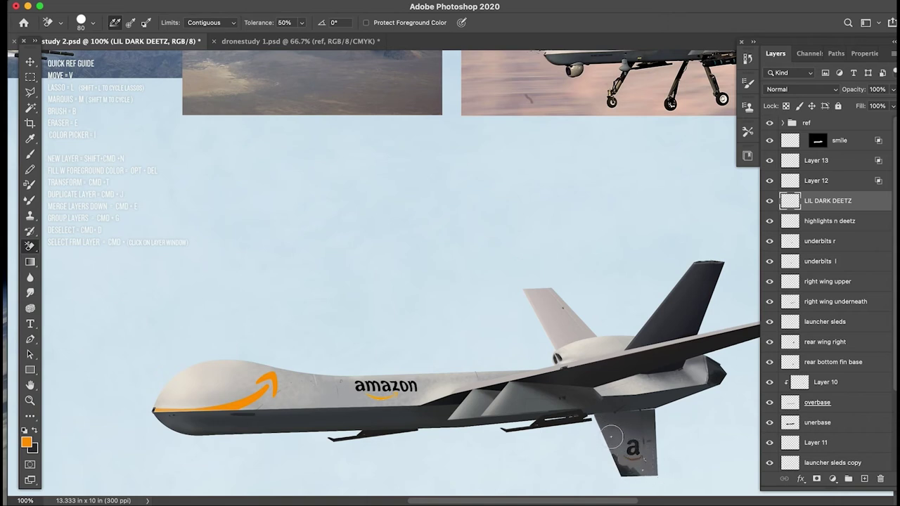
left_click(770, 202)
left_click(770, 202)
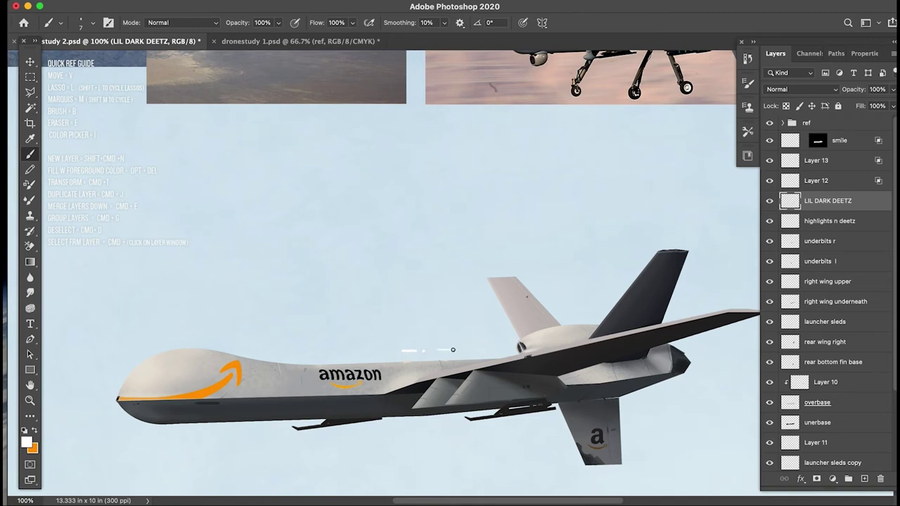
Step: Select the white dashes painted above the fuselage with the marquee and rotate them -3.32°
key("m")
left_click_drag(388, 339, 462, 357)
key("super+t")
left_click_drag(435, 266, 433, 273)
key("Return")
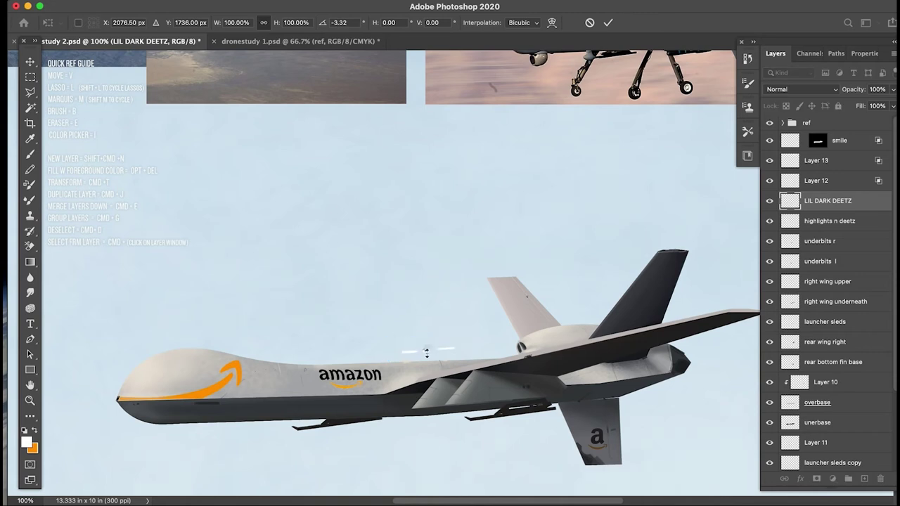
Step: Move the rotated white dashes down onto the fuselage's upper edge and apply the transform
left_click_drag(439, 353, 442, 360)
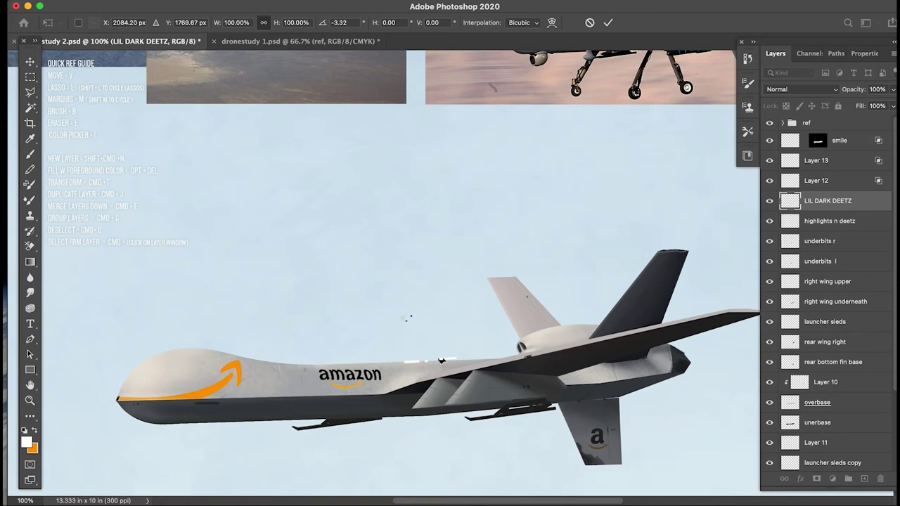
mouse_move(383, 318)
left_mouse_down()
mouse_move(378, 303)
mouse_move(380, 310)
left_mouse_up()
key("Return")
Step: Erase parts of the white dashes along the fuselage's upper edge with a soft 30 px eraser
key("e")
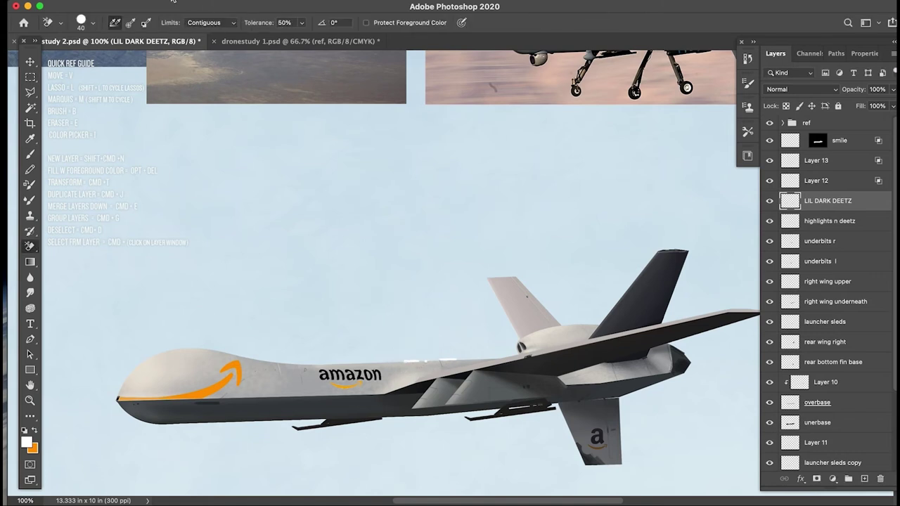
right_click(30, 246)
left_click(77, 243)
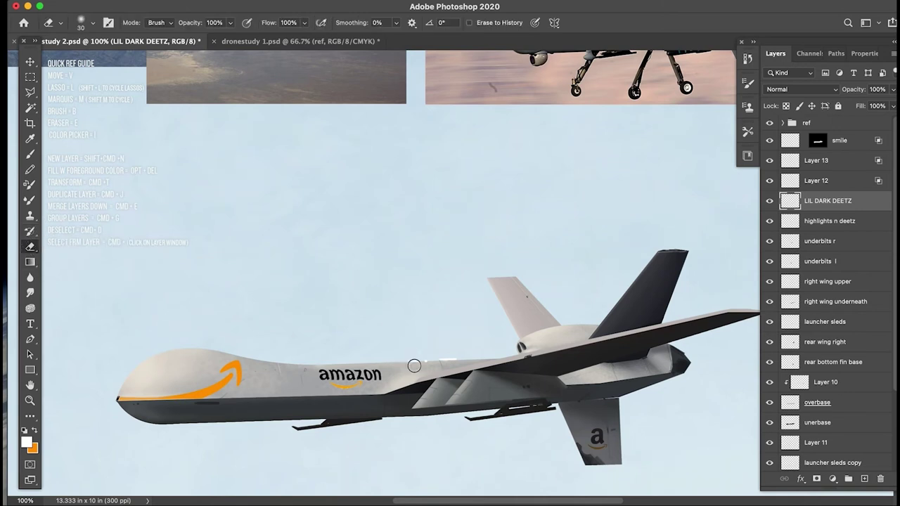
key("super+minus")
key("super+minus")
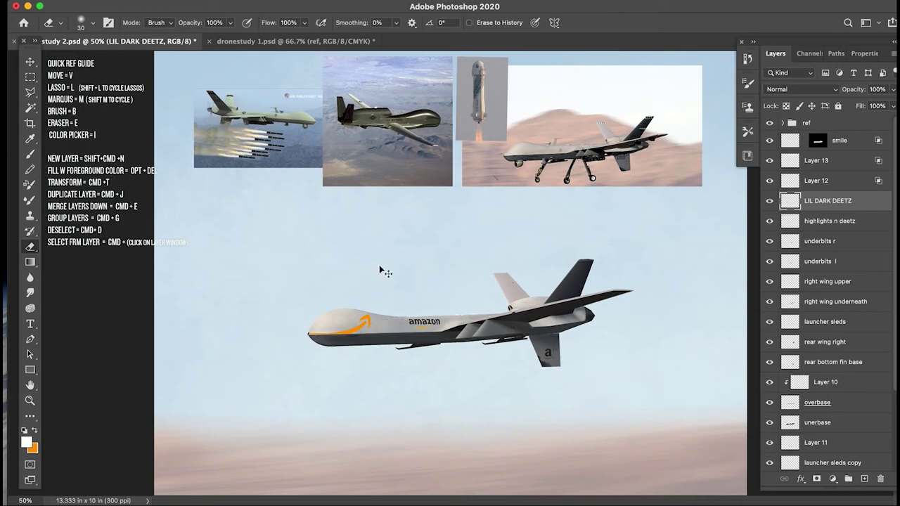
key("super+plus")
key("super+plus")
left_click_drag(377, 318, 414, 324)
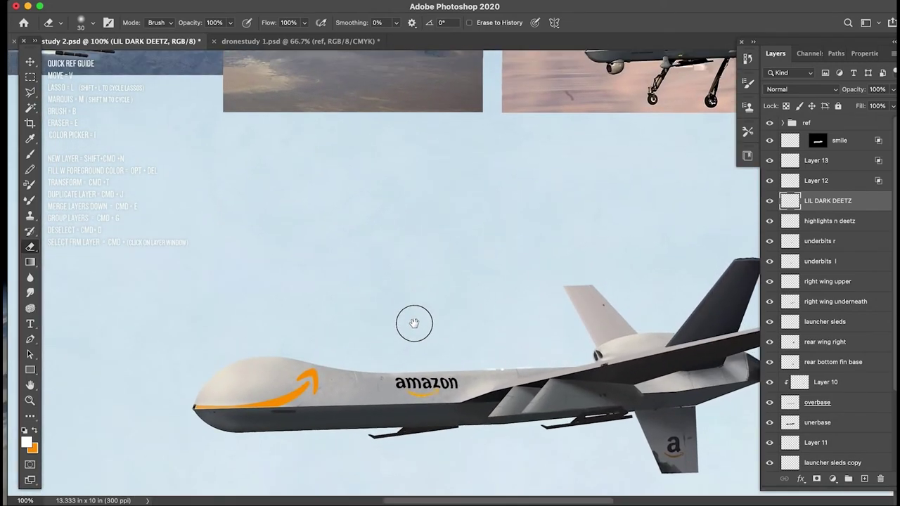
Step: Add a new layer above underbits r and name it camera base
key("m")
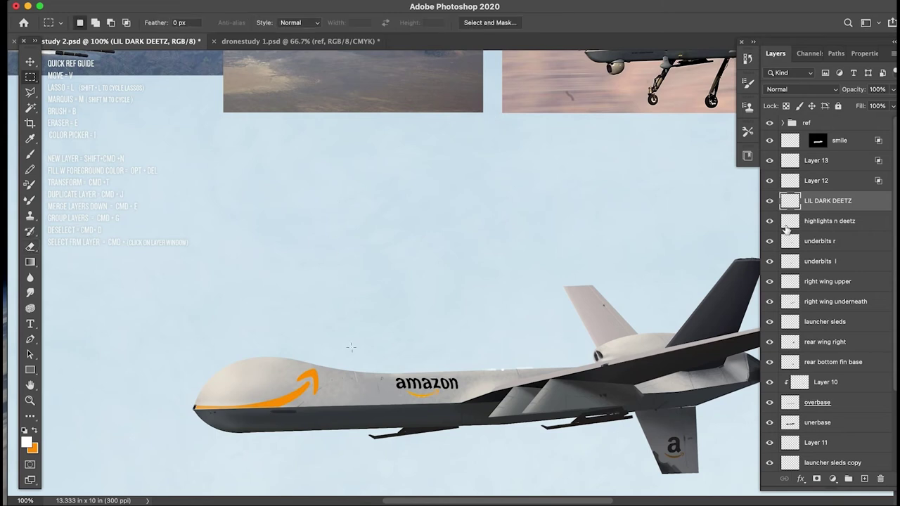
left_click(859, 242)
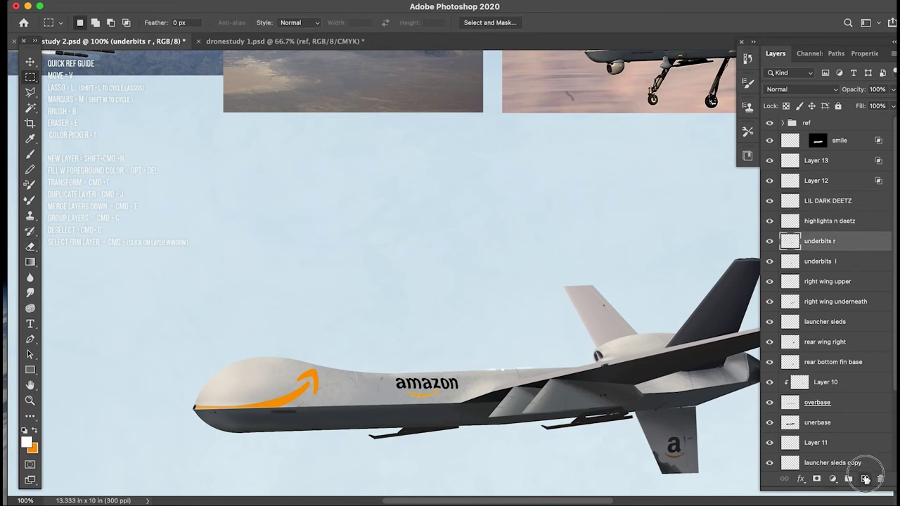
left_click(865, 479)
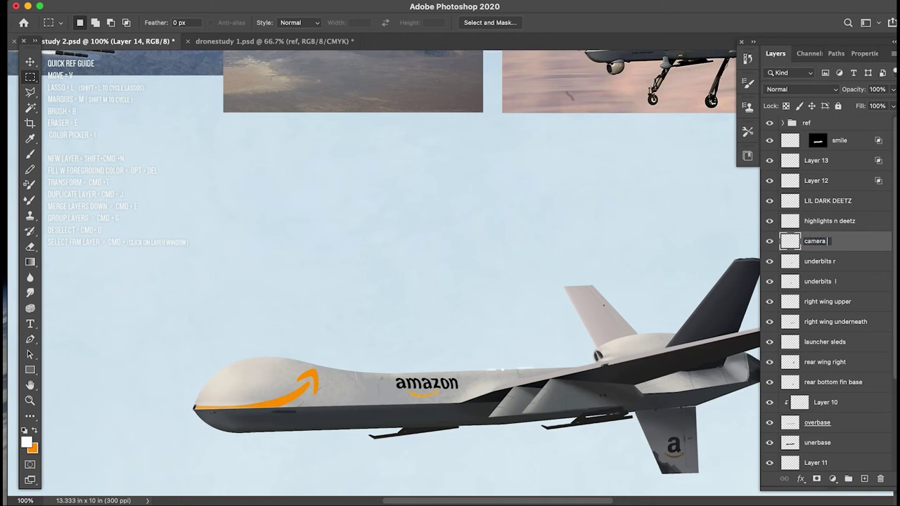
key("Return")
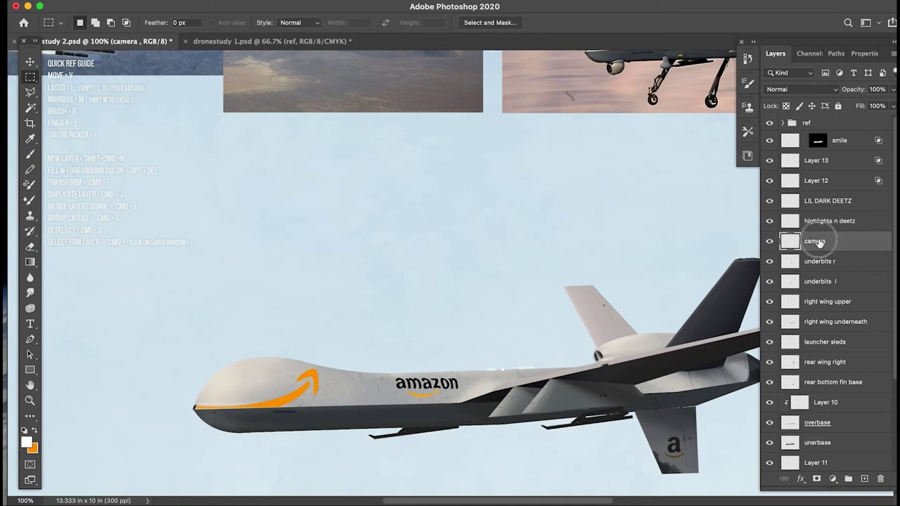
type("se")
key("Return")
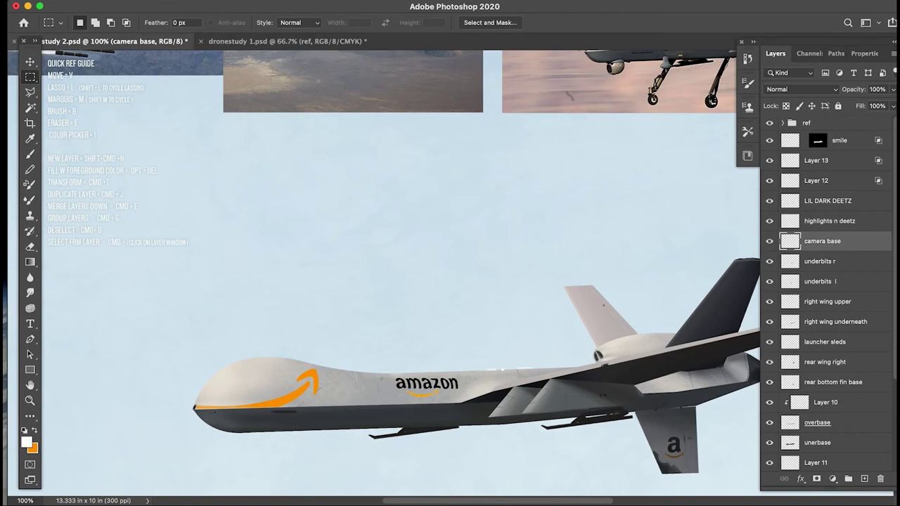
Step: Draw a circular selection below the drone's nose, fill it with brown sampled from the reference drone's camera, and deselect
key("super+plus")
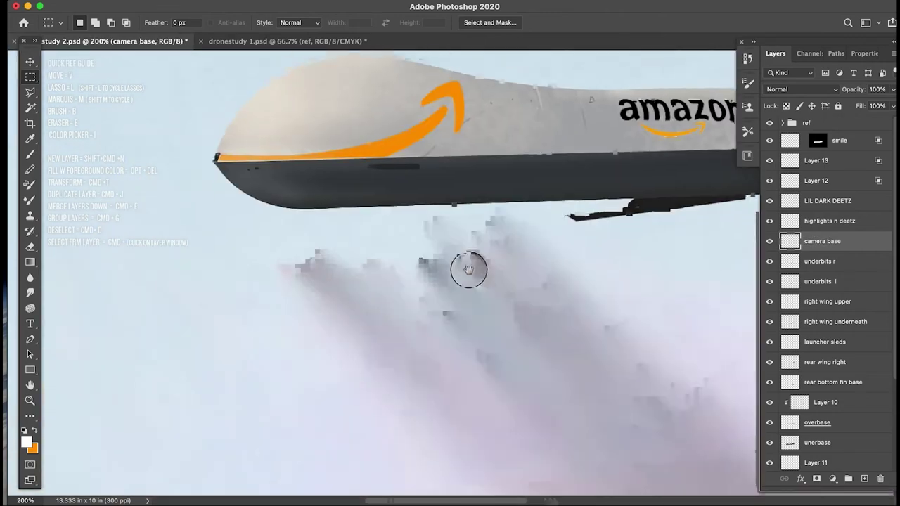
key("super+minus")
key("shift+m")
left_click_drag(416, 260, 389, 235)
left_click_drag(532, 138, 331, 319)
scroll(334, 318, "up", 2)
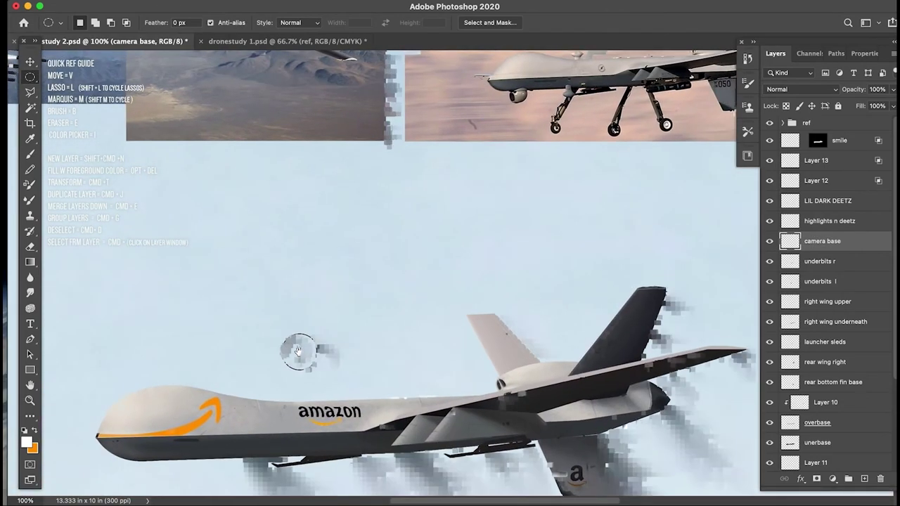
key("i")
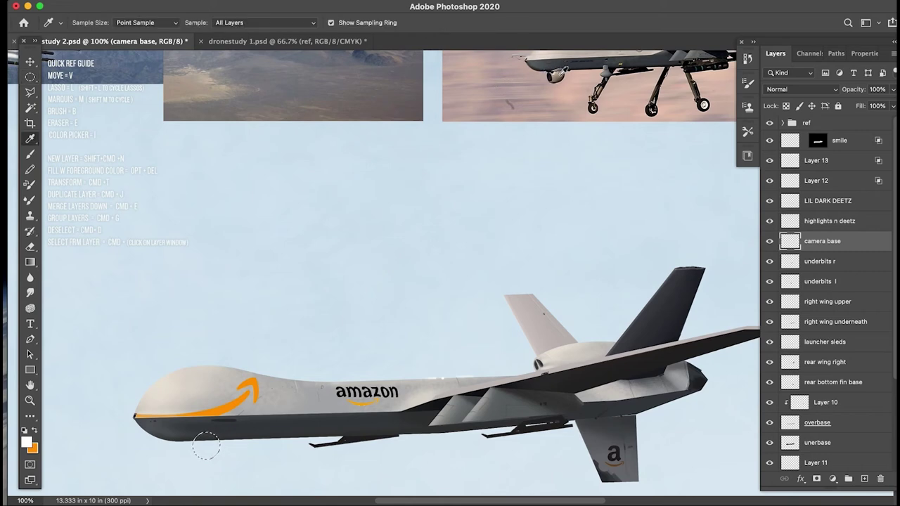
left_click(555, 79)
key("alt+BackSpace")
key("super+d")
Step: Move the Layer 6 reference photo close above the painted drone and nudge the camera circle up against the nose's underside
key("v")
left_click_drag(524, 81, 287, 263)
left_click_drag(266, 279, 362, 229)
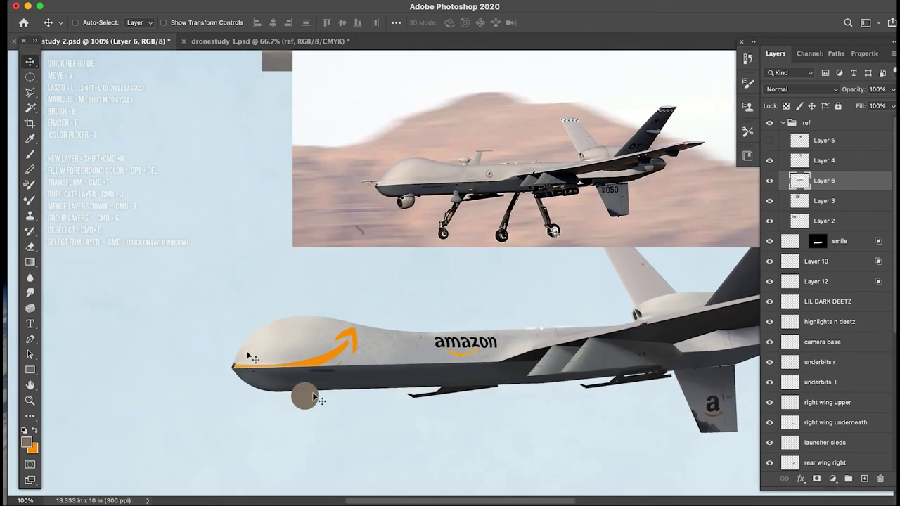
mouse_move(304, 401)
left_mouse_down()
mouse_move(293, 398)
mouse_move(307, 382)
mouse_move(313, 389)
left_mouse_up()
key("m")
key("super+d")
Step: Rotate the view to 59° and cut away the part of the camera circle overlapping the dark underside
key("r")
left_click_drag(177, 367, 415, 227)
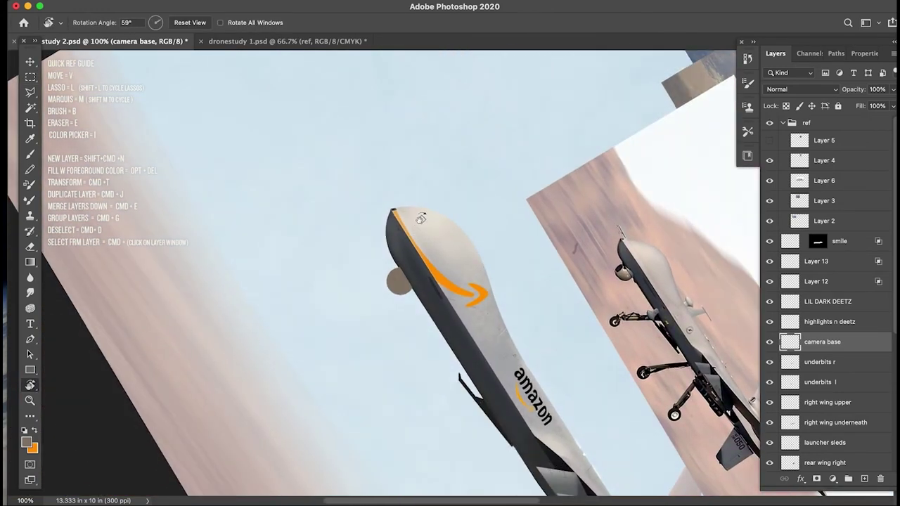
key("super+plus")
left_click_drag(445, 270, 314, 239)
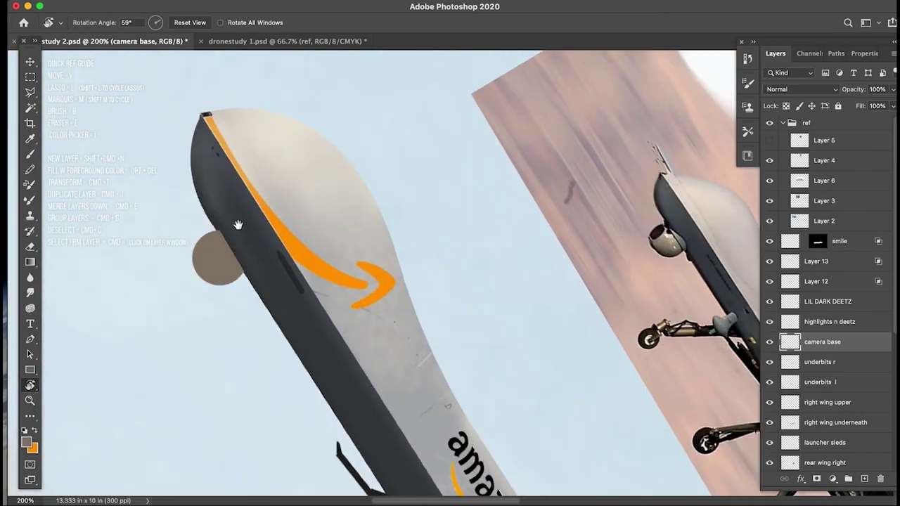
key("l")
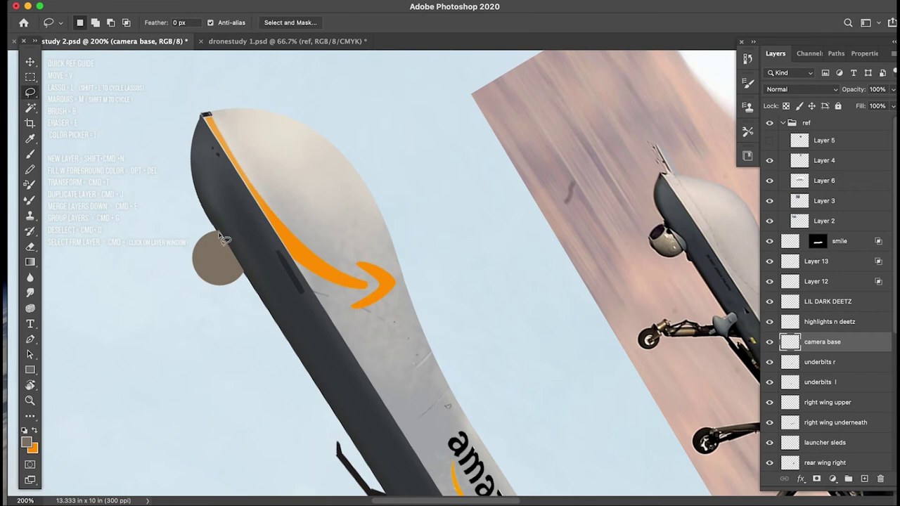
mouse_move(218, 231)
left_mouse_down()
mouse_move(248, 262)
mouse_move(254, 287)
mouse_move(218, 227)
left_mouse_up()
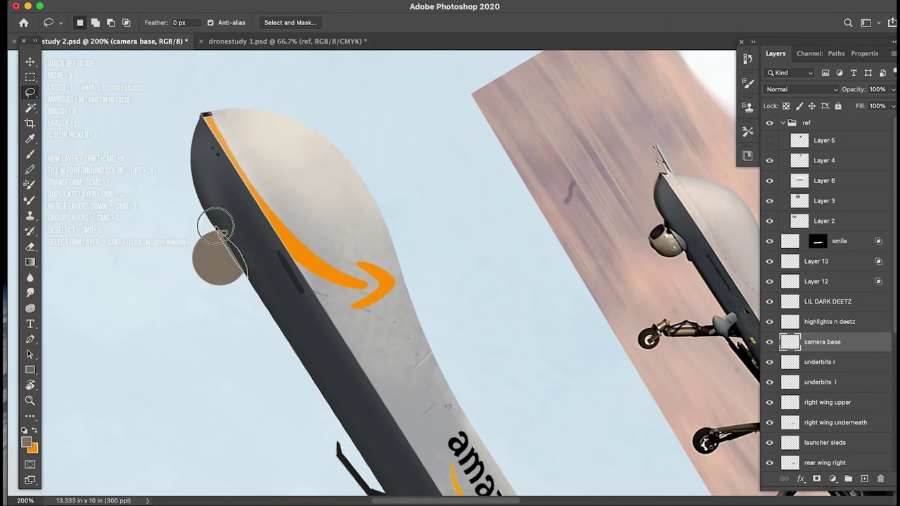
key("Delete")
key("super+d")
Step: Outline a curved camera mount on the underside beside the circle and fill it with grey sampled from the reference
key("shift+l")
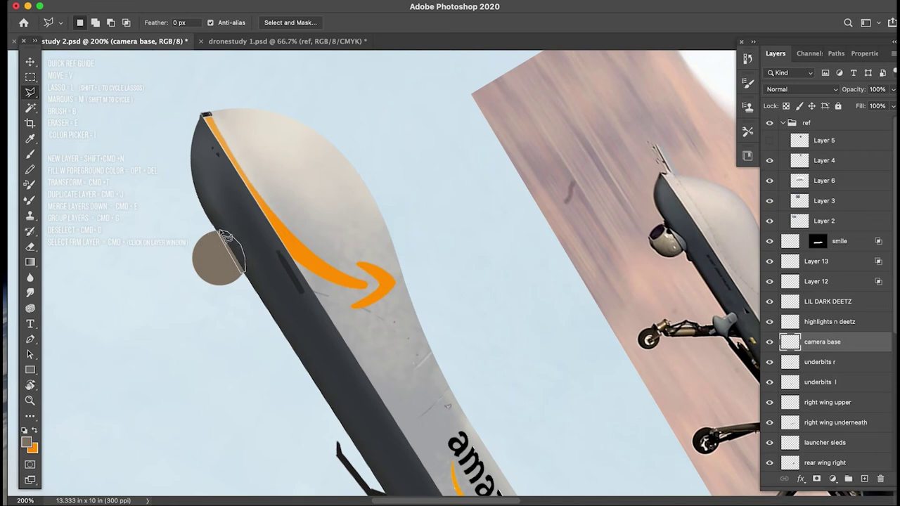
left_click(220, 231)
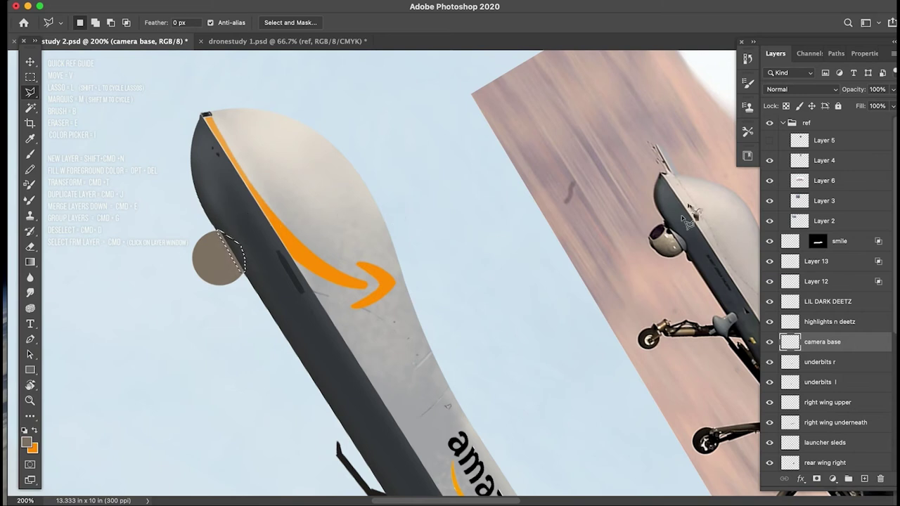
key("i")
left_click(666, 232)
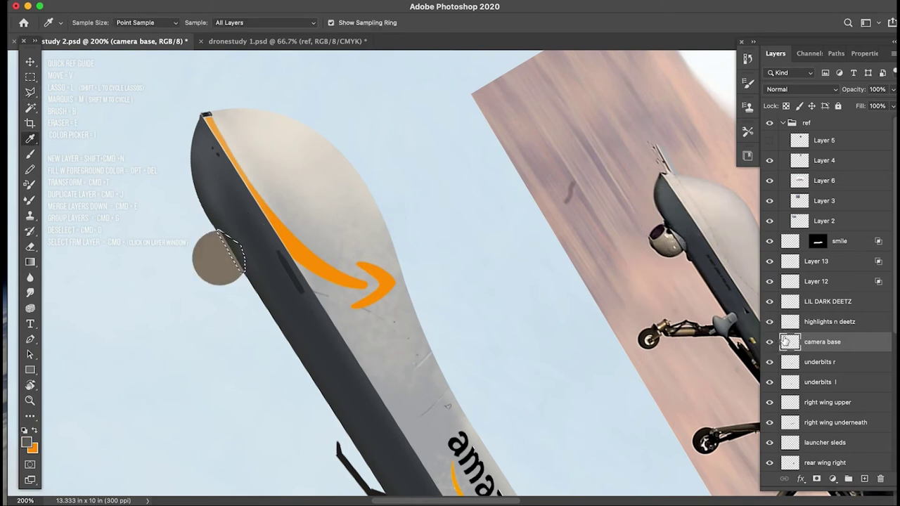
left_click(677, 239)
left_click_drag(677, 240, 665, 235)
Step: Shade the selected camera mount with the Soft Round brush, reducing the brush size while painting
key("b")
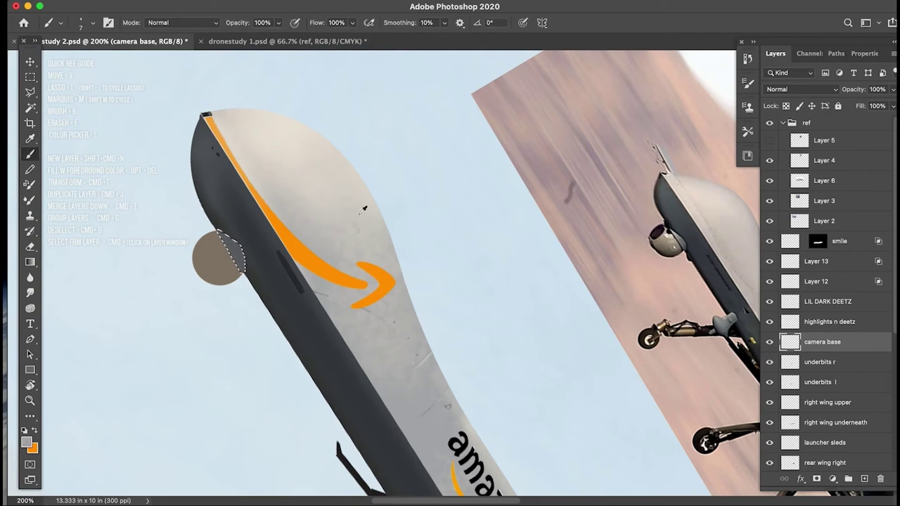
right_click(224, 223)
left_click(576, 263)
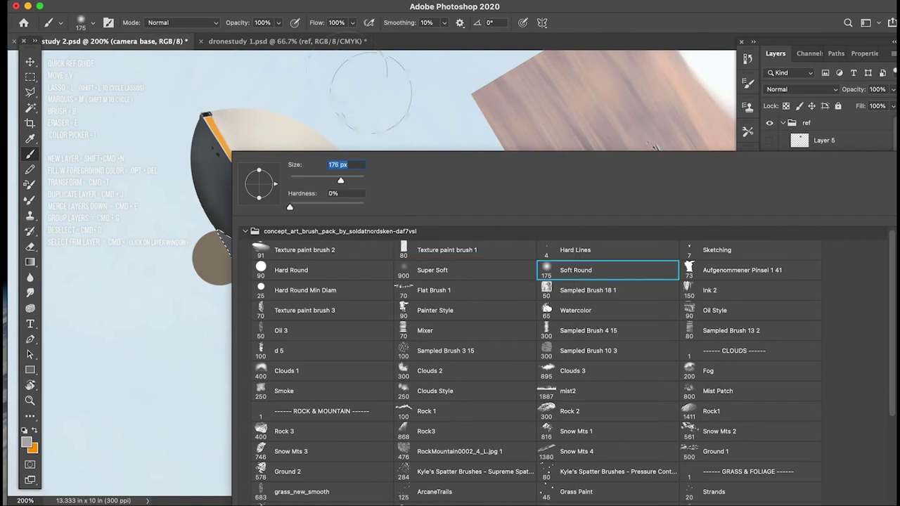
key("Return")
key("bracketleft")
key("bracketleft")
key("bracketleft")
key("bracketleft")
key("bracketleft")
key("bracketleft")
left_click_drag(234, 210, 224, 232)
key("bracketleft")
key("bracketleft")
key("bracketleft")
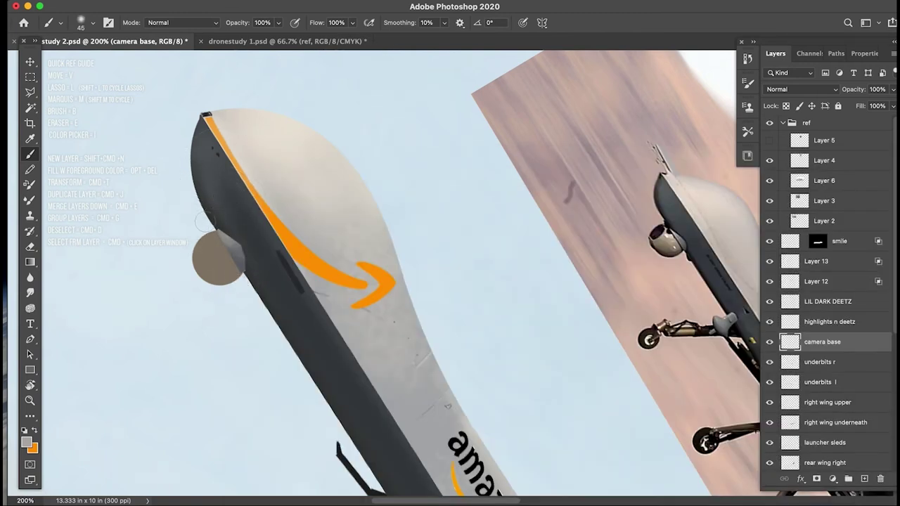
key("bracketright")
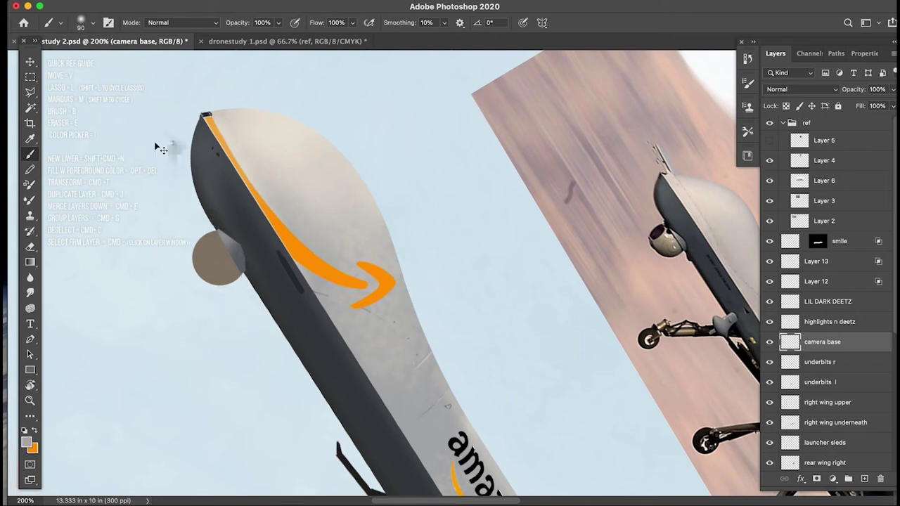
Step: Sample black from the reference camera, rotate the view to 90°, and paint a thin dark line between camera ball and mount
key("i")
left_click(664, 227)
key("b")
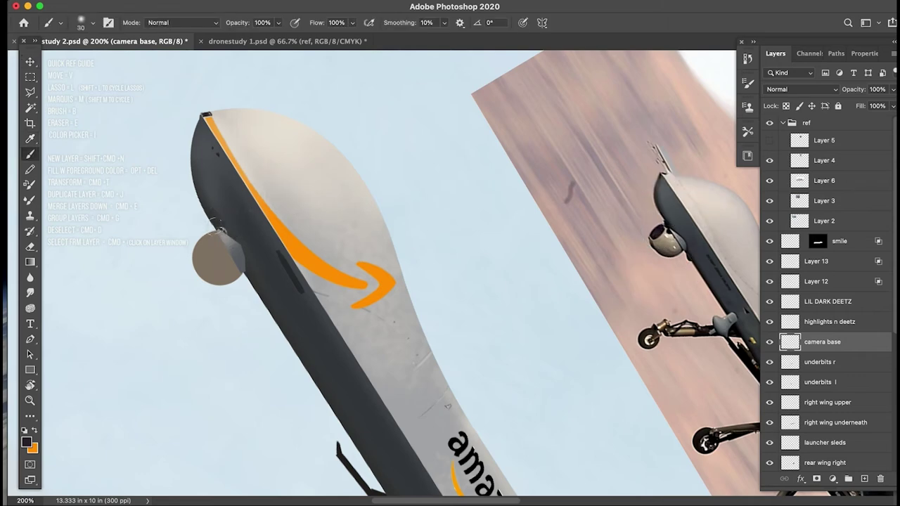
key("r")
left_click_drag(206, 302, 280, 217)
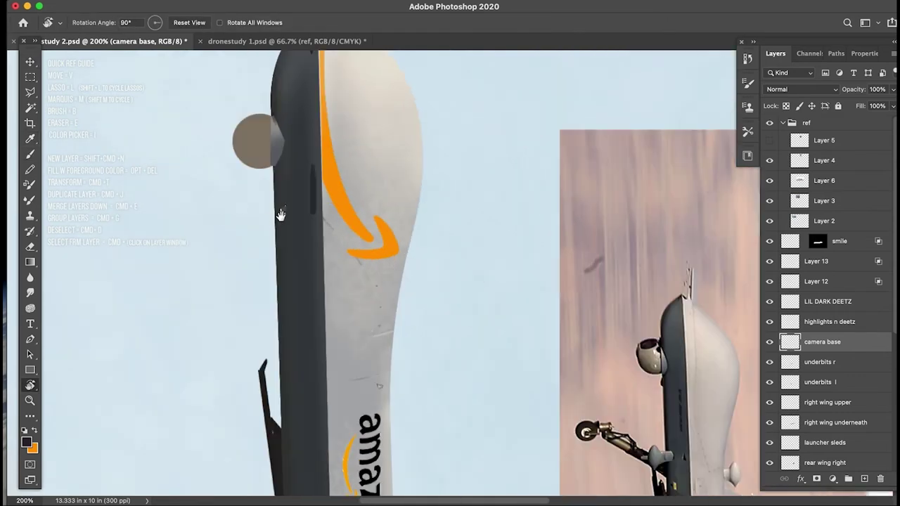
key("Escape")
key("b")
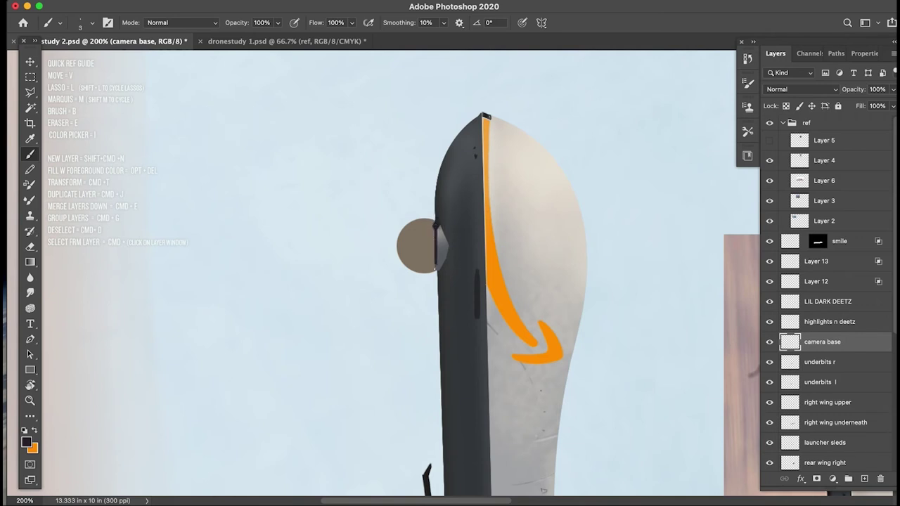
left_click_drag(435, 232, 192, 188)
Step: Clear the selection on the camera ball, compare the camera base layer's visibility, and add a new layer above it
key("i")
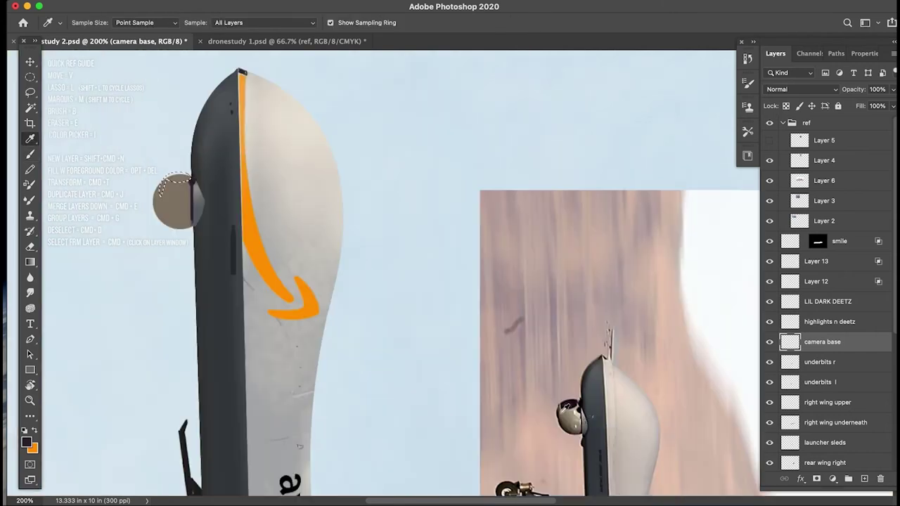
key("super+d")
left_click(770, 343)
left_click(771, 342)
left_click(865, 479)
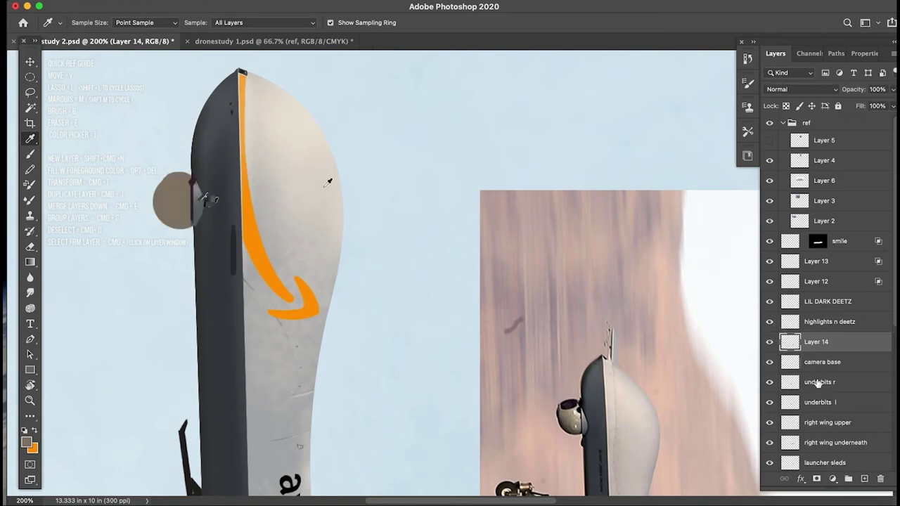
Step: Lasso an oval lens opening on the front of the camera ball and paint it dark on Layer 14
key("super+plus")
left_click_drag(167, 177, 313, 171)
key("l")
mouse_move(210, 175)
left_mouse_down()
mouse_move(128, 132)
mouse_move(137, 131)
mouse_move(119, 139)
mouse_move(81, 116)
mouse_move(118, 109)
mouse_move(147, 122)
mouse_move(132, 143)
mouse_move(161, 137)
mouse_move(125, 121)
mouse_move(133, 117)
mouse_move(387, 273)
mouse_move(417, 253)
mouse_move(389, 242)
mouse_move(396, 249)
mouse_move(381, 284)
mouse_move(395, 264)
mouse_move(342, 284)
mouse_move(349, 275)
mouse_move(336, 263)
mouse_move(340, 269)
left_mouse_up()
key("i")
left_click(364, 280)
key("b")
key("bracketleft")
key("super+d")
key("bracketleft")
key("bracketleft")
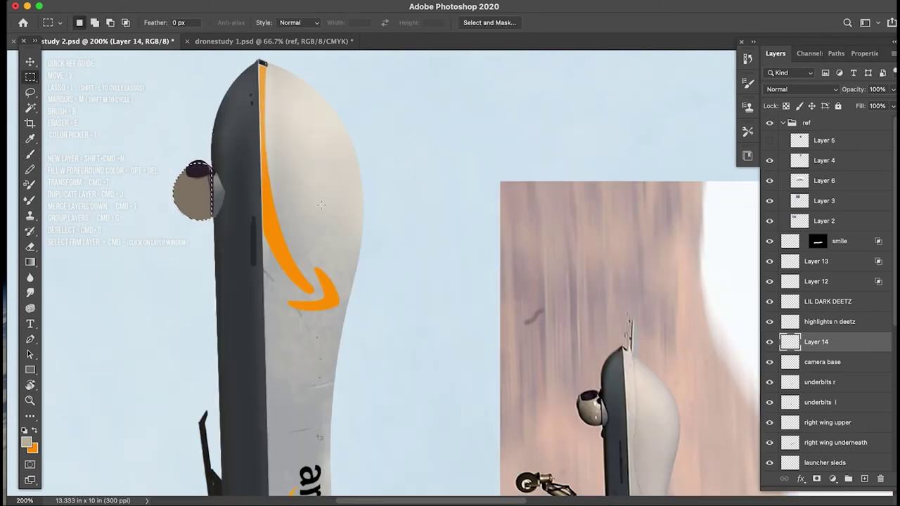
Step: Paint beige highlights on the camera ball in the camera base layer with the Soft Round brush at 65% opacity and 56% flow
key("b")
left_click(810, 359)
key("bracketright")
key("bracketright")
key("bracketright")
key("bracketright")
right_click(247, 163)
double_click(578, 275)
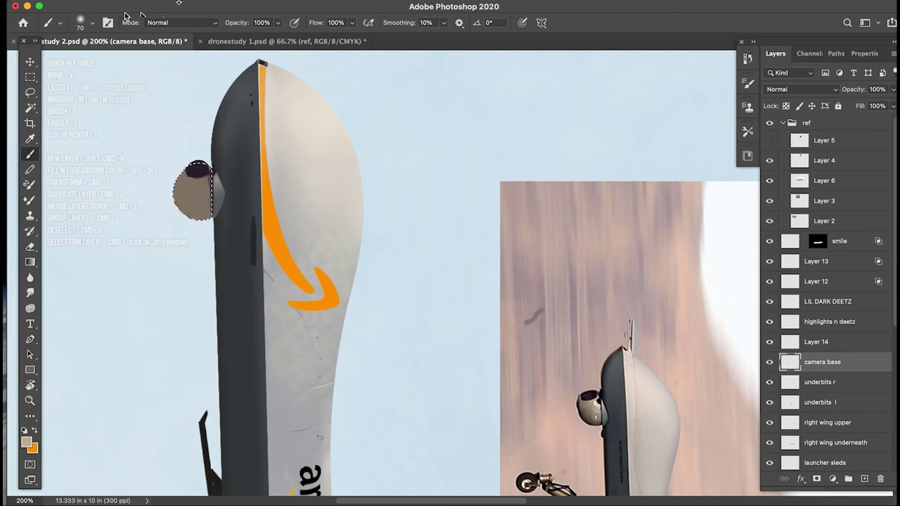
key("6")
key("5")
key("shift+5")
key("shift+6")
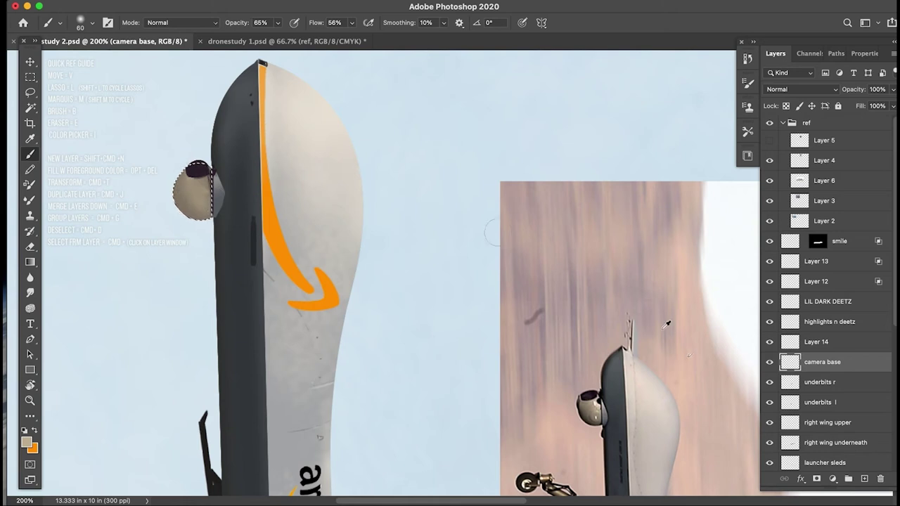
Step: Sample a dark tone from the reference camera, deselect, and paint dark shading on the camera ball with a smaller brush
key("i")
left_click(583, 418)
key("b")
key("super+d")
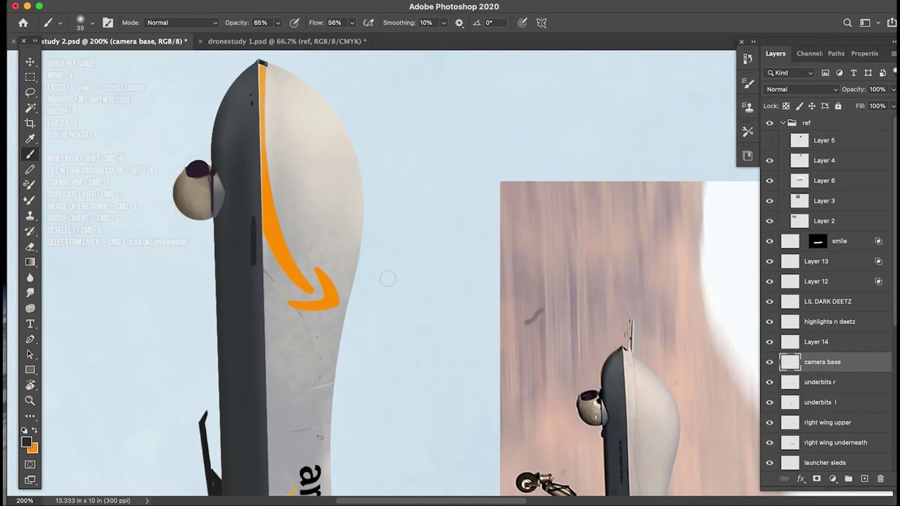
mouse_move(180, 174)
left_mouse_down()
mouse_move(173, 148)
mouse_move(183, 158)
mouse_move(181, 145)
mouse_move(190, 201)
left_mouse_up()
key("bracketleft")
key("super+minus")
key("super+minus")
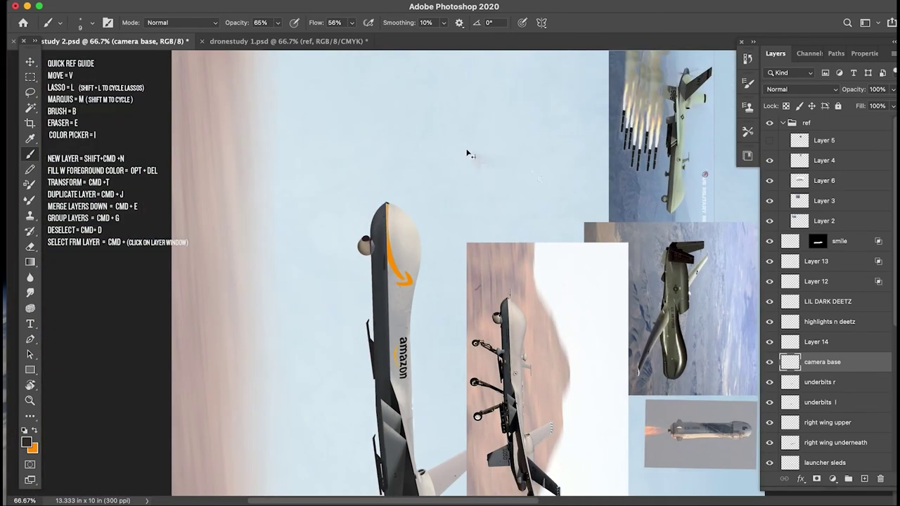
Step: Rotate the canvas back to level and sample a light tone from the camera ball in the reference photo
key("r")
left_click_drag(535, 200, 374, 172)
key("super+plus")
key("super+plus")
key("i")
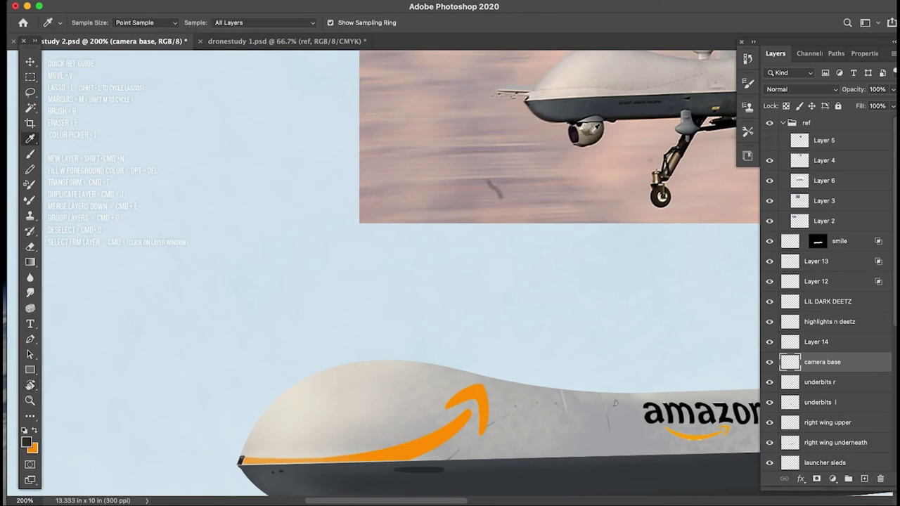
left_click(583, 130)
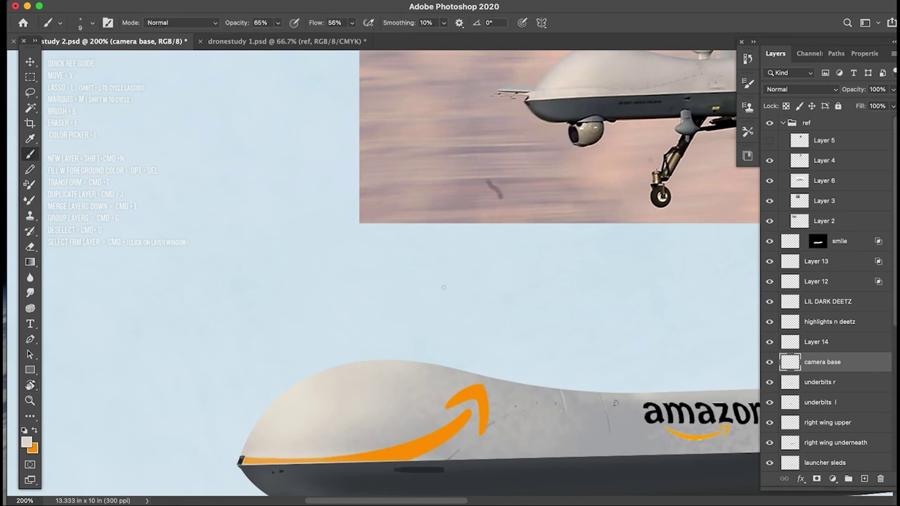
Step: Paint light highlights on the drone's camera ball in the camera base layer with the sampled tone, adjusting the brush size
key("b")
scroll(442, 282, "down", 5)
key("bracketright")
key("bracketright")
scroll(398, 275, "up", 5)
key("bracketleft")
key("bracketleft")
key("bracketleft")
key("bracketleft")
key("bracketleft")
key("bracketleft")
key("bracketleft")
key("bracketleft")
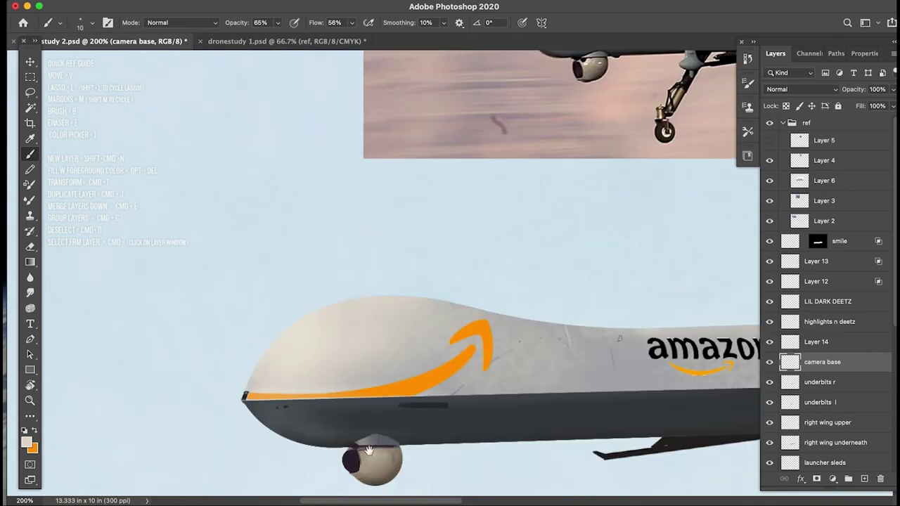
key("bracketright")
key("bracketright")
Step: Lasso the outer edge of the dark lens opening on Layer 14, delete that area, and deselect
left_click(817, 341)
key("l")
mouse_move(357, 478)
left_mouse_down()
mouse_move(346, 482)
mouse_move(342, 459)
mouse_move(354, 444)
mouse_move(360, 473)
left_mouse_up()
key("Delete")
key("super+d")
Step: Try to fill a lassoed area around the lens opening on the camera base layer with the lens's sampled dark tone
key("i")
left_click(354, 461)
left_click(790, 362)
key("l")
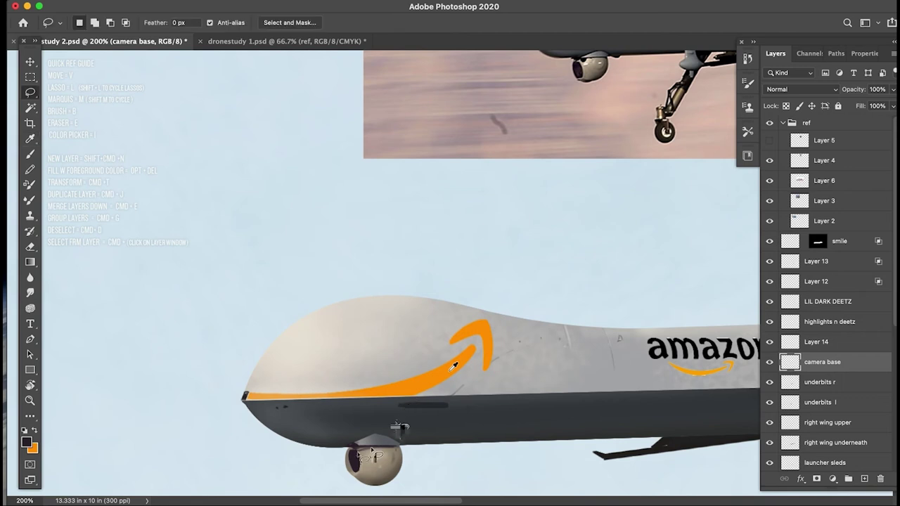
mouse_move(350, 448)
left_mouse_down()
mouse_move(351, 496)
mouse_move(353, 475)
left_mouse_up()
key("alt+Delete")
key("super+z")
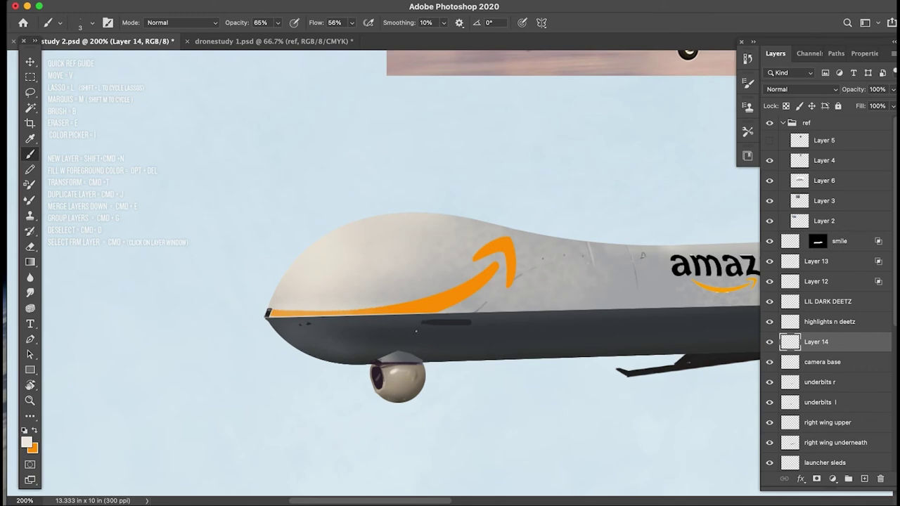
Step: Paint fine dark and light details on the camera ball in Layer 14 with a 3–4 px brush, sampling tones from the painting
key("super+minus")
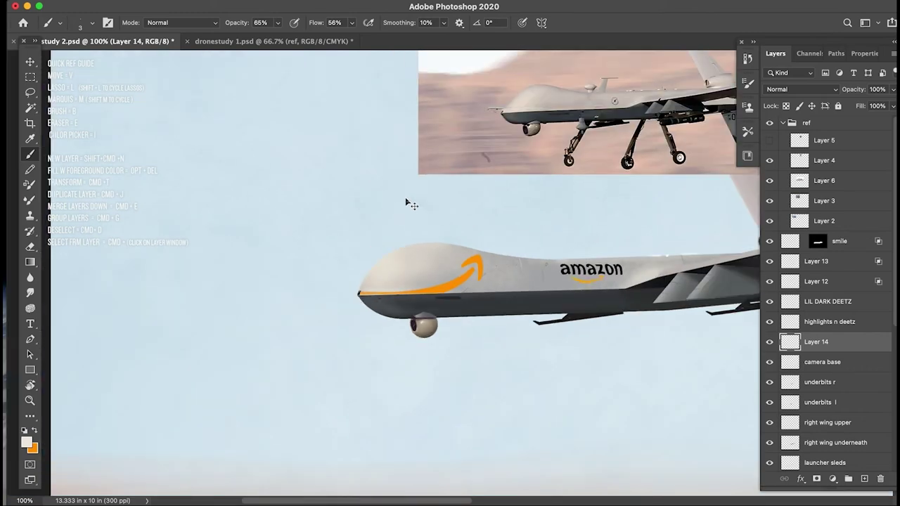
key("super+plus")
key("super+plus")
left_click(345, 434, "alt")
left_click_drag(370, 394, 392, 269)
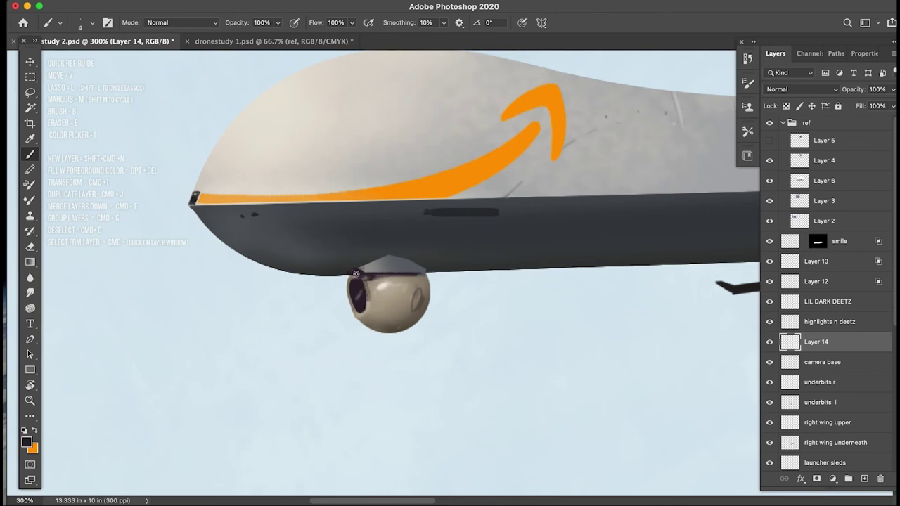
left_click(428, 321, "alt")
key("bracketleft")
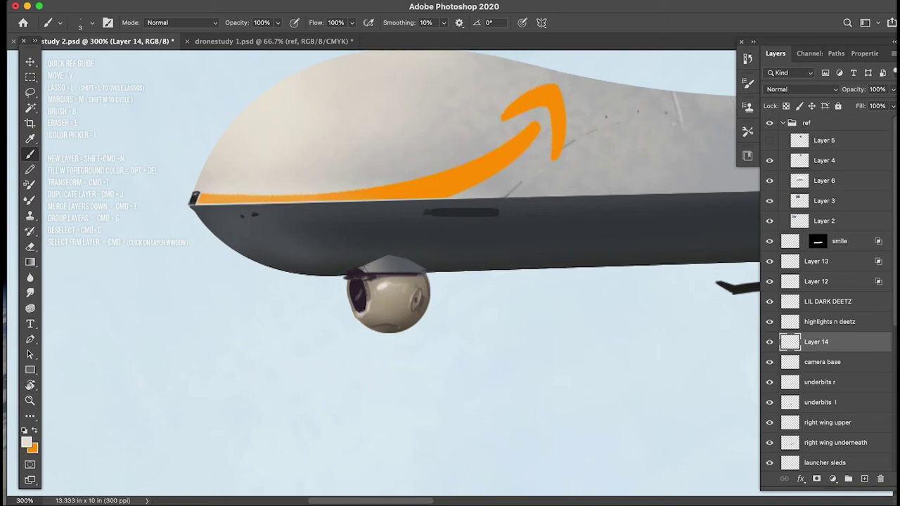
Step: Hide the ref group and add a Curves adjustment above the smile layer, darkening the midtones with input 156 and output 116
key("super+minus")
key("super+minus")
key("super+minus")
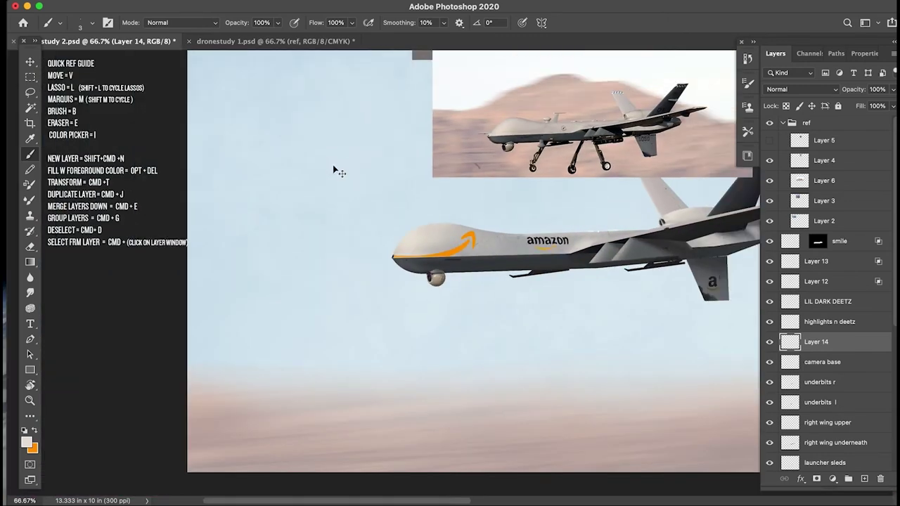
key("super+minus")
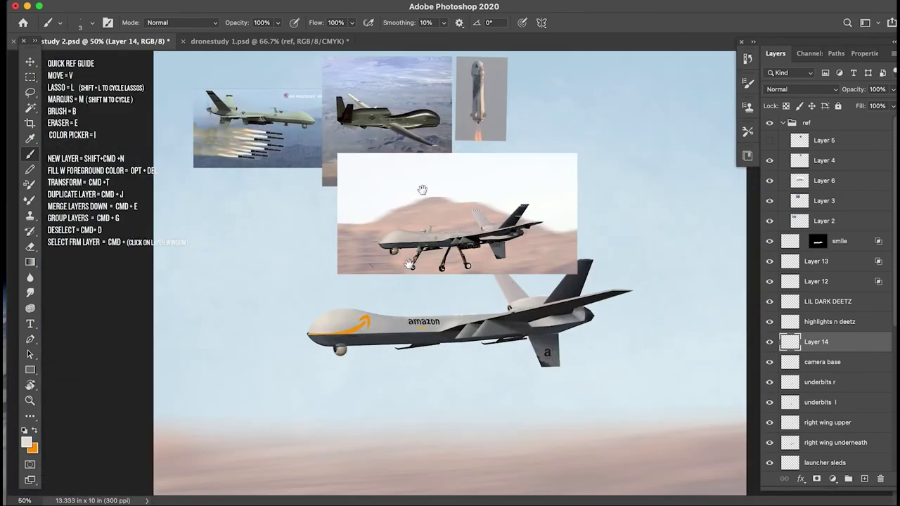
left_click(833, 479)
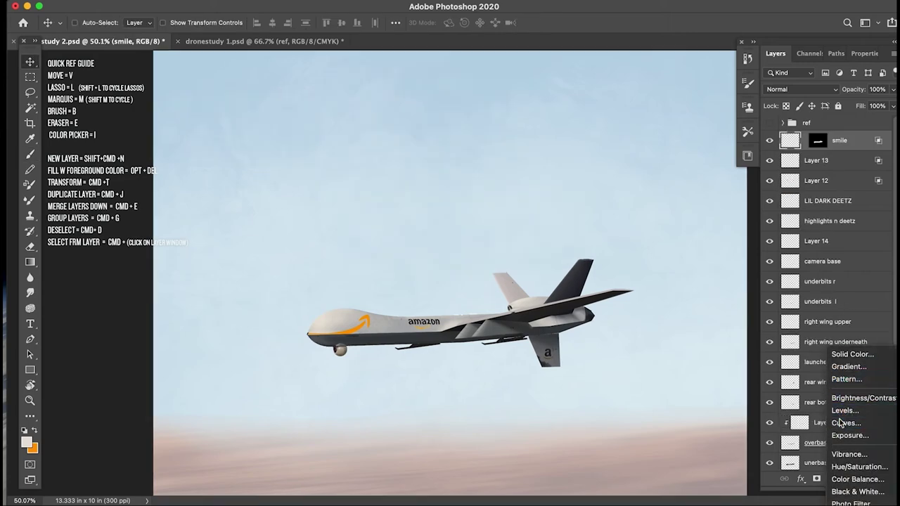
left_click(843, 422)
left_click_drag(837, 164, 848, 169)
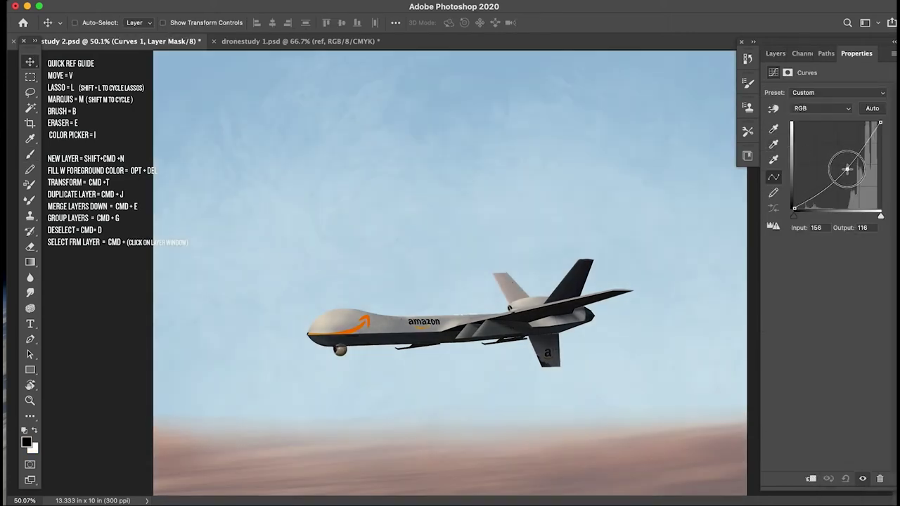
left_click(775, 54)
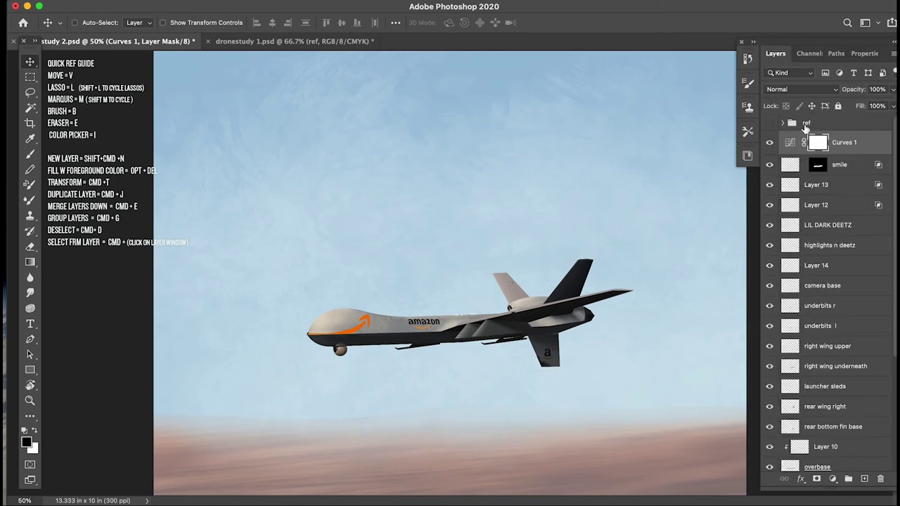
Step: Draw a black-to-white gradient on the Curves 1 mask and compare the adjustment's visibility
key("g")
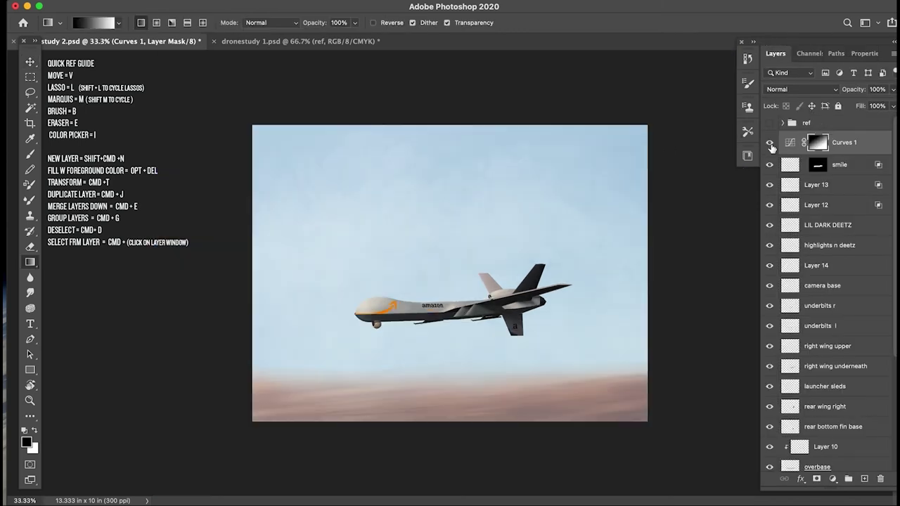
left_click(771, 143)
left_click(771, 141)
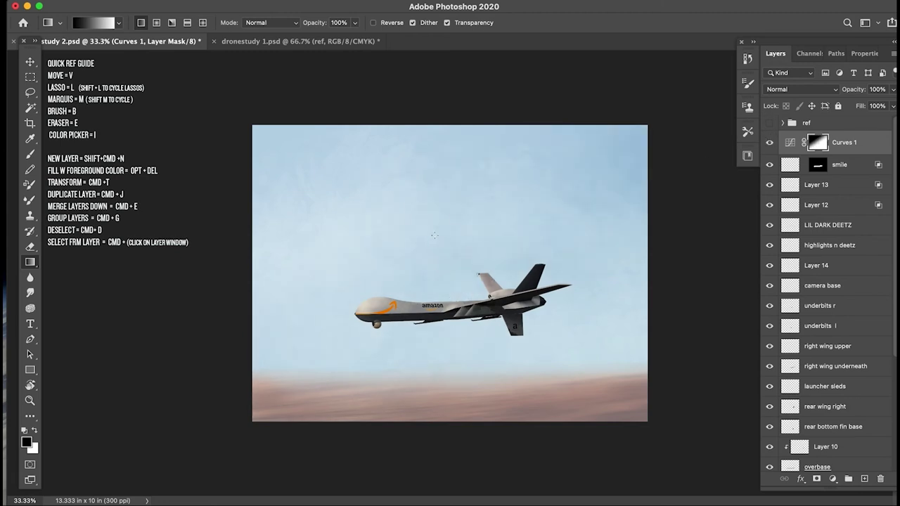
left_click_drag(508, 341, 508, 341)
left_click(770, 144)
left_click(769, 144)
Step: Add a new layer above Curves 1, sample orange from the nose's smile arrow, and lighten it to pale orange
left_click(866, 479)
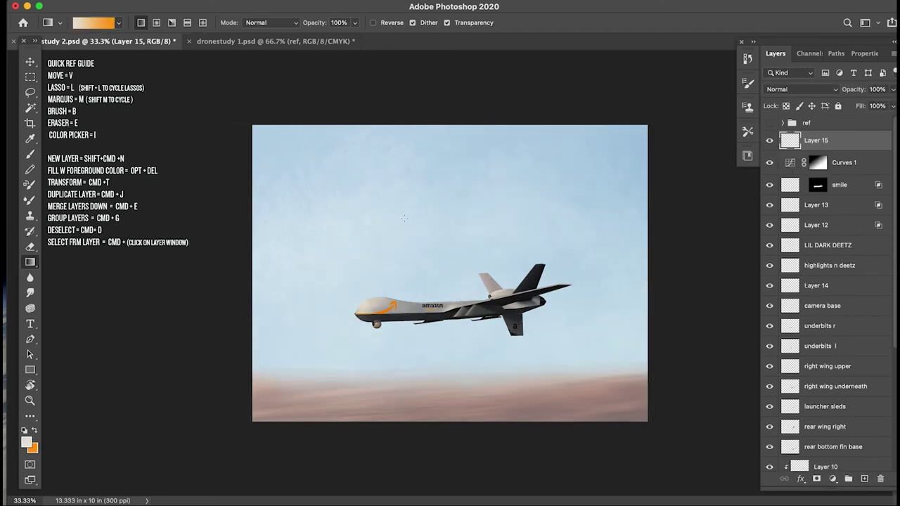
key("i")
left_click_drag(390, 306, 387, 310)
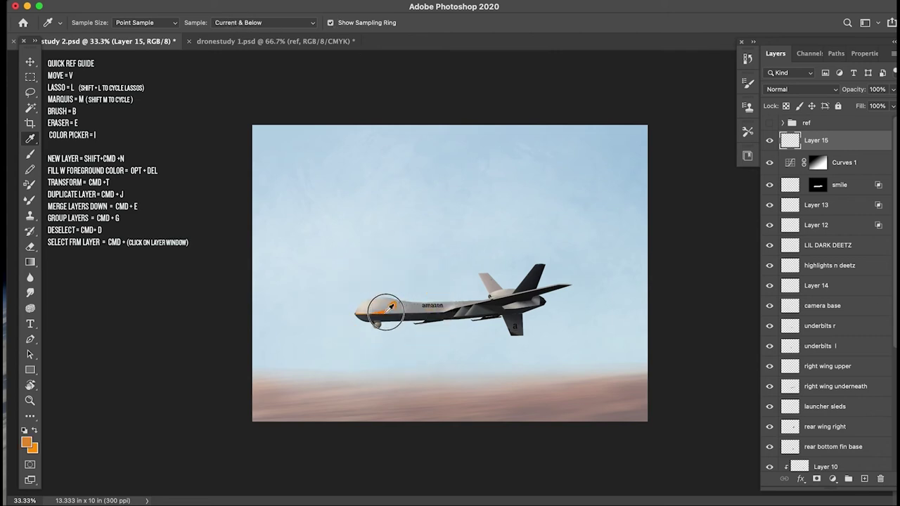
left_click(27, 443)
left_click_drag(502, 209, 493, 193)
left_click_drag(585, 325, 584, 325)
key("Return")
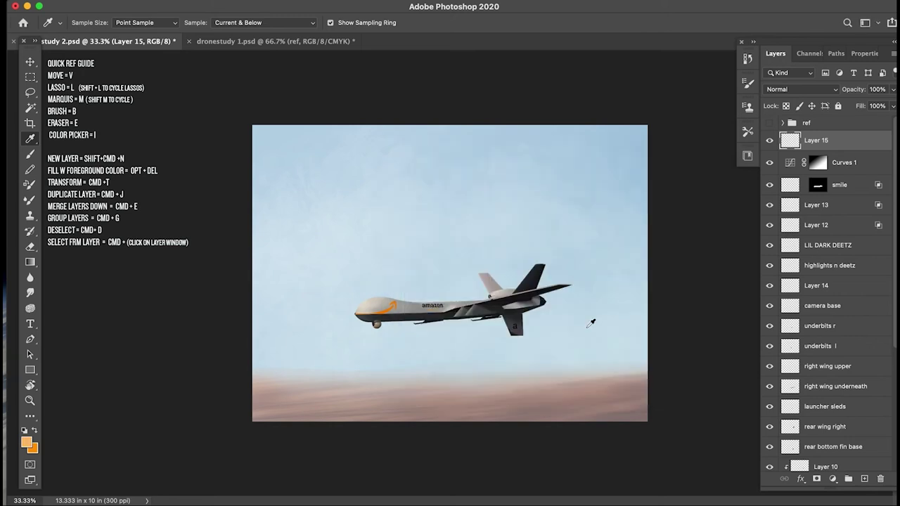
Step: Choose a soft round brush, enlarge it, and set it to 73% opacity and 47% flow
key("b")
key("super+minus")
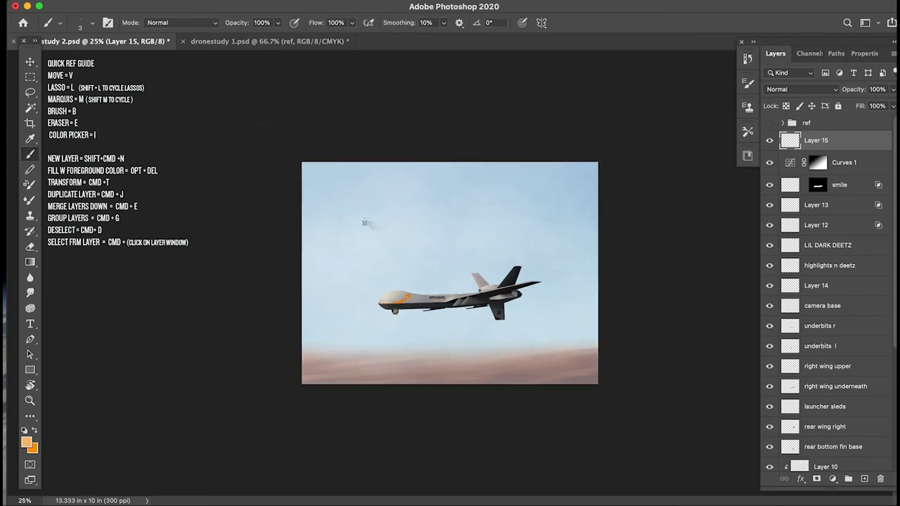
right_click(428, 221)
left_click(782, 271)
key("Return")
key("bracketright")
key("bracketright")
key("bracketright")
key("bracketright")
key("bracketright")
left_click_drag(239, 23, 216, 30)
left_click_drag(313, 27, 288, 31)
Step: Enlarge the brush to about 2900 px and paint a pale orange glow over the sky and drone on Layer 15
key("bracketright")
key("bracketright")
key("bracketright")
key("bracketright")
key("bracketright")
key("bracketright")
key("bracketright")
key("bracketright")
key("bracketright")
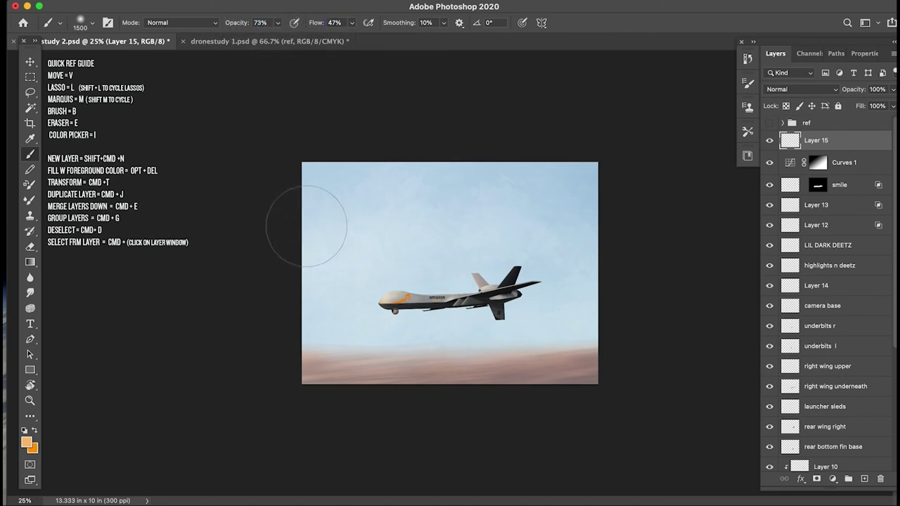
key("bracketright")
key("bracketleft")
mouse_move(331, 242)
left_mouse_down()
mouse_move(461, 198)
mouse_move(343, 255)
mouse_move(316, 280)
left_mouse_up()
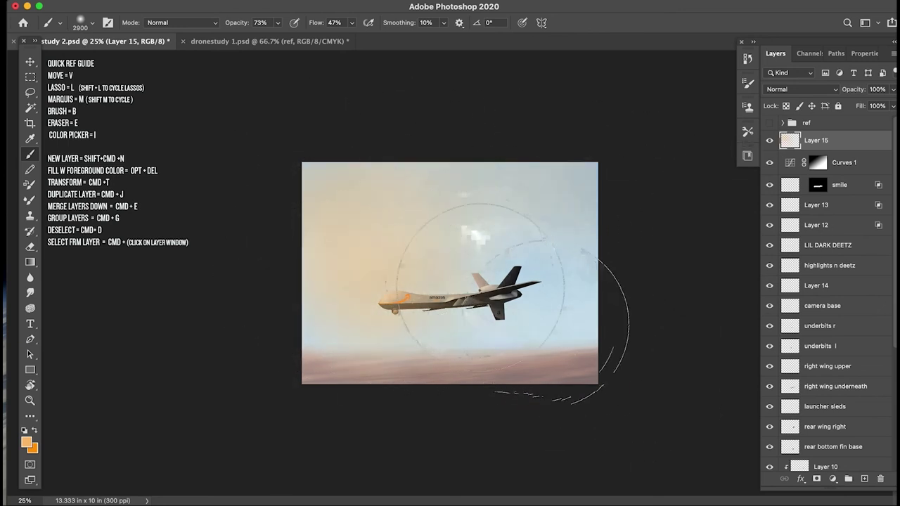
key("bracketleft")
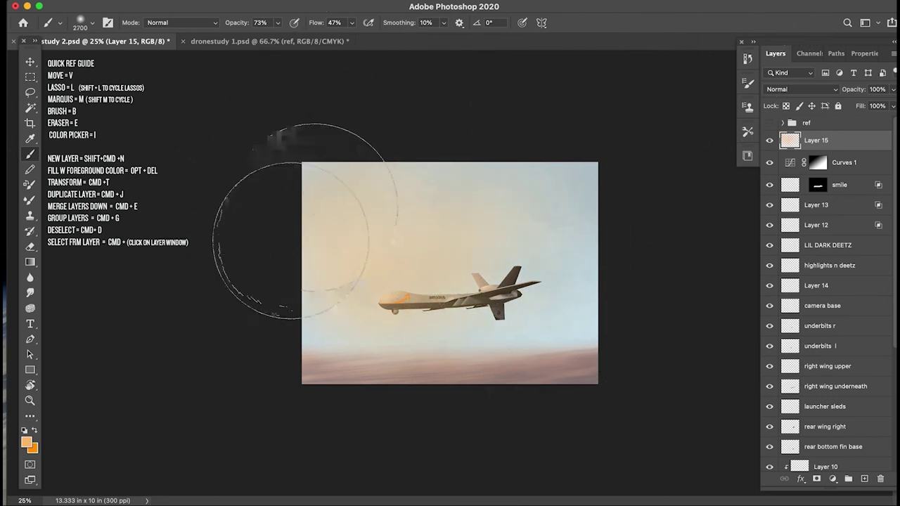
Step: Set Layer 15's blend mode to Color, compare its visibility, and lower its opacity to 51%
key("super+equal")
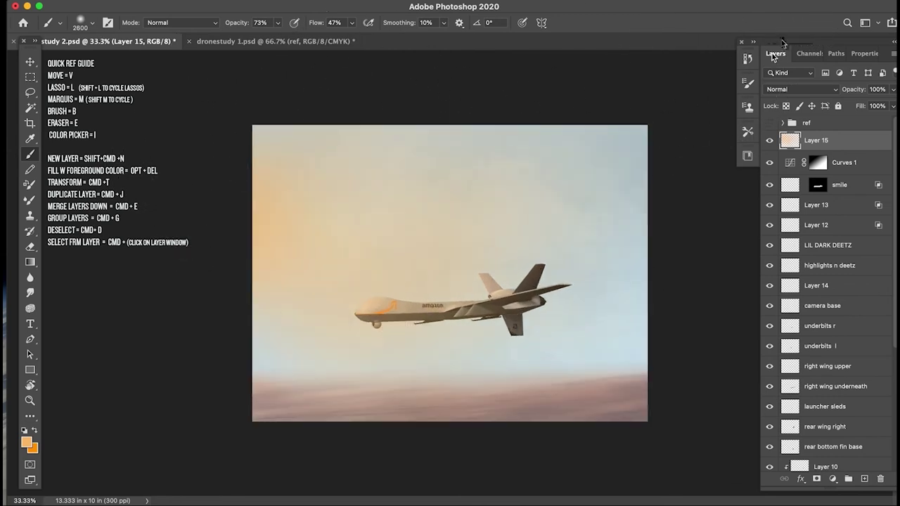
left_click_drag(857, 91, 845, 93)
left_click(826, 93)
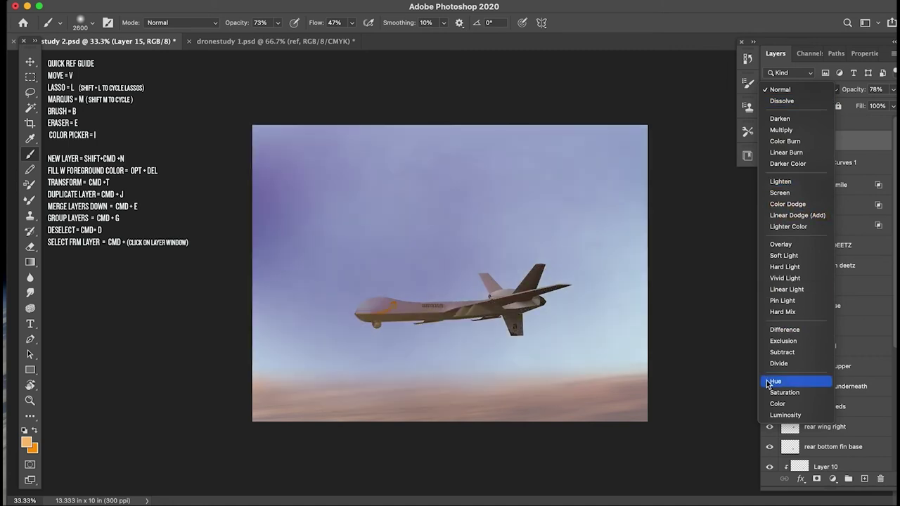
left_click(776, 404)
left_click(770, 140)
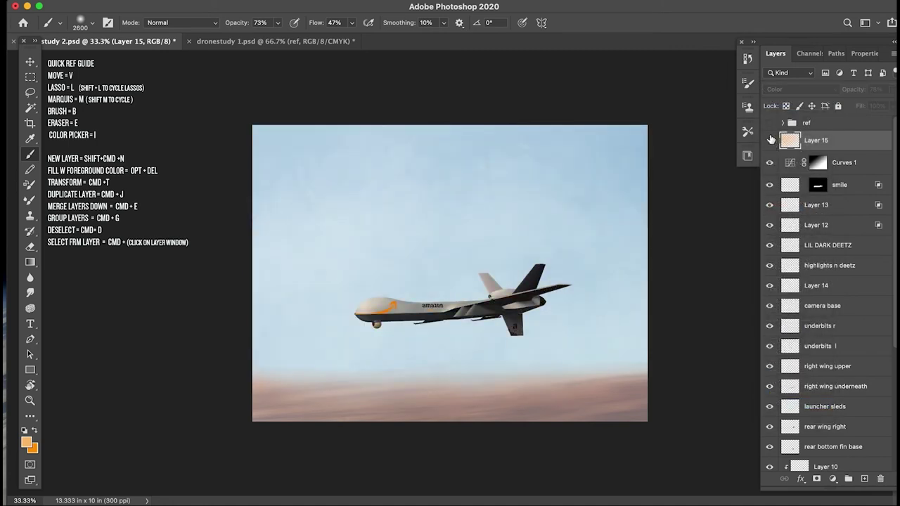
left_click_drag(847, 93, 835, 91)
Step: Scale the orange glow on Layer 15 to 121.21% from its upper-left corner
key("super+t")
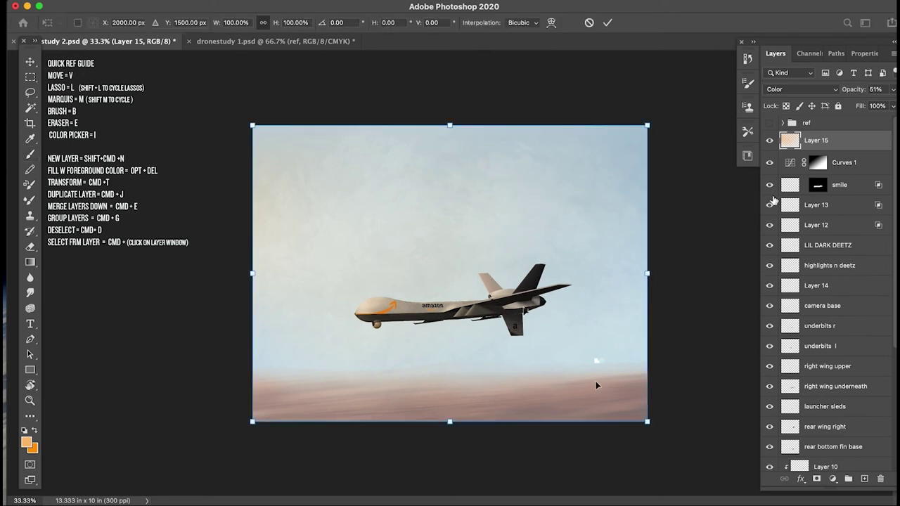
left_click_drag(648, 422, 731, 485)
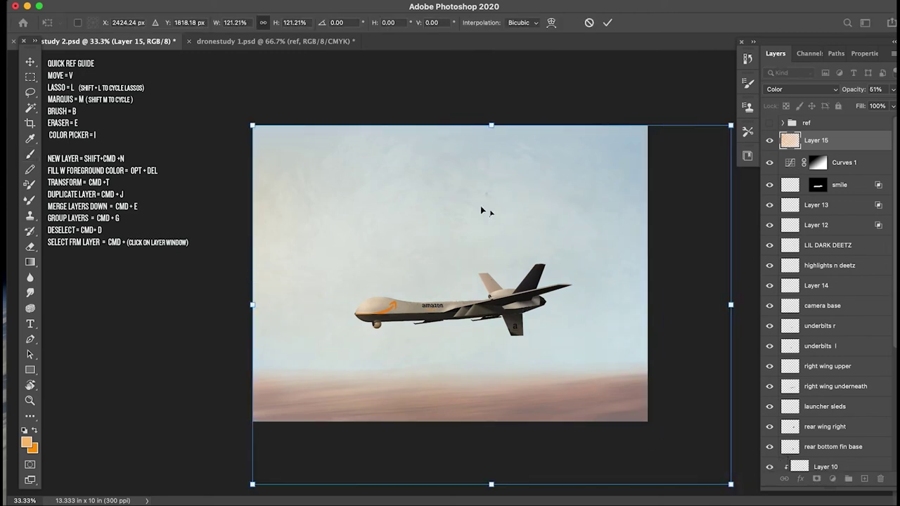
key("Return")
Step: Lower Layer 15's opacity to 33% and compare the painting with and without it
left_click_drag(853, 94, 797, 89)
left_click(769, 143)
left_click(769, 144)
left_click(770, 142)
left_click(770, 142)
key("super+minus")
key("super+equal")
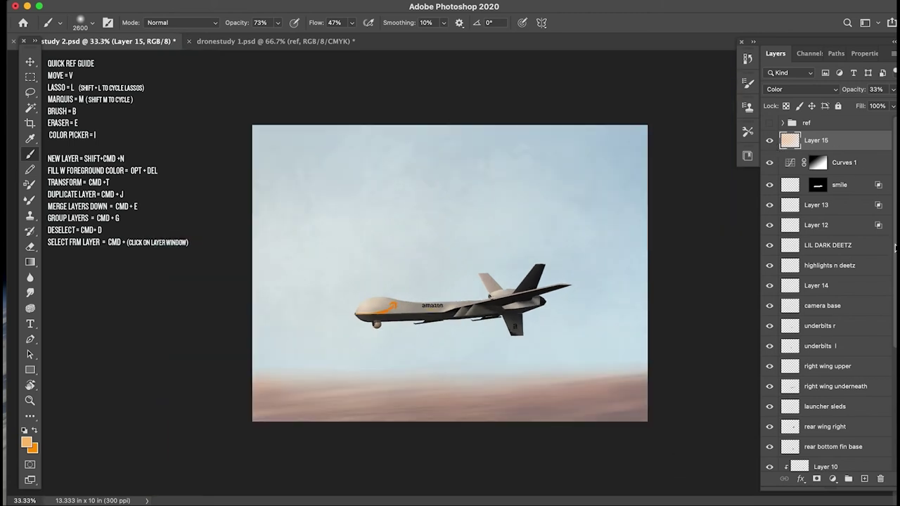
Step: Add a new layer between Layer 8 and Layer 7 and sample a pale blue from the sky
scroll(879, 281, "down", 5)
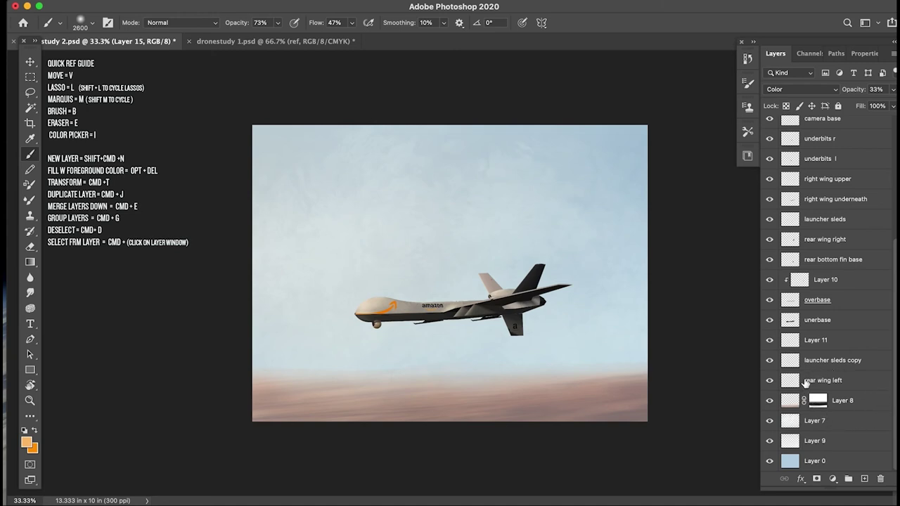
key("super+shift+alt+n")
key("i")
left_click_drag(314, 252, 334, 211)
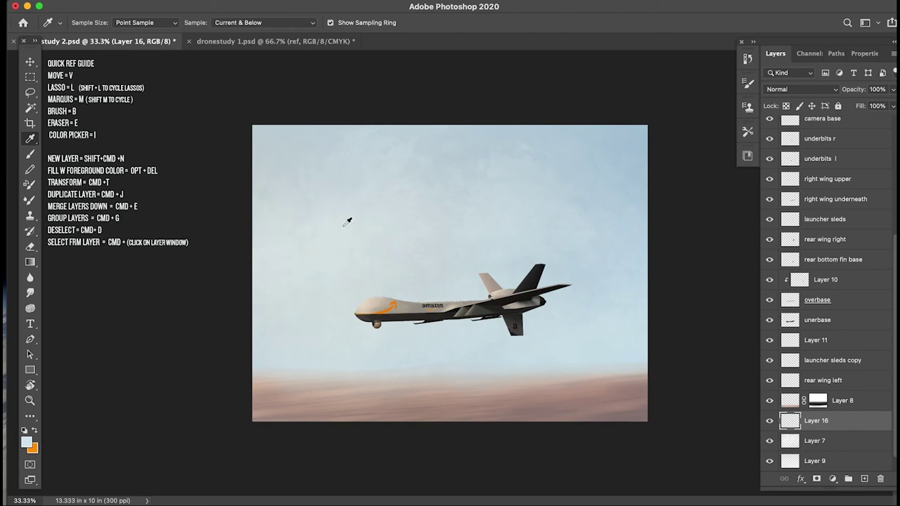
Step: Choose an irregular textured brush, enlarge it with opacity at 86%, and lighten the foreground color to near-white
key("b")
right_click(432, 211)
left_click(617, 375)
left_click(397, 86)
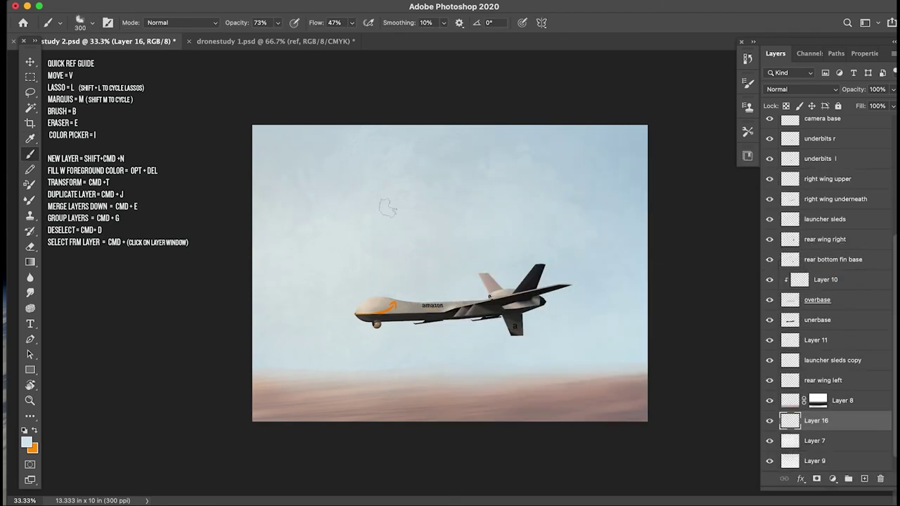
key("bracketright")
key("bracketright")
key("bracketright")
type("86")
left_click(26, 443)
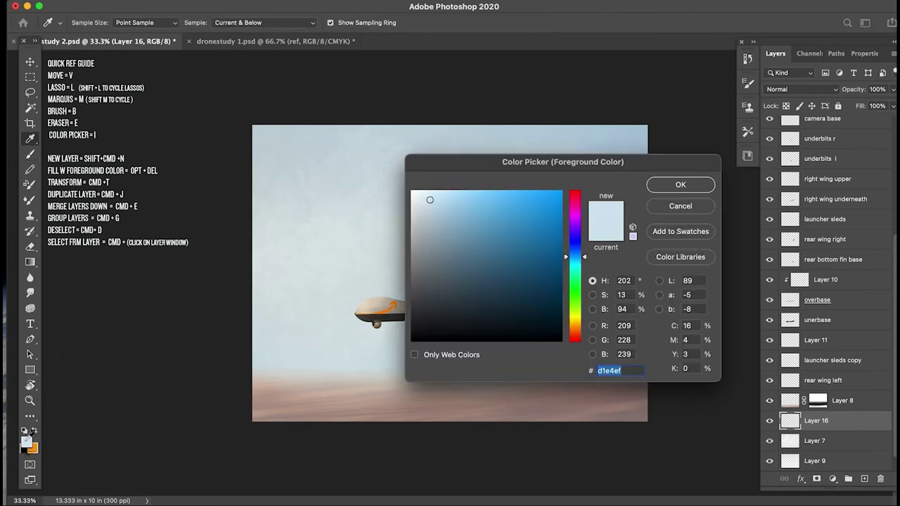
left_click_drag(426, 198, 420, 192)
key("Return")
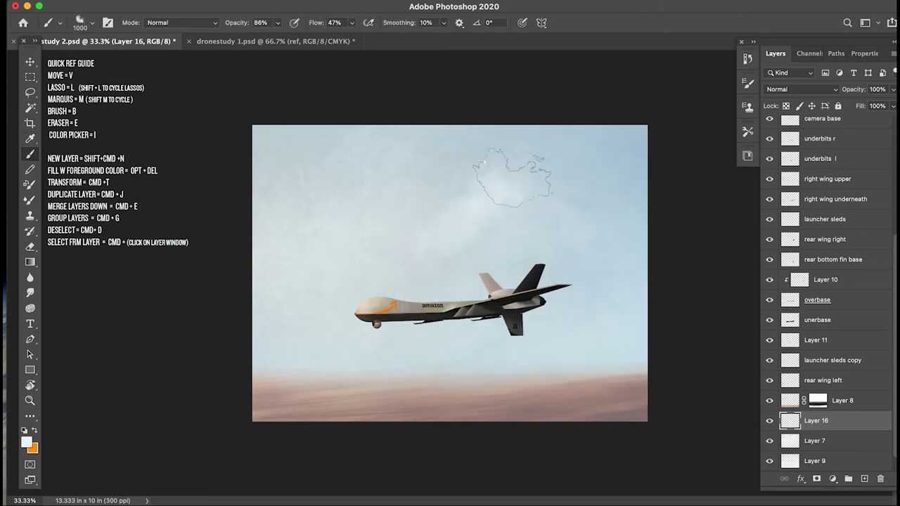
Step: Paint soft near-white clouds across the sky behind the drone on Layer 16, varying the brush size down to 400 px
key("bracketright")
key("bracketright")
key("bracketleft")
key("bracketleft")
key("bracketleft")
key("bracketright")
key("bracketright")
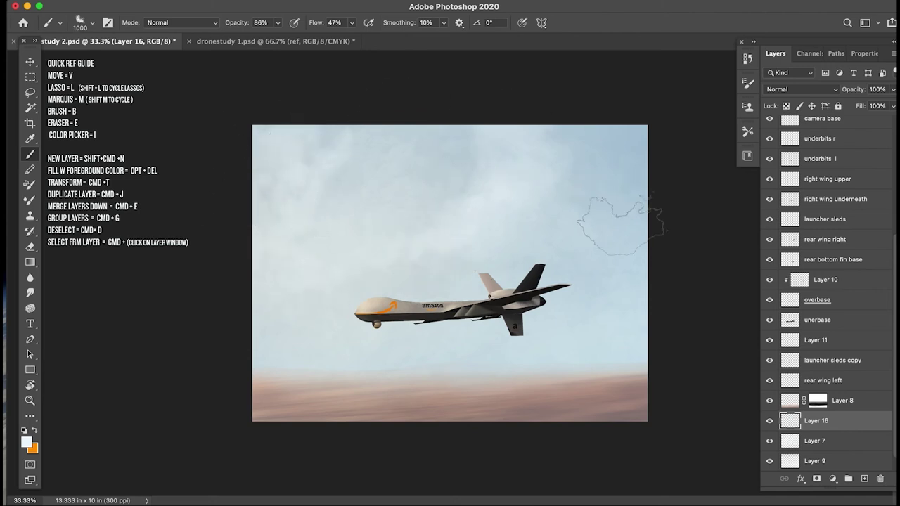
key("bracketleft")
key("bracketleft")
key("bracketleft")
key("bracketleft")
key("bracketleft")
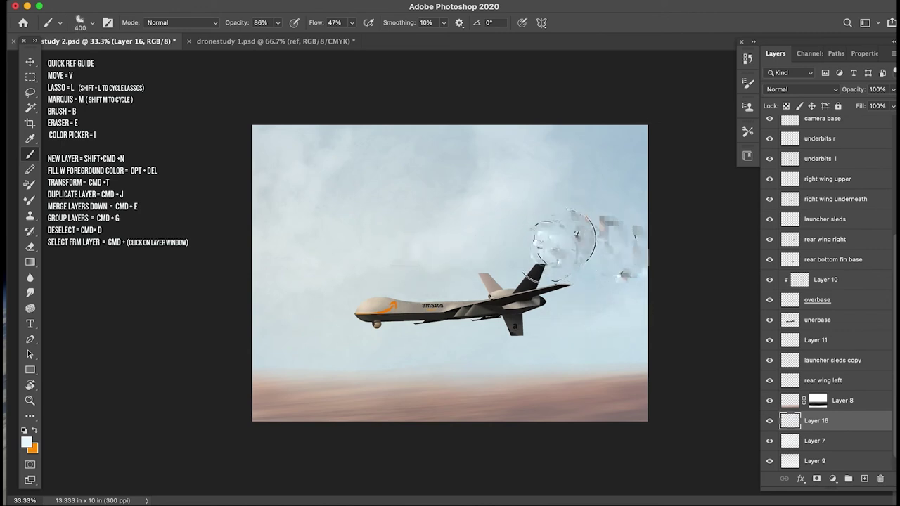
Step: Continue painting soft near-white clouds over the upper sky on Layer 16, varying the brush size between 400 and 600 px or larger
key("bracketright")
key("bracketright")
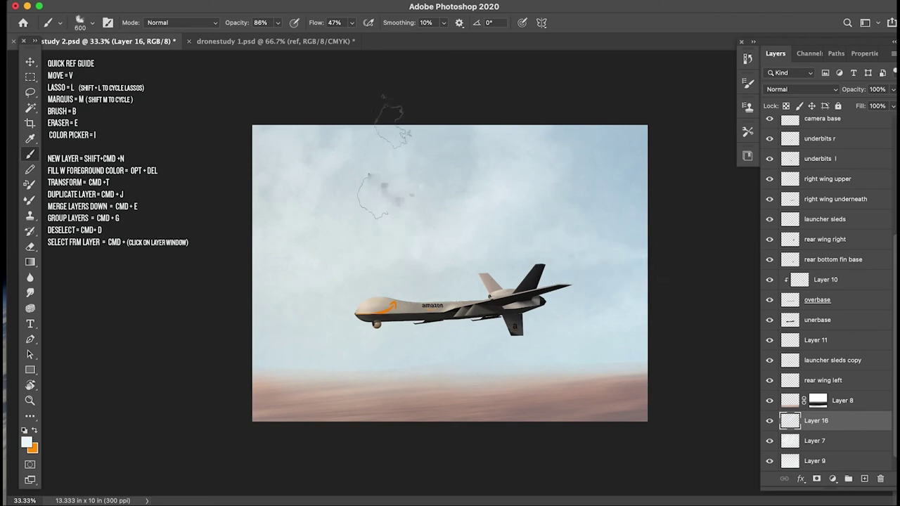
key("bracketright")
key("bracketright")
key("bracketright")
key("bracketleft")
key("bracketleft")
key("bracketleft")
key("bracketleft")
key("bracketleft")
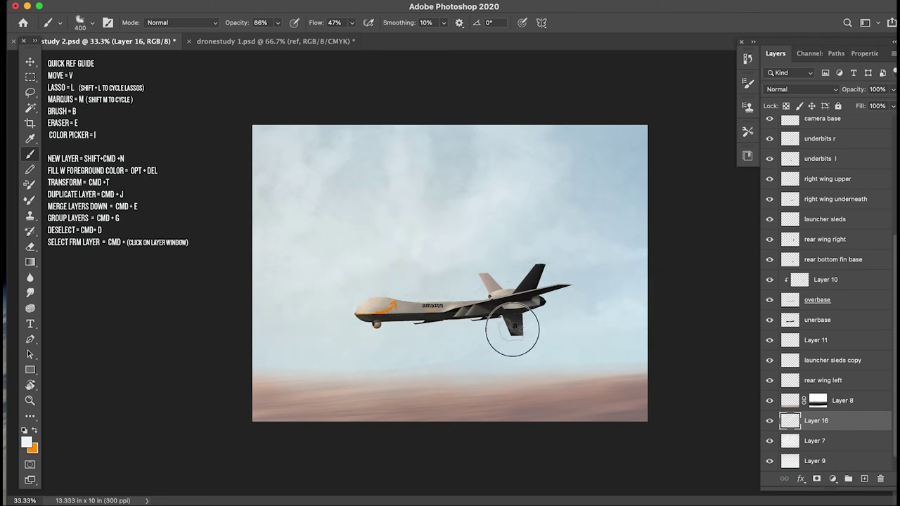
Step: Paint smaller near-white cloud wisps around the drone's tail and below its body on Layer 16, reducing the brush to 175 px
key("r")
mouse_move(337, 337)
left_mouse_down()
mouse_move(376, 190)
mouse_move(370, 197)
left_mouse_up()
key("b")
left_click_drag(526, 374, 517, 319)
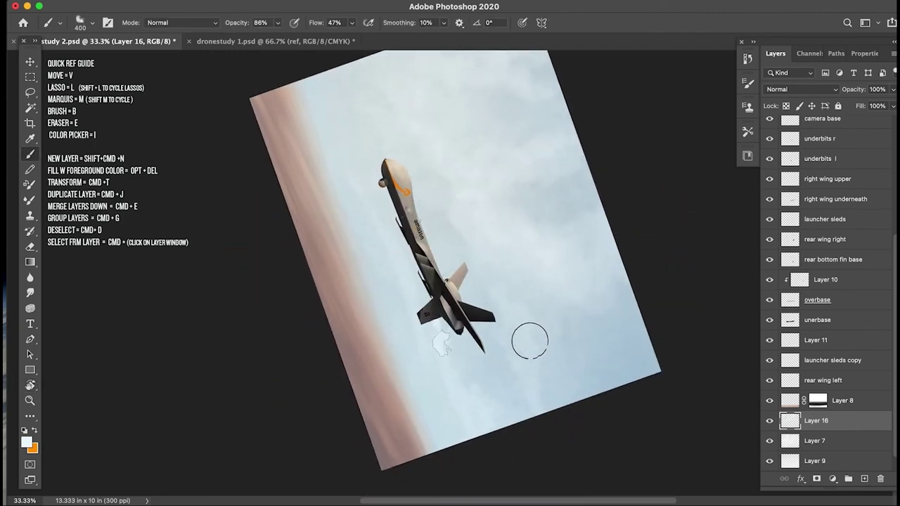
key("bracketleft")
key("bracketleft")
key("bracketleft")
key("bracketleft")
key("bracketleft")
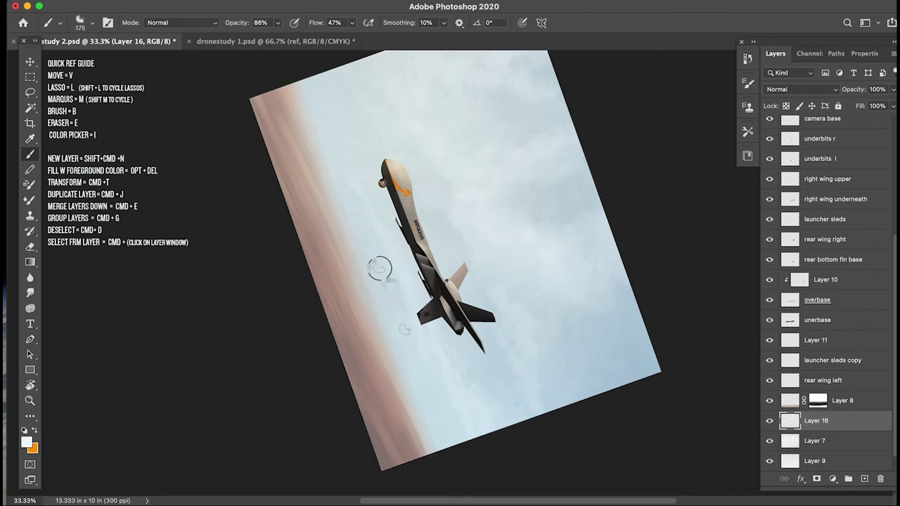
key("bracketright")
key("bracketright")
mouse_move(390, 191)
left_mouse_down()
mouse_move(445, 310)
mouse_move(443, 195)
mouse_move(402, 121)
left_mouse_up()
Step: Switch to the Clouds 1 brush and paint near-white cloud shapes in the sky above the drone at about 500 to 600 px
right_click(429, 141)
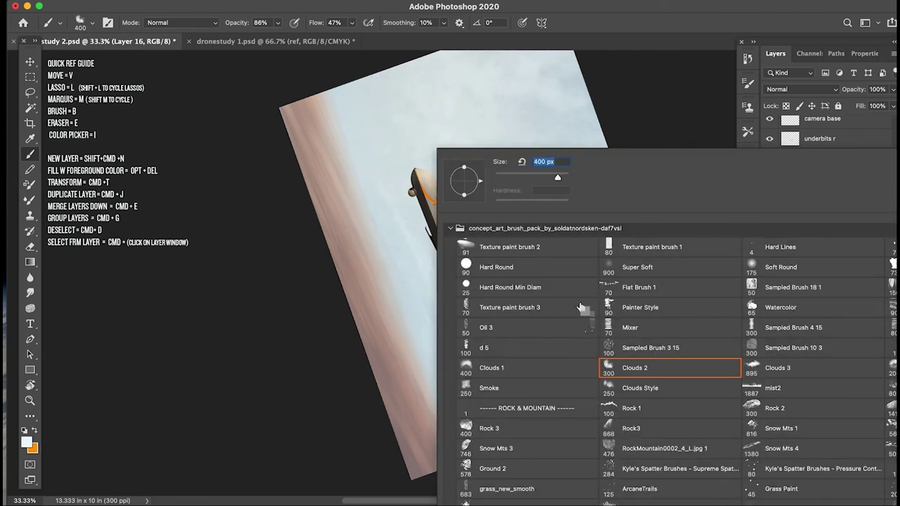
left_click(561, 371)
left_click(257, 101)
key("bracketright")
key("bracketright")
left_click_drag(426, 94, 427, 104)
key("bracketleft")
key("bracketleft")
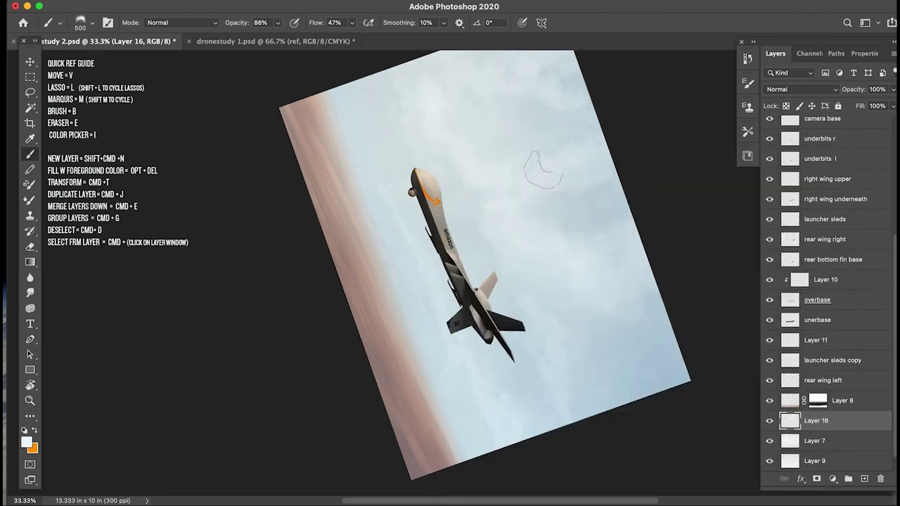
key("bracketright")
left_click(554, 162)
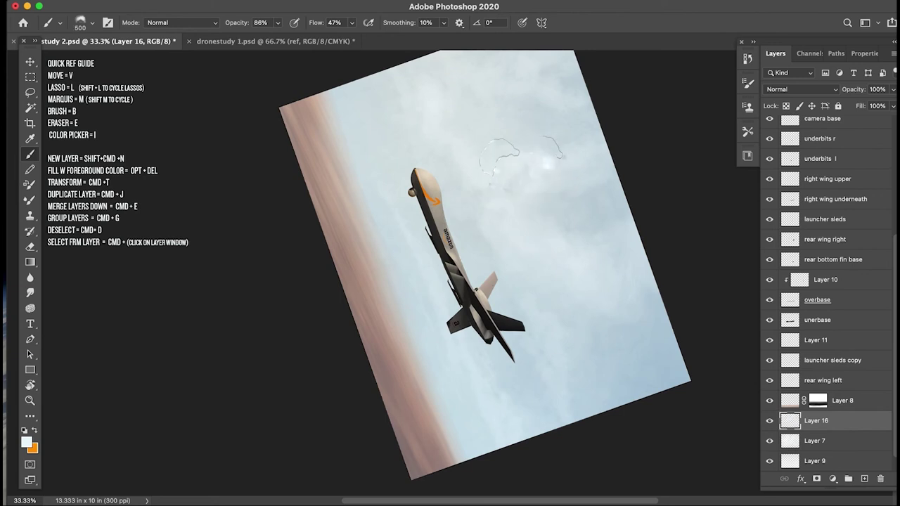
left_click_drag(599, 209, 574, 200)
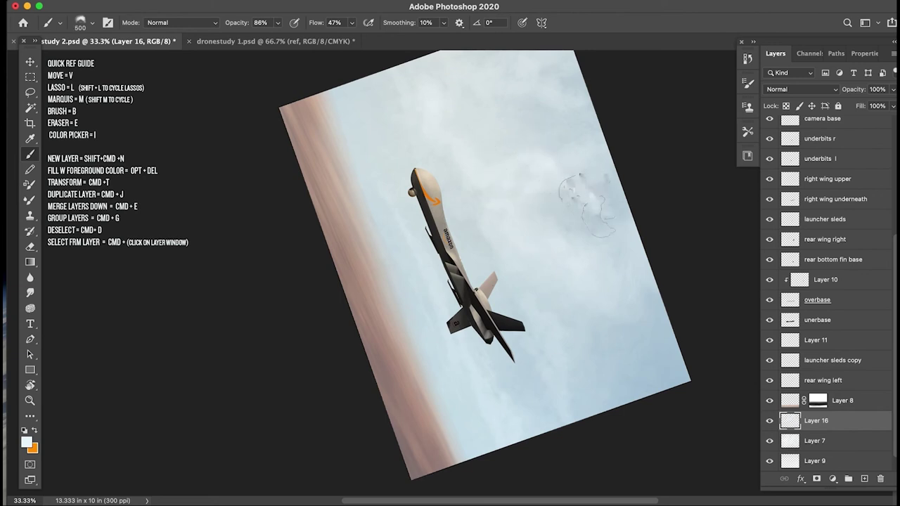
Step: Enlarge the cloud brush to 800 px, lower its opacity to 65%, and add fainter clouds above and behind the drone's tail
key("bracketright")
key("bracketright")
key("bracketright")
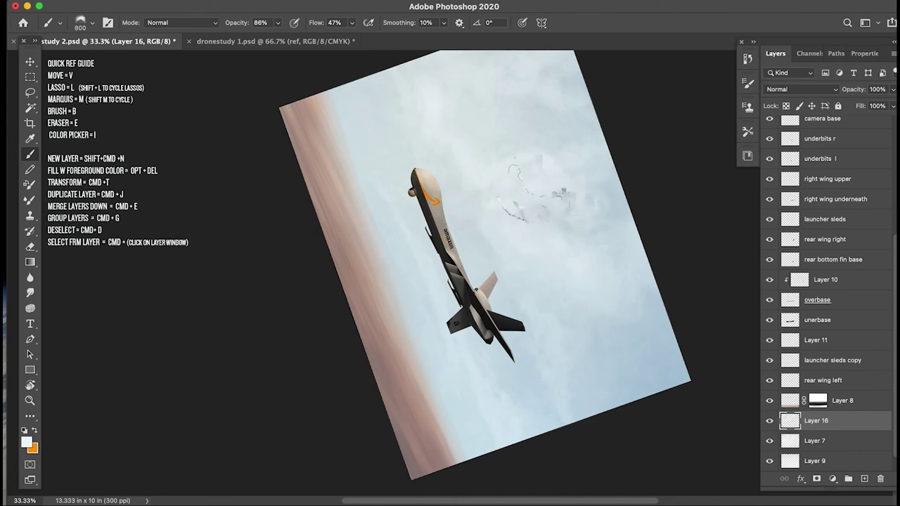
left_click_drag(243, 24, 235, 29)
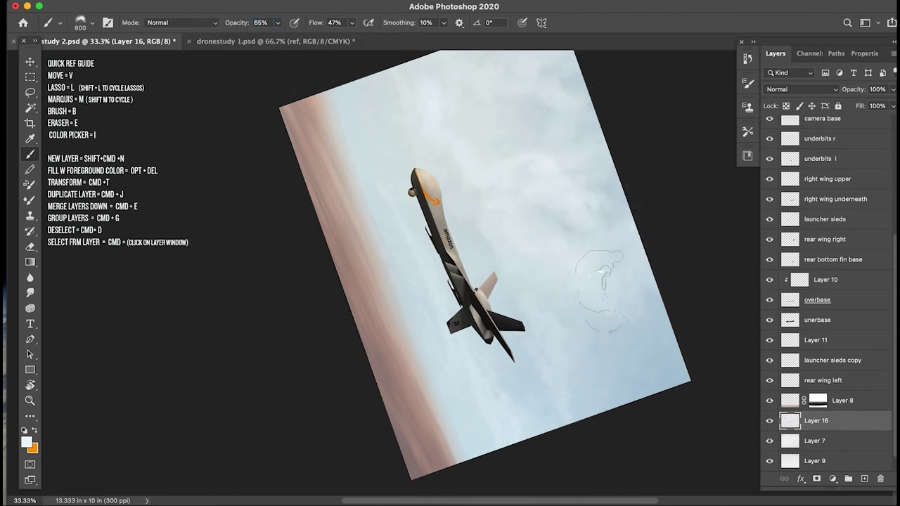
mouse_move(650, 330)
left_mouse_down()
mouse_move(623, 299)
mouse_move(630, 311)
mouse_move(606, 315)
left_mouse_up()
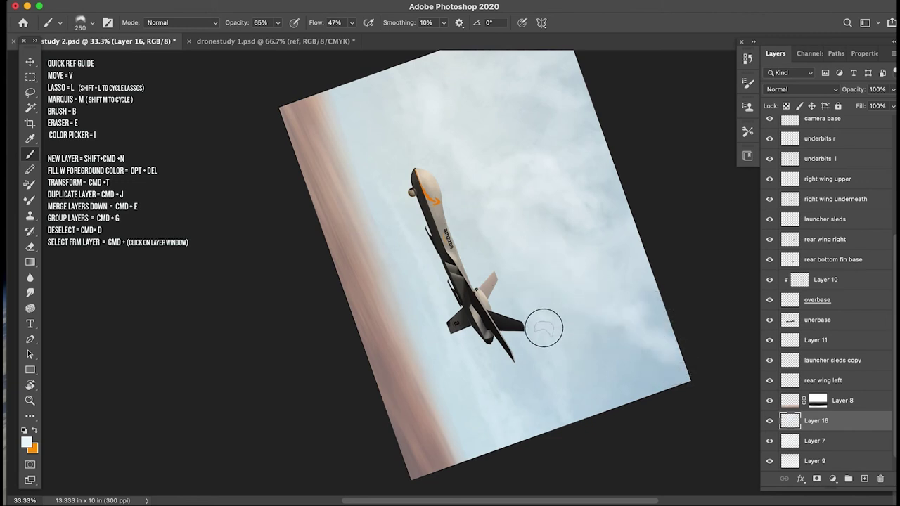
Step: Paint finer cloud texture behind the tail and near the sky's outer edges on Layer 16, varying the brush between 150 and 400 px
key("bracketright")
key("bracketright")
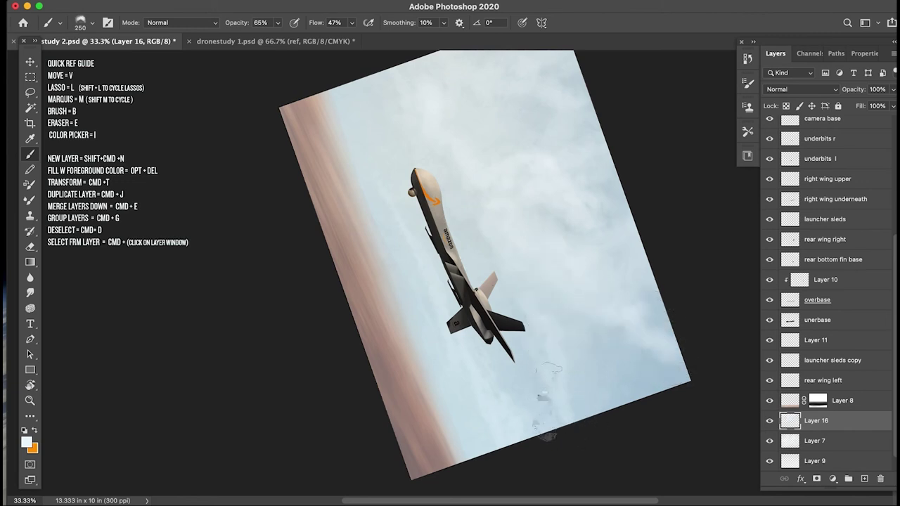
key("bracketright")
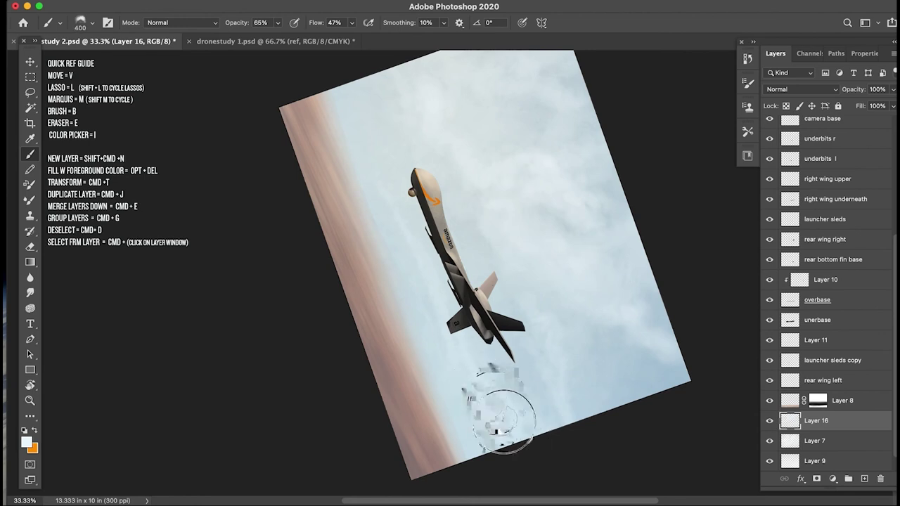
scroll(482, 362, "up", 5)
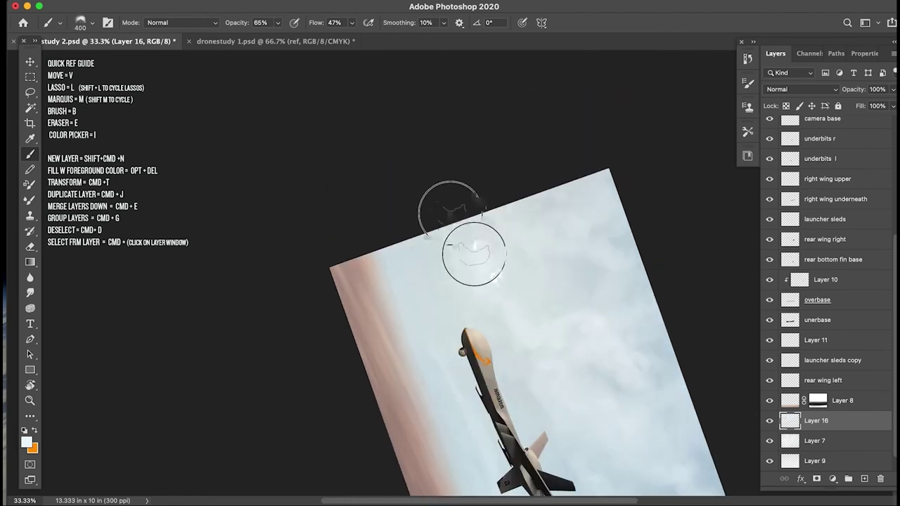
key("super+minus")
key("bracketleft")
key("bracketleft")
key("bracketleft")
key("super+plus")
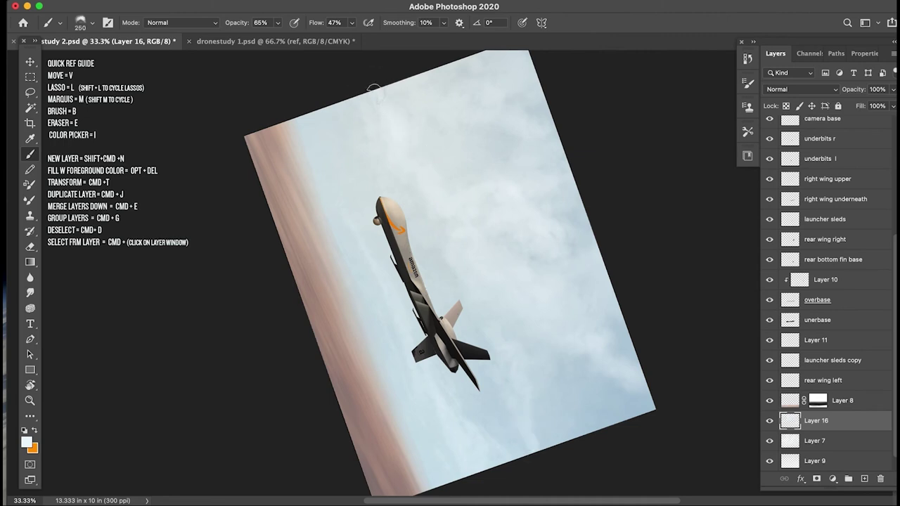
key("bracketleft")
key("bracketleft")
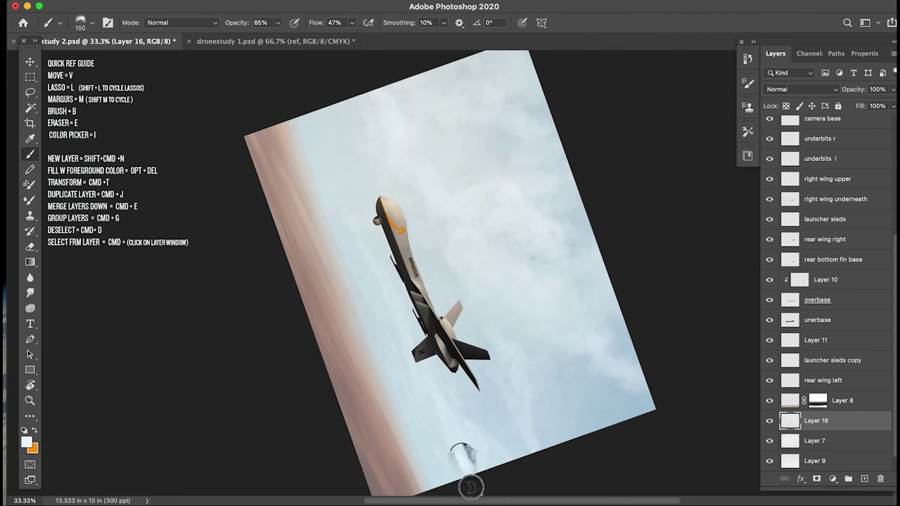
Step: Add a new layer between Layer 16 and Layer 7 and set the foreground color to a medium blue
key("super+minus")
key("r")
left_click_drag(586, 272, 505, 185)
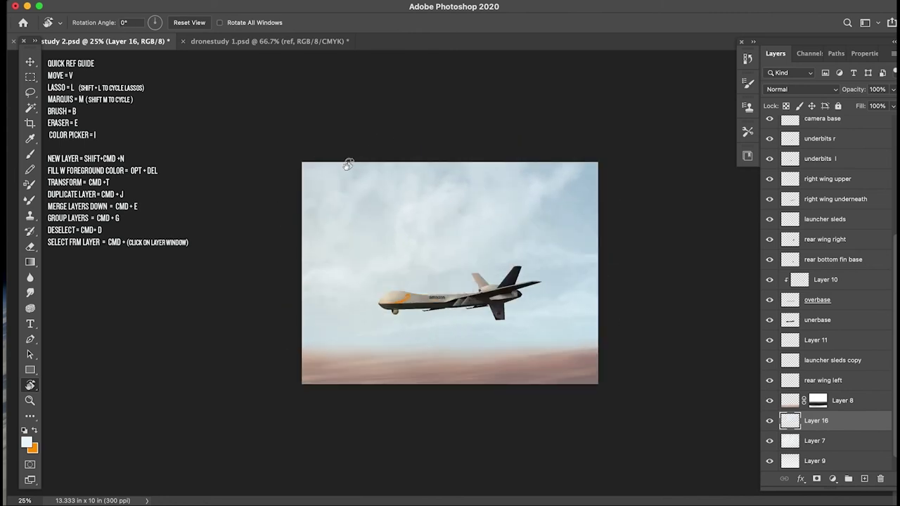
key("b")
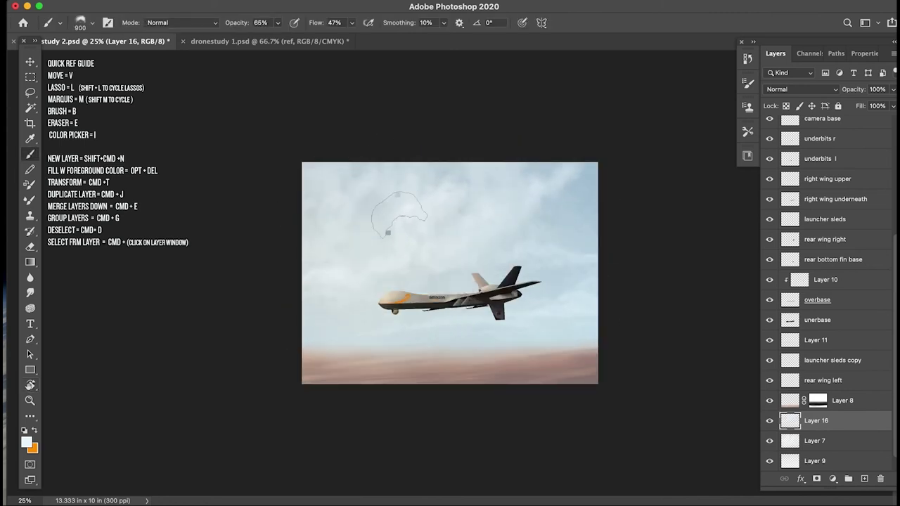
key("bracketright")
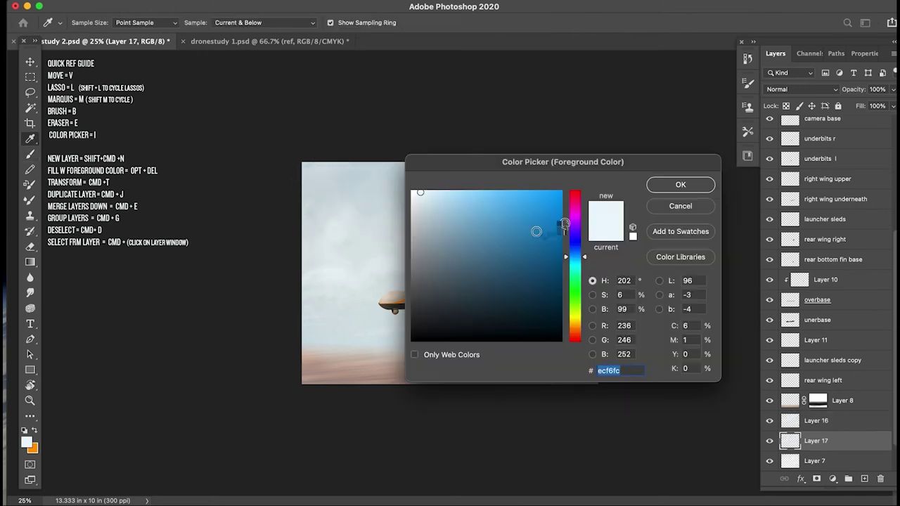
left_click(537, 236)
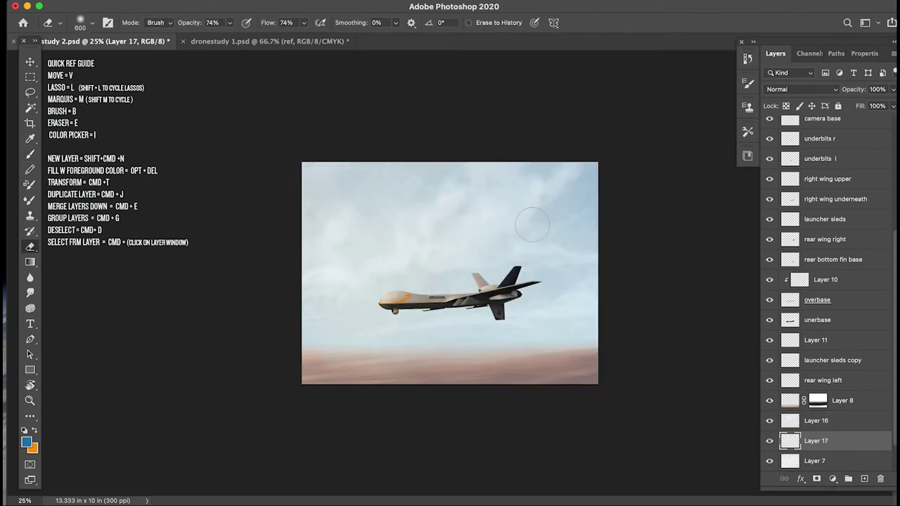
Step: Paint blue patches along the sky's upper edge and corners on Layer 17 with a 1500 to 1700 px cloud brush, lowering opacity to 51%
key("b")
left_click_drag(336, 170, 535, 161)
key("bracketright")
mouse_move(592, 175)
left_mouse_down()
mouse_move(596, 186)
mouse_move(547, 172)
left_mouse_up()
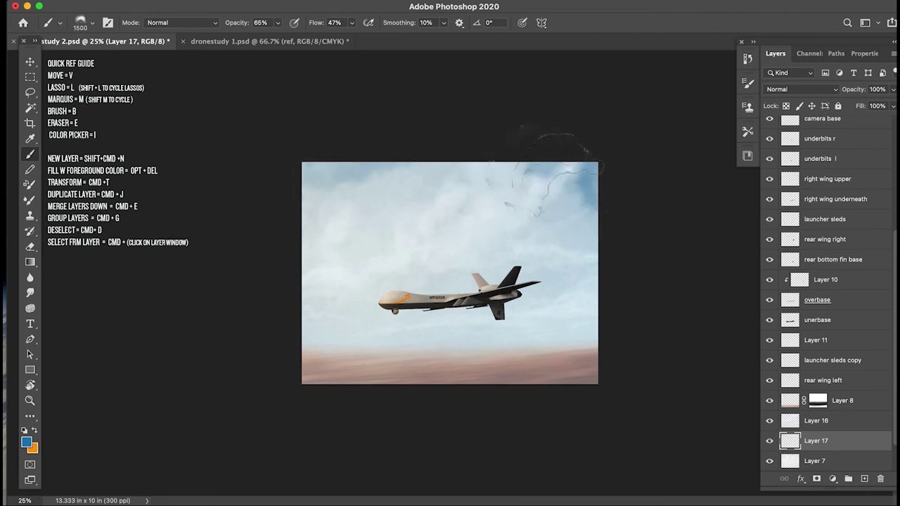
left_click_drag(246, 24, 236, 18)
key("bracketright")
key("bracketright")
left_click_drag(320, 159, 264, 176)
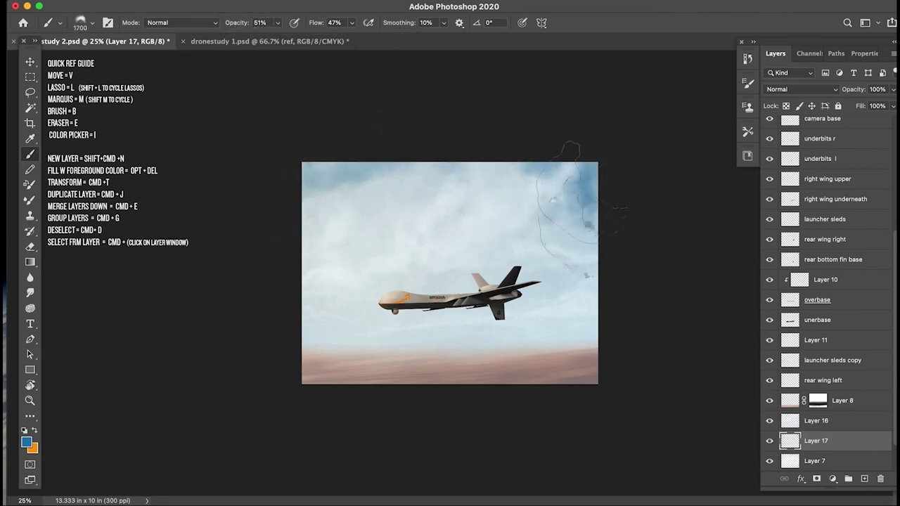
left_click_drag(589, 227, 573, 230)
left_click_drag(296, 257, 485, 189)
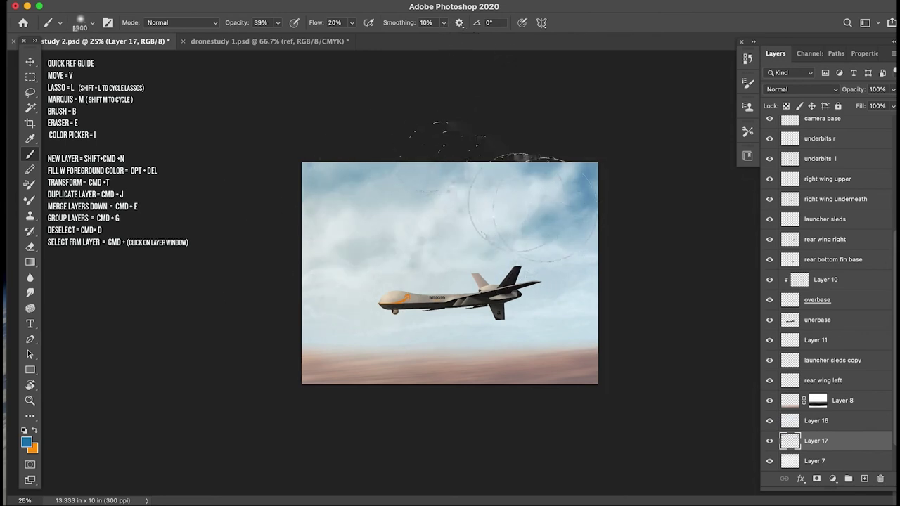
Step: Brush faint, broad blue tones across the sky on Layer 17 with a soft brush at 39% opacity, resizing it to 2800 px
key("bracketright")
key("bracketright")
key("bracketright")
key("bracketright")
key("bracketright")
key("bracketright")
key("bracketright")
key("bracketright")
key("bracketright")
key("bracketright")
key("bracketright")
key("bracketright")
key("bracketright")
key("bracketleft")
key("bracketleft")
key("bracketleft")
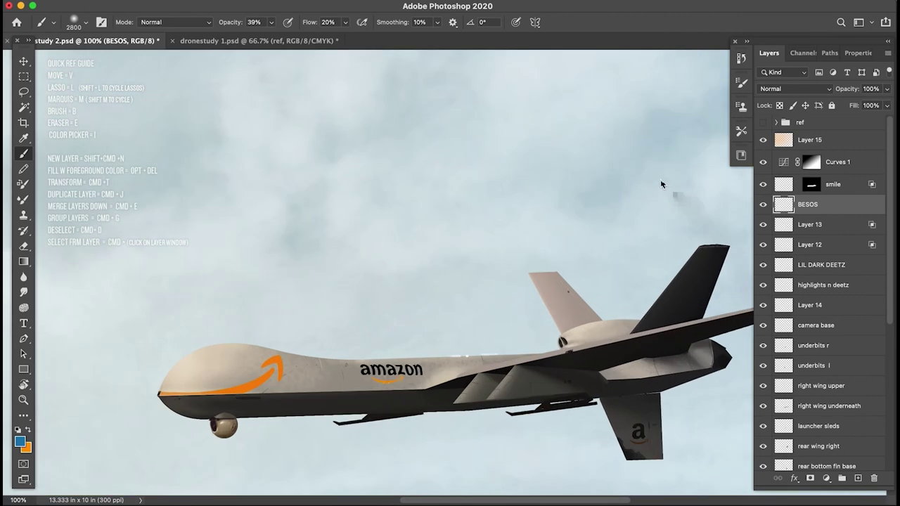
Step: Choose a small marker-style brush for the BESOS layer and set it to white at 100% opacity, undoing the test stroke
right_click(667, 173)
left_click(673, 249)
key("bracketleft")
key("bracketleft")
key("bracketleft")
key("bracketleft")
key("bracketleft")
key("d")
key("x")
left_click_drag(503, 146, 502, 166)
left_click_drag(228, 25, 383, 43)
left_click_drag(524, 188, 520, 212)
key("super+z")
key("super+plus")
Step: Hand-letter a white graffiti-style B in the sky above the drone on the BESOS layer with a 20 px brush
left_click_drag(465, 163, 556, 254)
key("bracketleft")
key("bracketleft")
mouse_move(428, 142)
left_mouse_down()
mouse_move(450, 203)
mouse_move(450, 177)
mouse_move(445, 197)
left_mouse_up()
key("bracketleft")
mouse_move(461, 140)
left_mouse_down()
mouse_move(480, 114)
mouse_move(480, 177)
left_mouse_up()
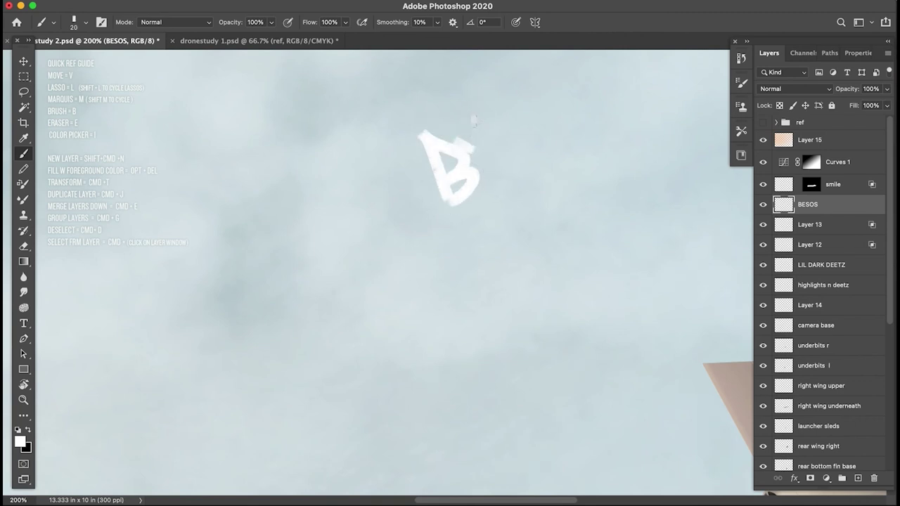
Step: Letter the E and Z following the B in the same slanted graffiti style, undoing misplaced strokes
key("super+z")
mouse_move(484, 114)
left_mouse_down()
mouse_move(468, 160)
mouse_move(492, 142)
mouse_move(482, 153)
mouse_move(488, 180)
mouse_move(510, 113)
mouse_move(494, 200)
mouse_move(475, 186)
mouse_move(497, 180)
left_mouse_up()
key("super+z")
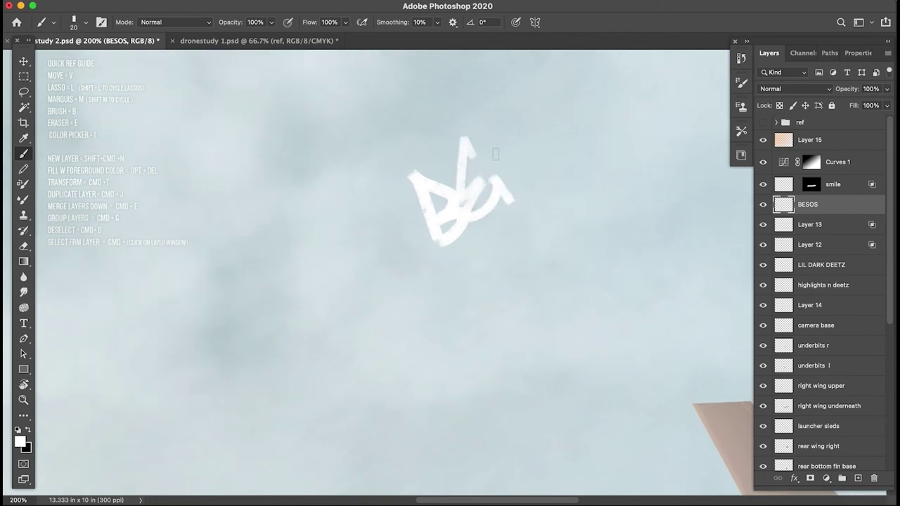
mouse_move(475, 144)
left_mouse_down()
mouse_move(495, 157)
mouse_move(500, 188)
mouse_move(539, 158)
mouse_move(519, 147)
mouse_move(541, 135)
mouse_move(516, 155)
left_mouse_up()
mouse_move(502, 133)
left_mouse_down()
mouse_move(528, 187)
mouse_move(497, 171)
left_mouse_up()
key("super+z")
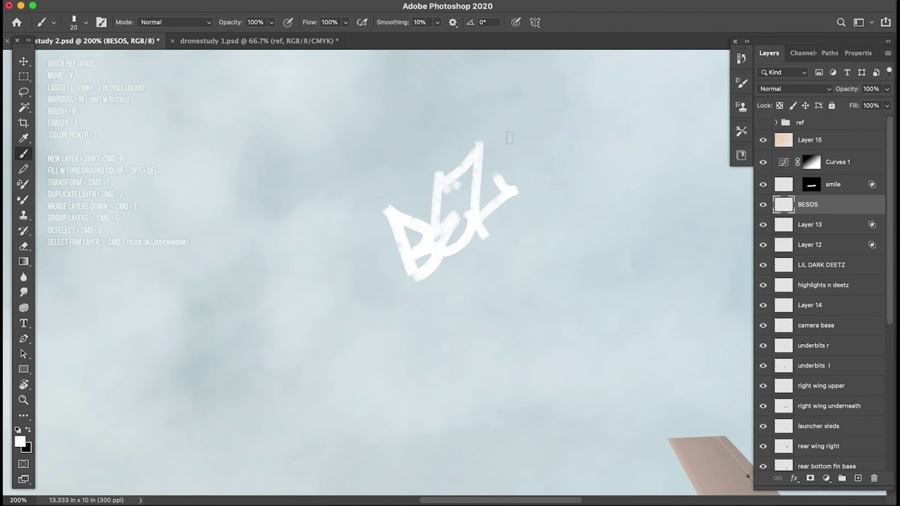
Step: Complete the white BEZOS tag by lettering the O and S along the same rising slant
left_click_drag(492, 137, 513, 184)
left_click_drag(546, 116, 484, 201)
key("super+z")
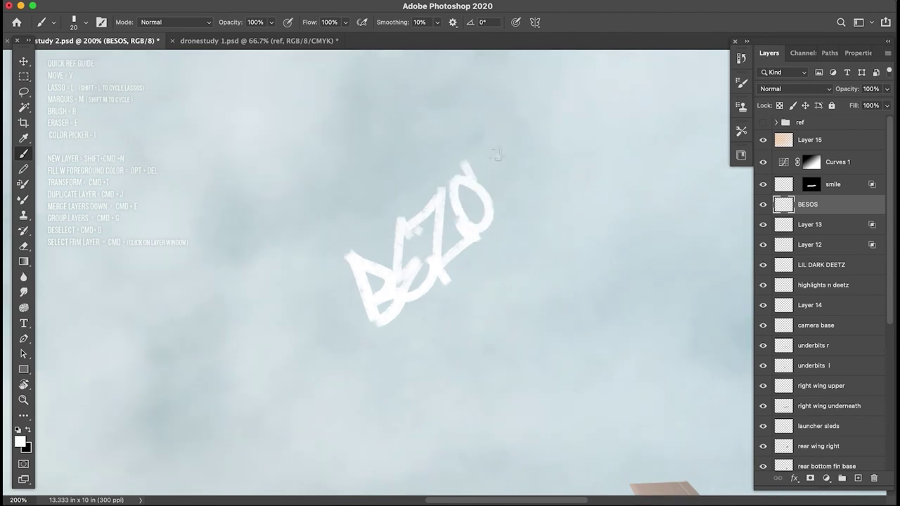
mouse_move(490, 158)
left_mouse_down()
mouse_move(492, 182)
mouse_move(502, 187)
left_mouse_up()
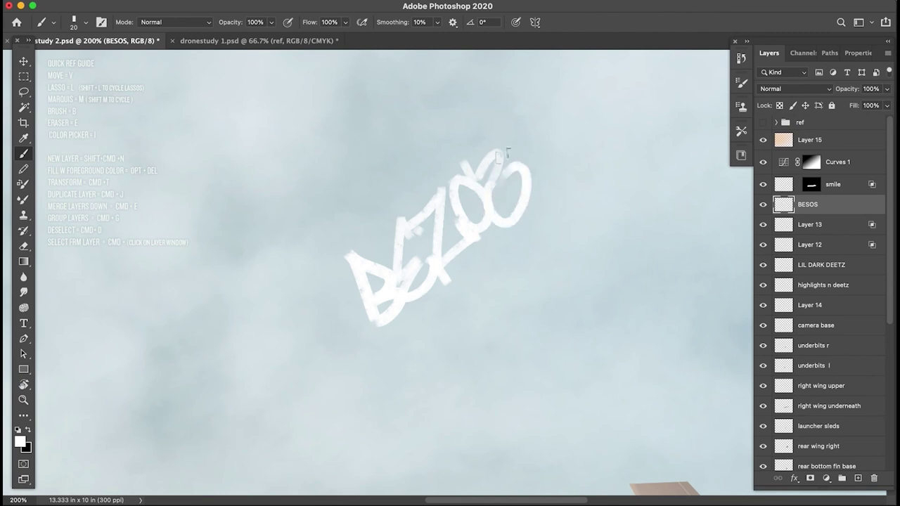
Step: Decorate the BEZOS tag with thin 9 px curved flourishes and a 20 px scribble and arrow-tipped underline
key("super+minus")
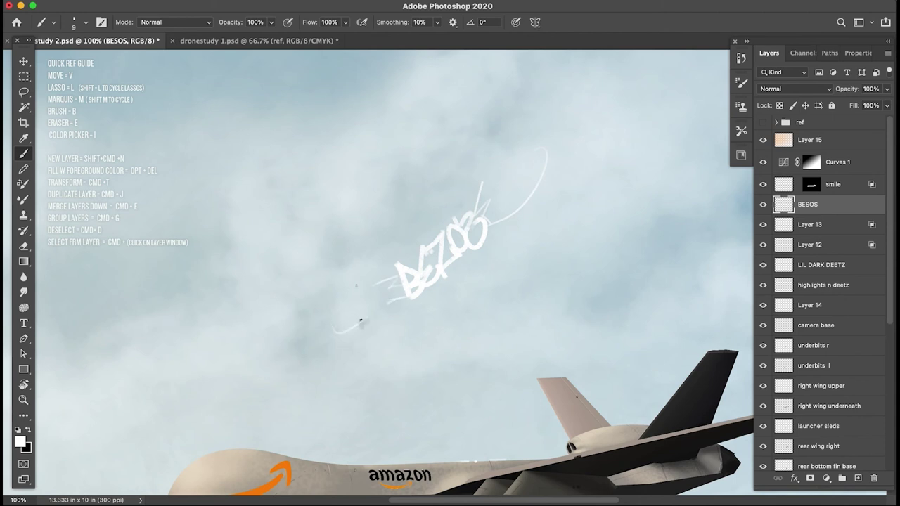
left_click_drag(433, 208, 407, 239)
key("bracketright")
mouse_move(443, 279)
left_mouse_down()
mouse_move(416, 316)
mouse_move(477, 279)
mouse_move(448, 284)
left_mouse_up()
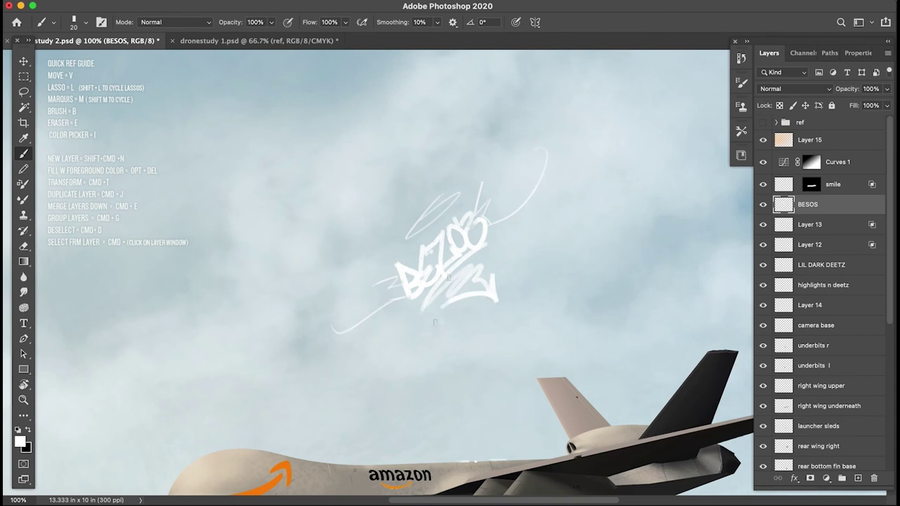
left_click_drag(546, 255, 476, 197)
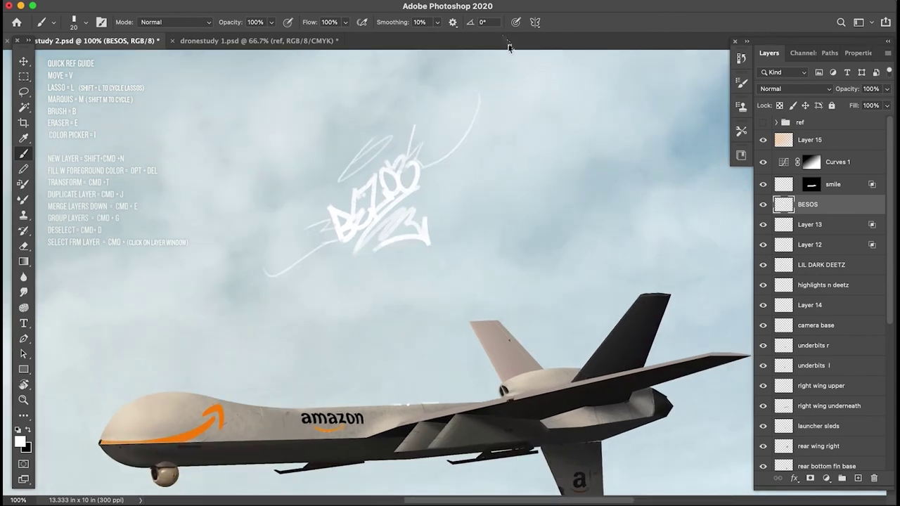
Step: Add a new layer named bzs above the BESOS layer
key("shift+super+n")
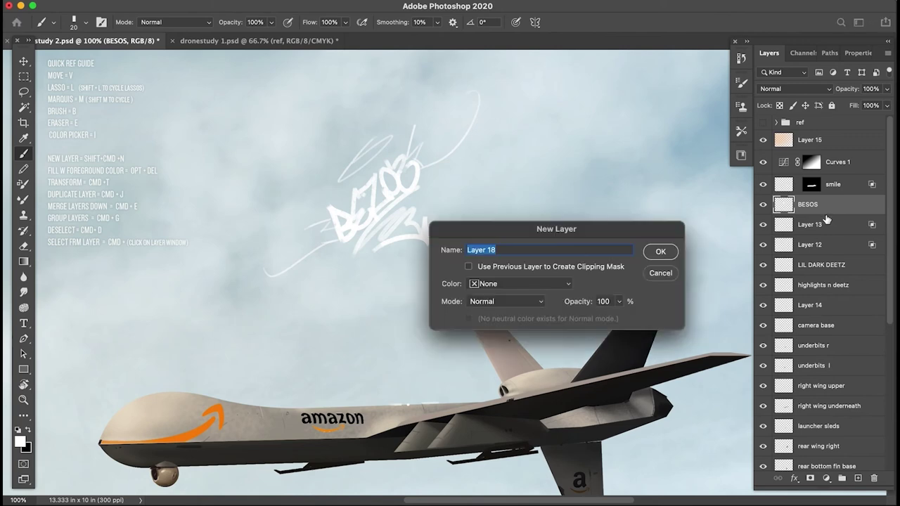
type("bzs")
key("Return")
Step: Letter ROCKET in thin white 9 px strokes rising diagonally in the sky beside the BEZOS tag, redoing the misplaced stroke
key("super+plus")
key("bracketleft")
key("bracketleft")
key("bracketleft")
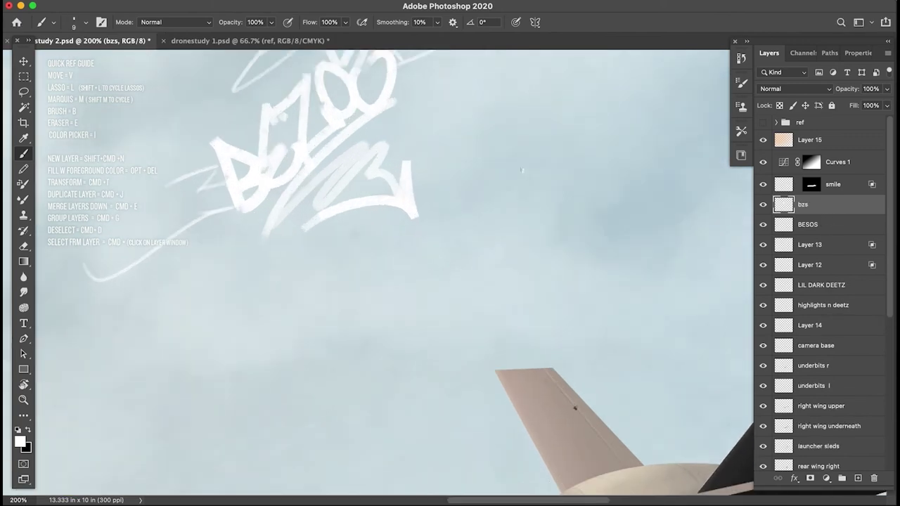
mouse_move(531, 178)
left_mouse_down()
mouse_move(556, 185)
mouse_move(576, 166)
left_mouse_up()
left_click_drag(562, 133, 553, 169)
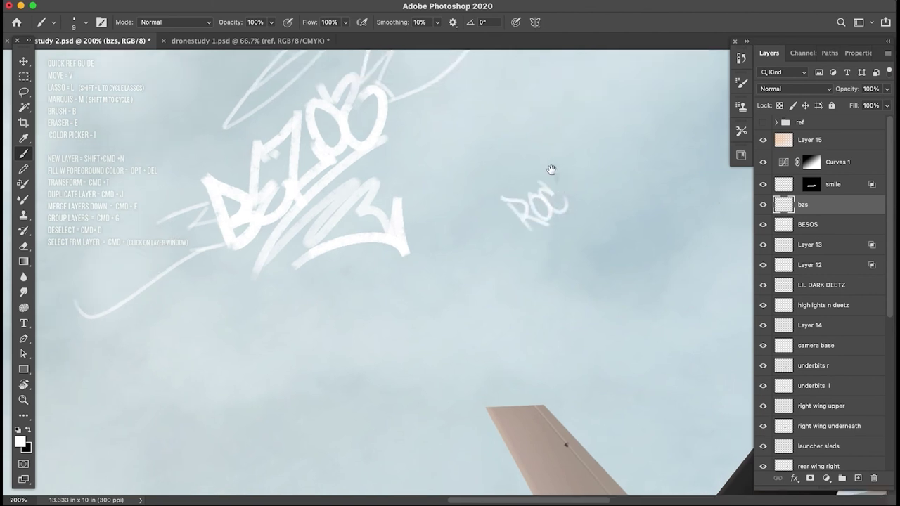
key("super+z")
left_click_drag(556, 159, 543, 199)
mouse_move(569, 176)
left_mouse_down()
mouse_move(557, 179)
mouse_move(574, 184)
left_mouse_up()
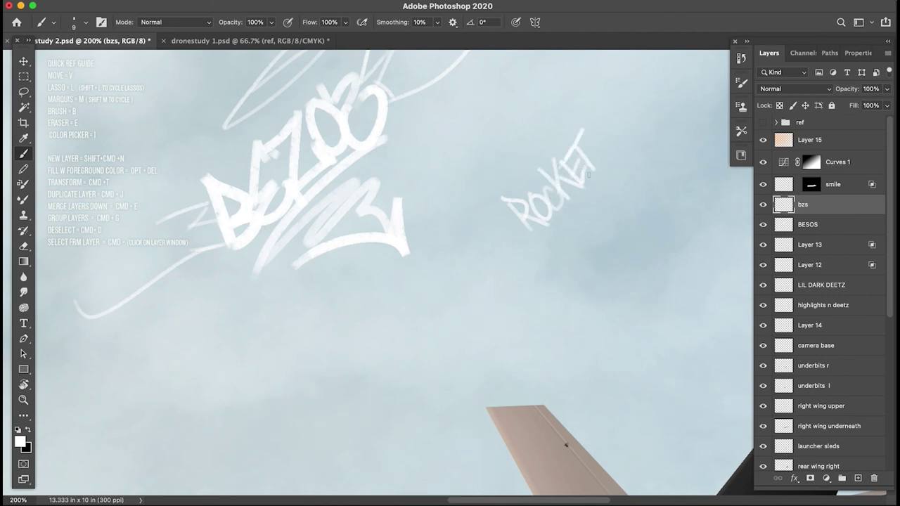
Step: Add MAN in bold 25 px strokes beneath ROCKET and move the finished tag up beside BEZOS
key("bracketright")
key("bracketright")
key("bracketright")
key("bracketright")
mouse_move(538, 238)
left_mouse_down()
mouse_move(560, 267)
mouse_move(540, 234)
mouse_move(561, 209)
mouse_move(596, 236)
mouse_move(581, 197)
mouse_move(610, 209)
mouse_move(586, 192)
mouse_move(622, 181)
left_mouse_up()
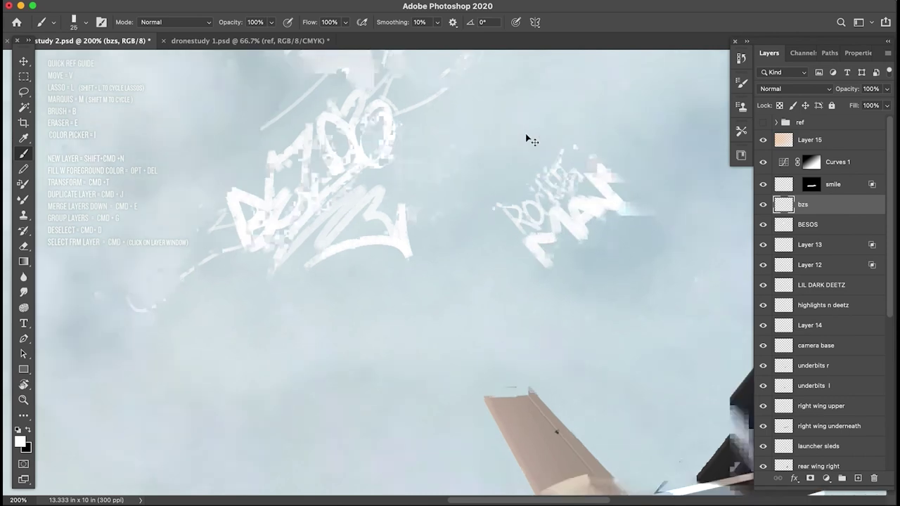
key("super+minus")
key("v")
left_click_drag(503, 260, 516, 197)
Step: Add a new layer named graff 2 and set up a soft-edged brush with a bright red foreground color
key("super+shift+n")
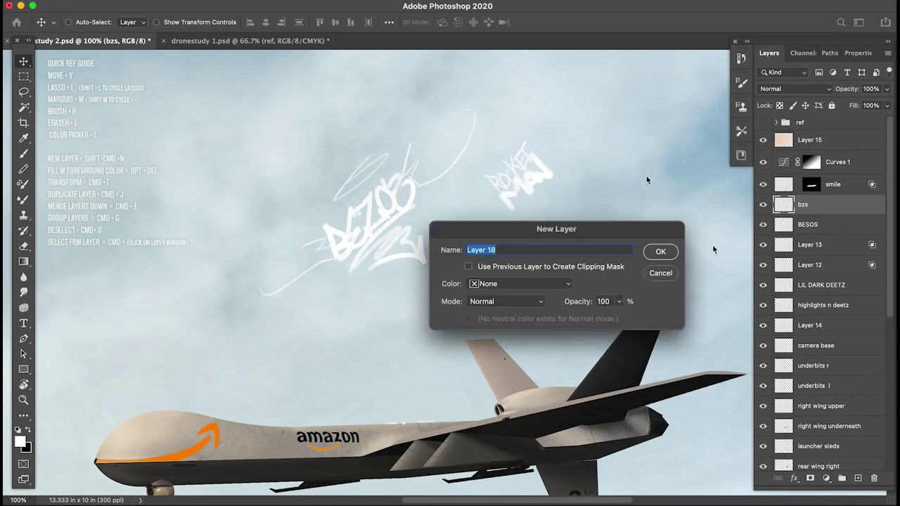
key("Return")
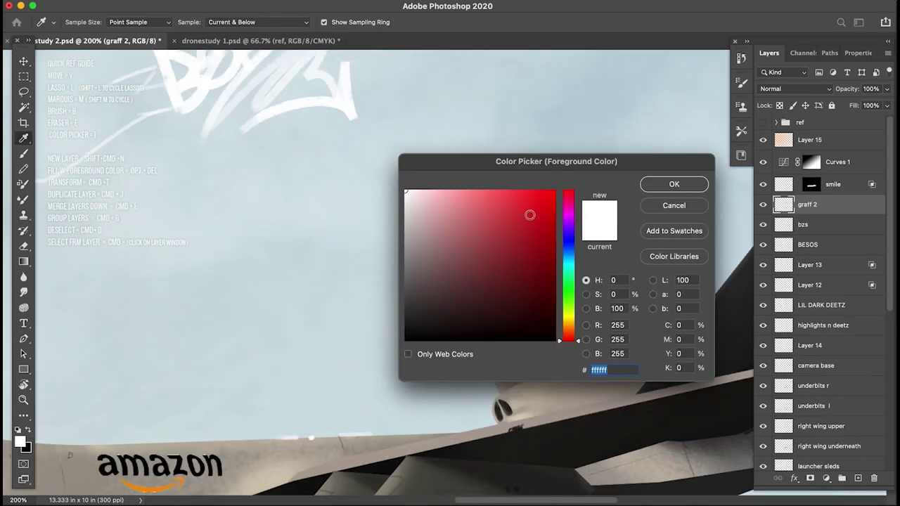
left_click_drag(530, 212, 533, 201)
key("Return")
key("b")
right_click(518, 150)
left_click(808, 267)
left_click(554, 84)
Step: Paint a red spray-paint style W in the sky above the tail fins, varying the brush size up to 36 px
key("bracketleft")
key("bracketleft")
key("bracketleft")
key("bracketleft")
key("bracketleft")
key("bracketleft")
left_click_drag(512, 171, 529, 189)
key("bracketleft")
key("bracketleft")
key("bracketleft")
key("bracketleft")
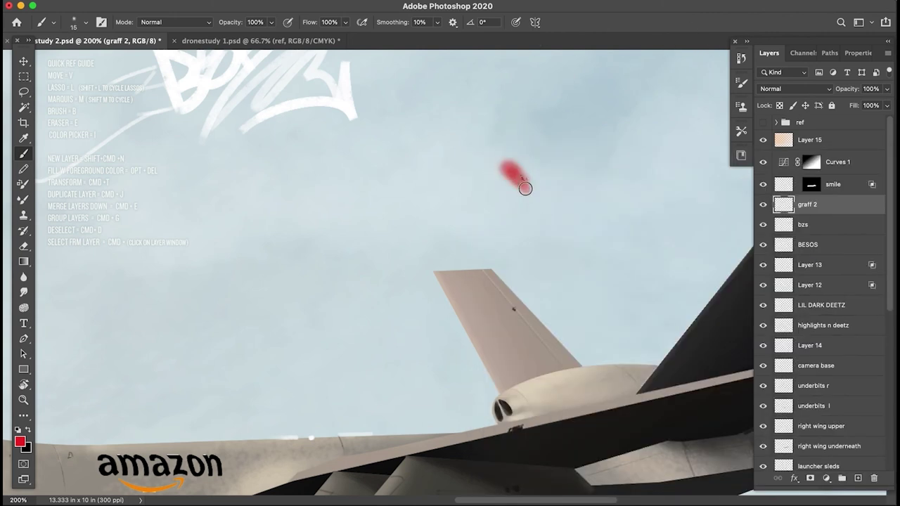
key("bracketright")
key("bracketright")
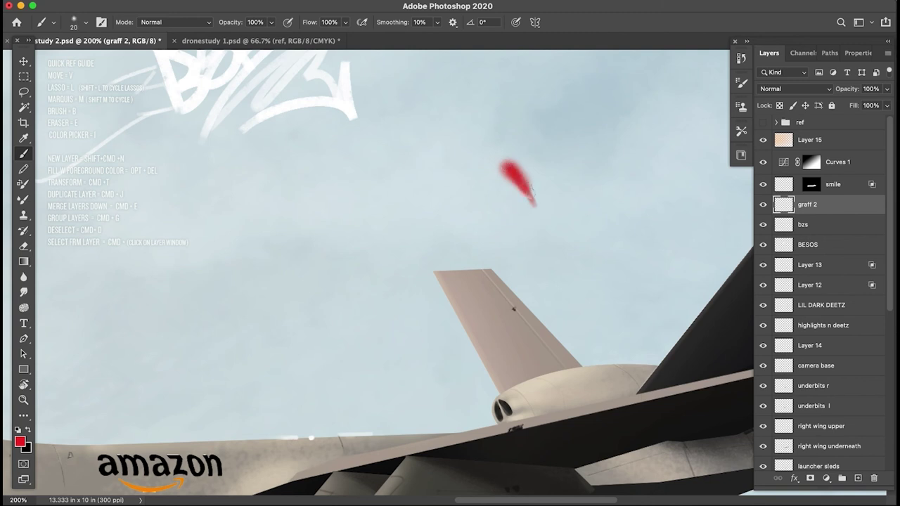
key("bracketright")
left_click_drag(536, 166, 533, 208)
mouse_move(538, 172)
left_mouse_down()
mouse_move(562, 213)
mouse_move(573, 145)
mouse_move(563, 205)
left_mouse_up()
key("bracketright")
key("bracketright")
key("bracketright")
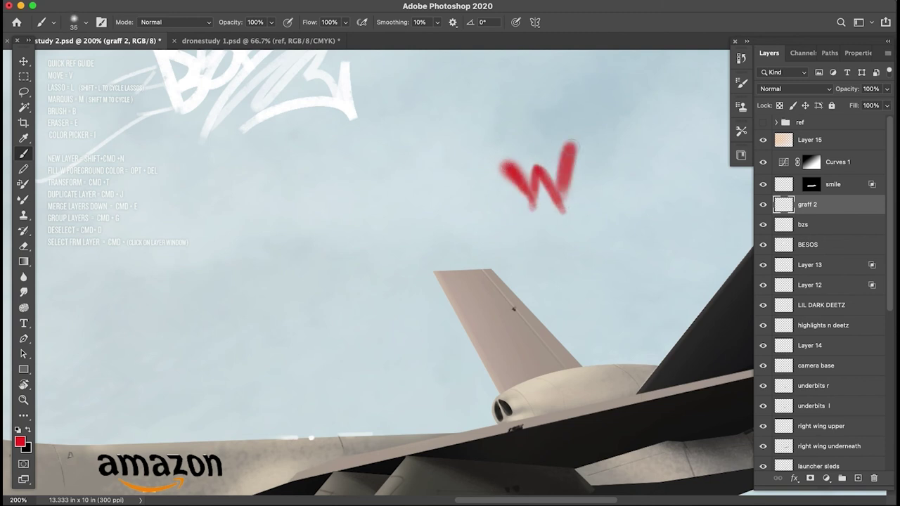
key("bracketleft")
mouse_move(589, 160)
left_mouse_down()
mouse_move(541, 152)
mouse_move(532, 141)
mouse_move(561, 211)
left_mouse_up()
Step: Paint a red T beside the W and start the F's stem and top bar, undoing the misplaced stroke
key("bracketleft")
key("bracketright")
left_click_drag(536, 143, 589, 136)
mouse_move(579, 154)
left_mouse_down()
mouse_move(530, 150)
mouse_move(561, 180)
left_mouse_up()
left_click_drag(558, 132, 570, 208)
key("bracketleft")
key("super+z")
left_click_drag(560, 129, 622, 139)
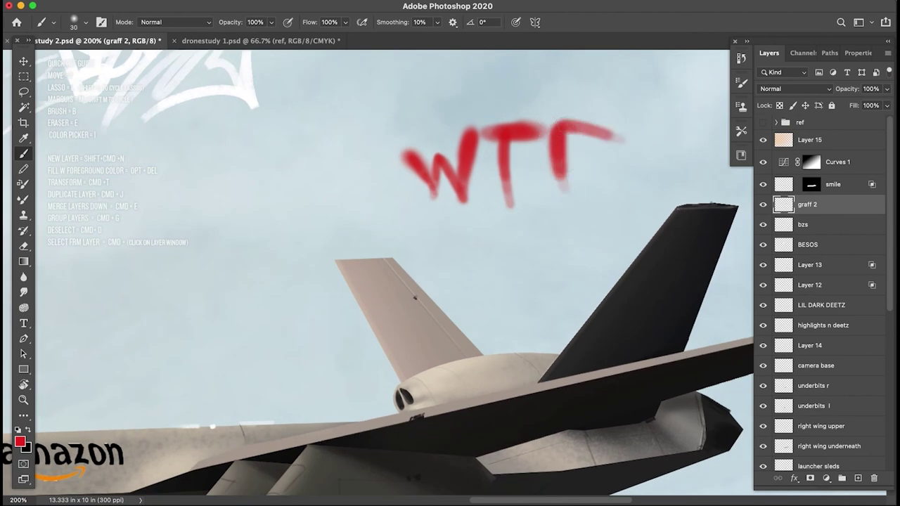
Step: Thicken the F's top bar and add its middle bar to complete the red WTF
left_click_drag(560, 123, 618, 137)
key("bracketleft")
key("bracketleft")
key("bracketright")
key("bracketright")
mouse_move(568, 166)
left_mouse_down()
mouse_move(597, 165)
mouse_move(567, 164)
left_mouse_up()
key("bracketleft")
key("bracketright")
key("bracketright")
key("super+minus")
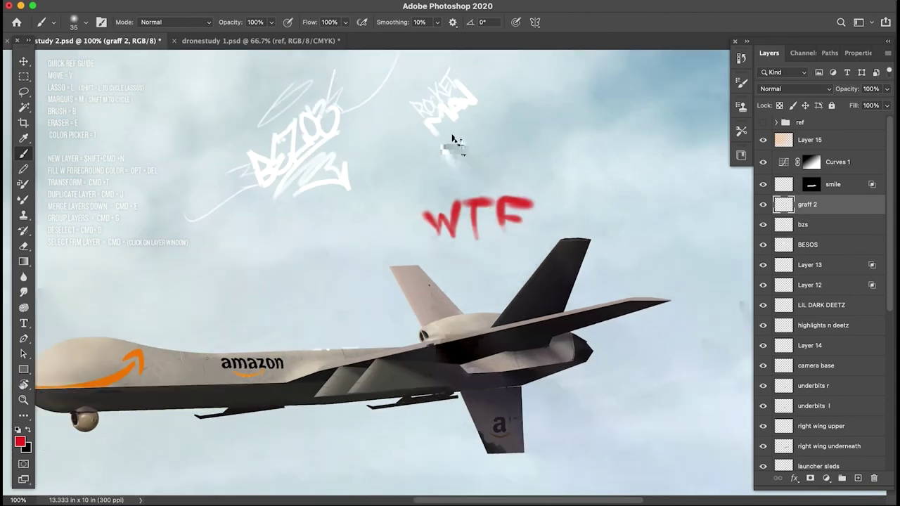
Step: Paint thin 4 px drips running down from the WTF letters and move the tag up toward ROCKET MAN
key("super+equal")
key("bracketleft")
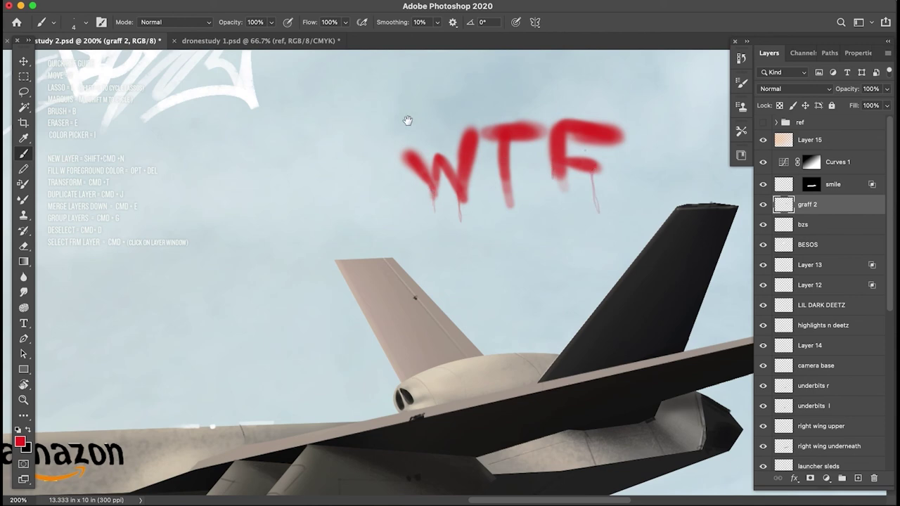
left_click_drag(428, 121, 578, 227)
key("super+minus")
key("super+minus")
key("v")
left_click_drag(520, 273, 492, 232)
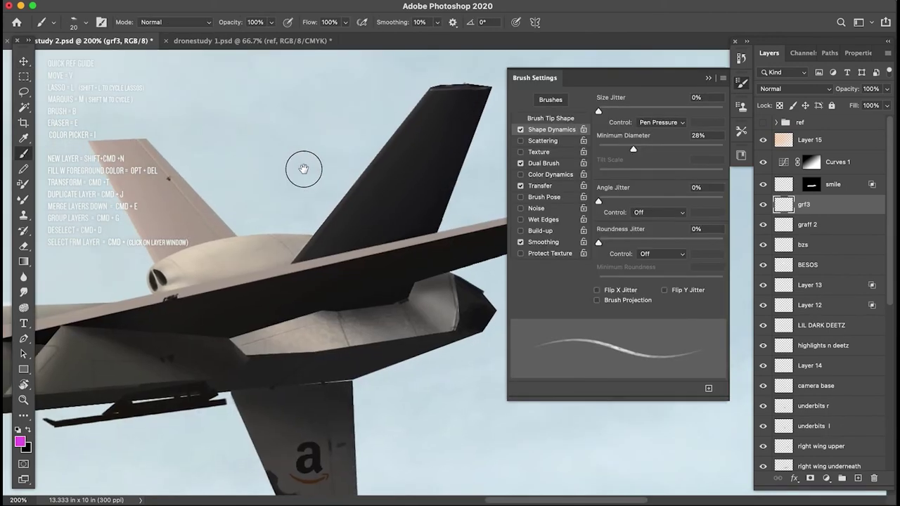
Step: Paint a compact magenta graffiti tag on the grf3 layer in the sky beside WTF, varying the brush size
key("super+minus")
key("super+plus")
left_click_drag(373, 133, 356, 256)
key("bracketleft")
key("bracketleft")
mouse_move(405, 199)
left_mouse_down()
mouse_move(402, 174)
mouse_move(404, 187)
mouse_move(406, 180)
mouse_move(390, 196)
mouse_move(401, 199)
mouse_move(396, 186)
mouse_move(396, 212)
mouse_move(424, 172)
mouse_move(411, 182)
mouse_move(420, 208)
left_mouse_up()
key("bracketright")
key("bracketright")
key("bracketright")
mouse_move(440, 187)
left_mouse_down()
mouse_move(399, 165)
mouse_move(405, 202)
mouse_move(435, 232)
mouse_move(430, 185)
left_mouse_up()
key("bracketleft")
scroll(432, 186, "down", 3)
scroll(432, 185, "right", 3)
Step: Decorate the magenta tag with a small circled 21 and a 15 px underline
key("bracketleft")
key("bracketleft")
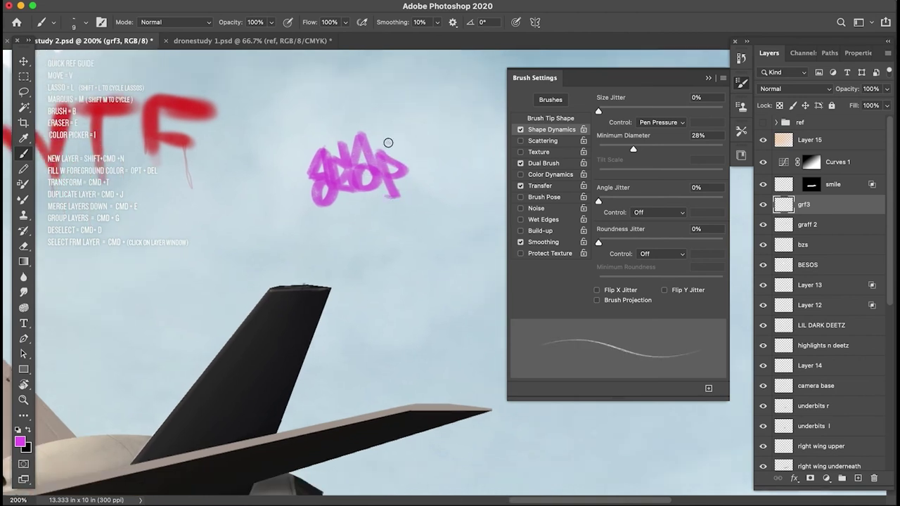
key("bracketright")
key("bracketright")
scroll(340, 202, "down", 2)
scroll(340, 203, "left", 2)
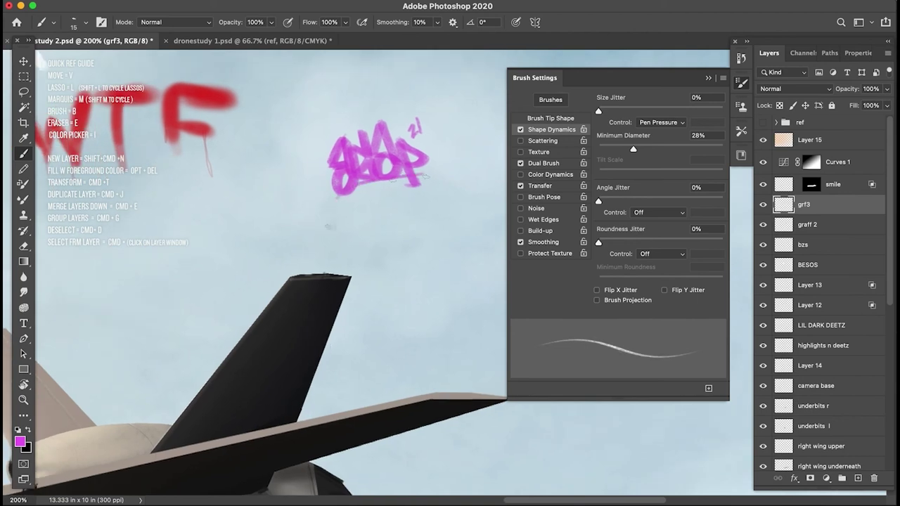
scroll(327, 94, "up", 3)
scroll(327, 94, "left", 1)
key("bracketleft")
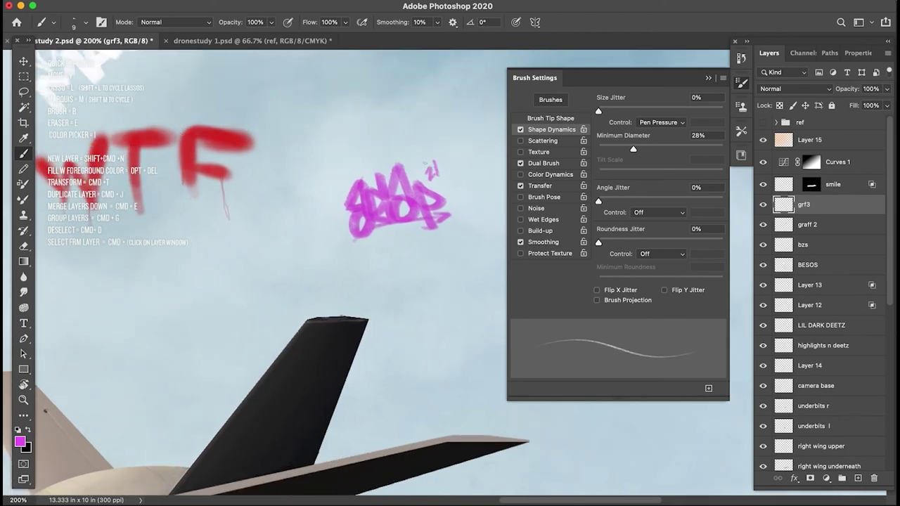
key("super+minus")
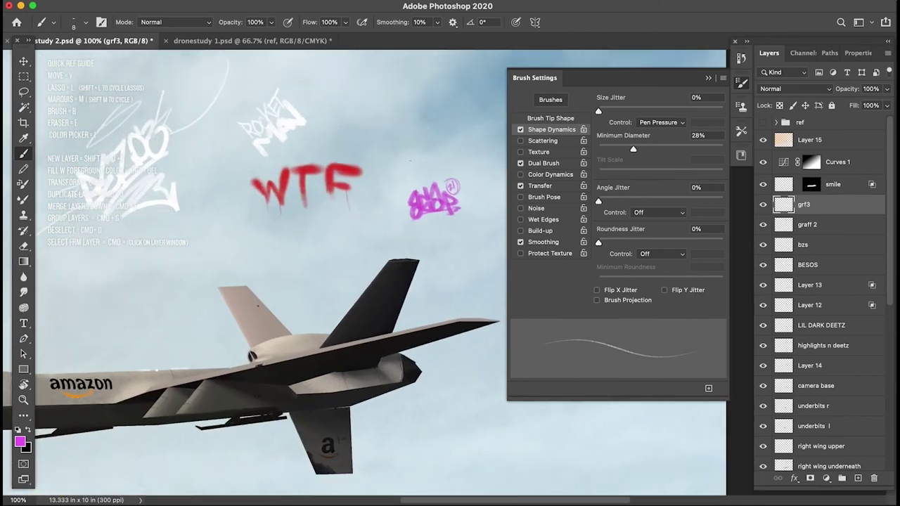
Step: Move the magenta tag onto the fuselage near the amazon logo and collapse the brush settings
key("v")
left_click_drag(433, 215, 284, 346)
mouse_move(262, 249)
left_mouse_down()
mouse_move(403, 188)
mouse_move(522, 170)
left_mouse_up()
left_click(534, 81)
left_click_drag(575, 211, 362, 267)
Step: Scale the magenta tag to about 64% and shift it toward the rear of the fuselage
key("super+t")
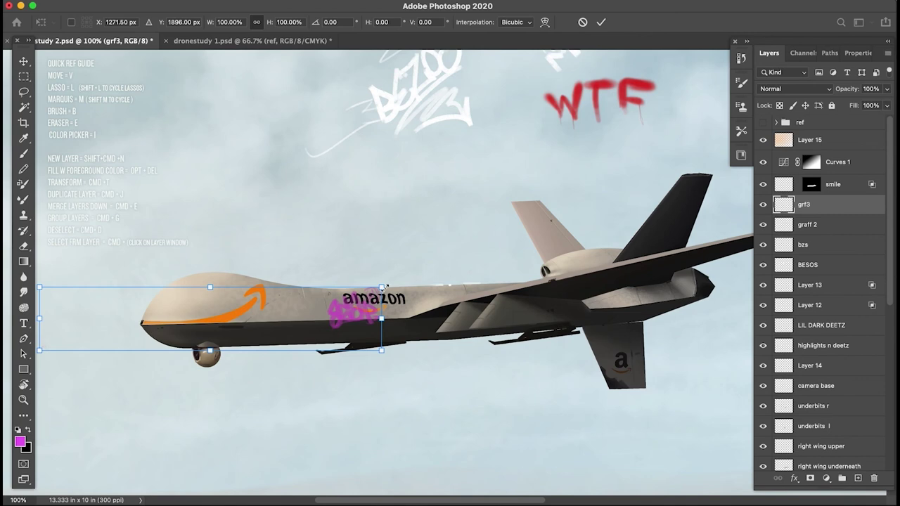
scroll(388, 203, "left", 5)
scroll(388, 203, "down", 2)
left_click_drag(148, 256, 269, 279)
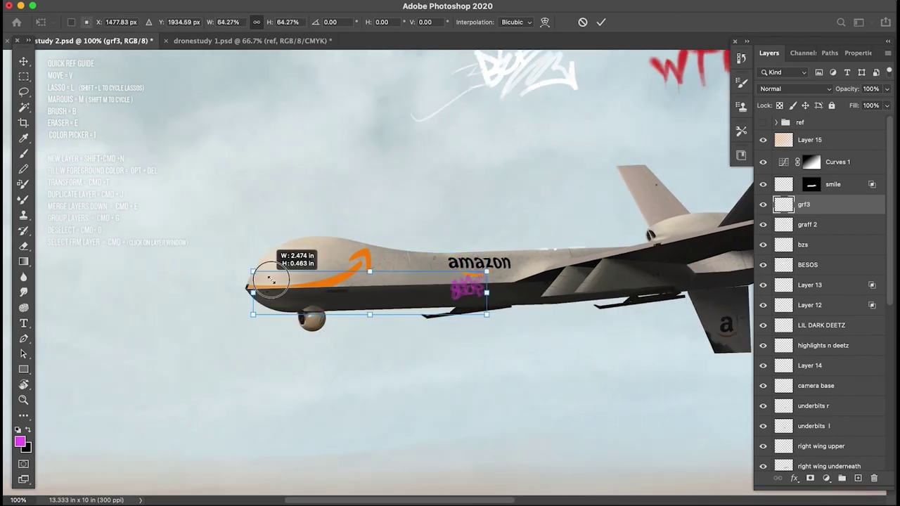
key("Return")
left_click_drag(468, 292, 505, 280)
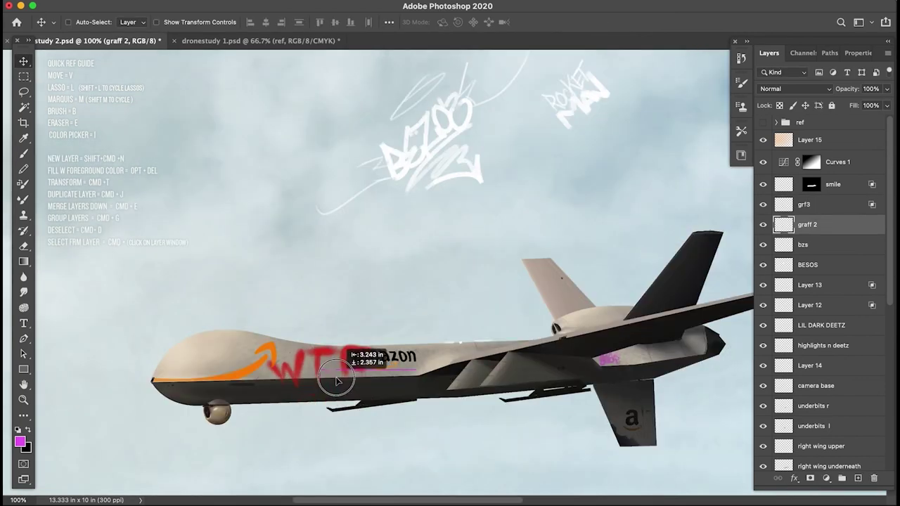
Step: Place the red WTF on the drone's nose, using a copy of graff 2 scaled to about 74%
left_click_drag(331, 367, 216, 371)
key("super+t")
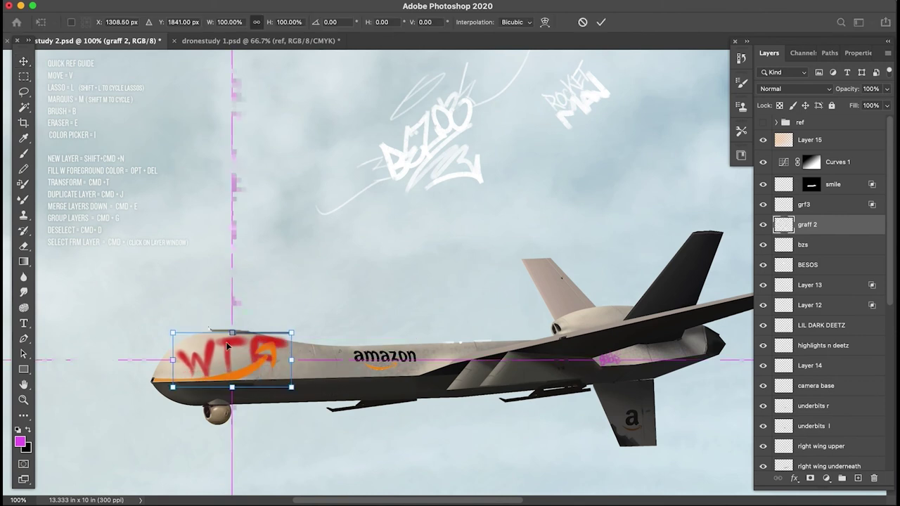
left_click_drag(291, 332, 287, 337)
key("Return")
left_click_drag(232, 364, 219, 353)
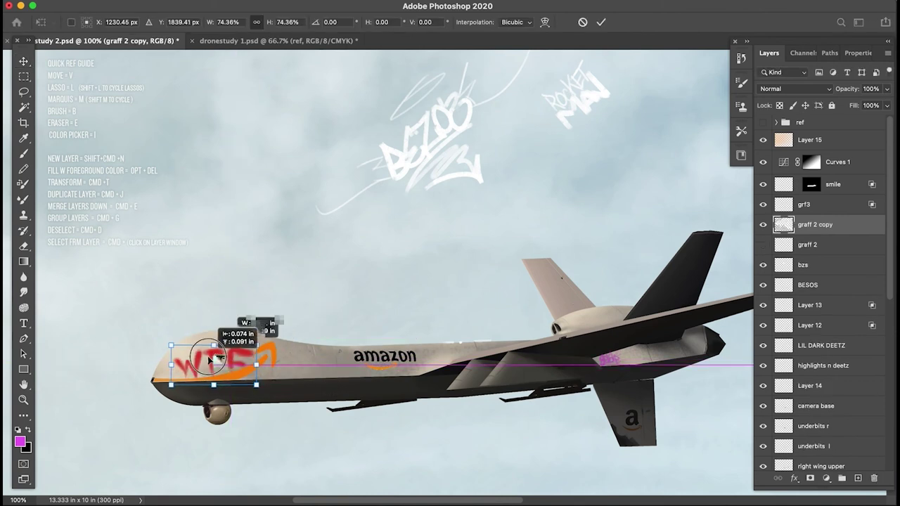
Step: Skew the WTF copy so it slants with the drone's nose
right_click(205, 362)
left_click(219, 410)
left_click_drag(208, 383, 197, 381)
Step: Warp the WTF copy so its edges and letters follow the curvature of the drone's nose
right_click(189, 348)
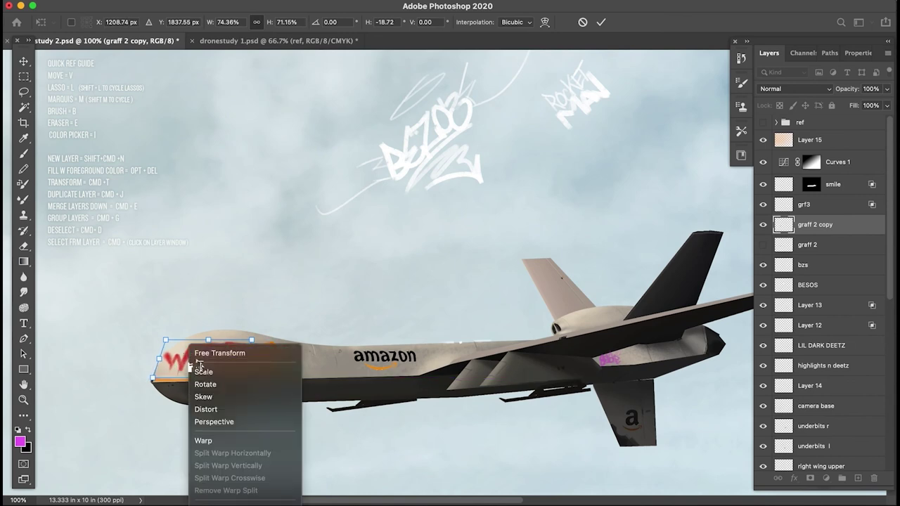
left_click(205, 442)
key("super+plus")
left_click_drag(169, 296, 432, 83)
left_click_drag(235, 180, 248, 173)
left_click_drag(238, 231, 225, 238)
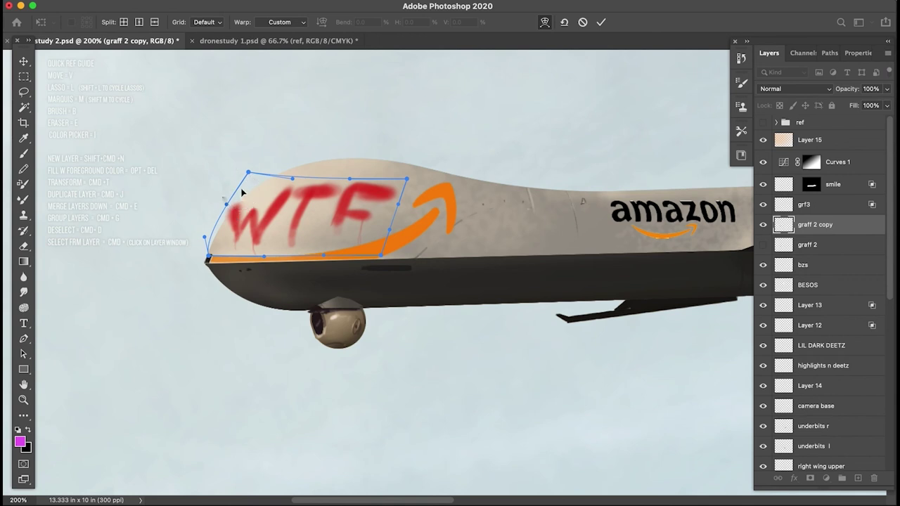
left_click_drag(225, 202, 232, 197)
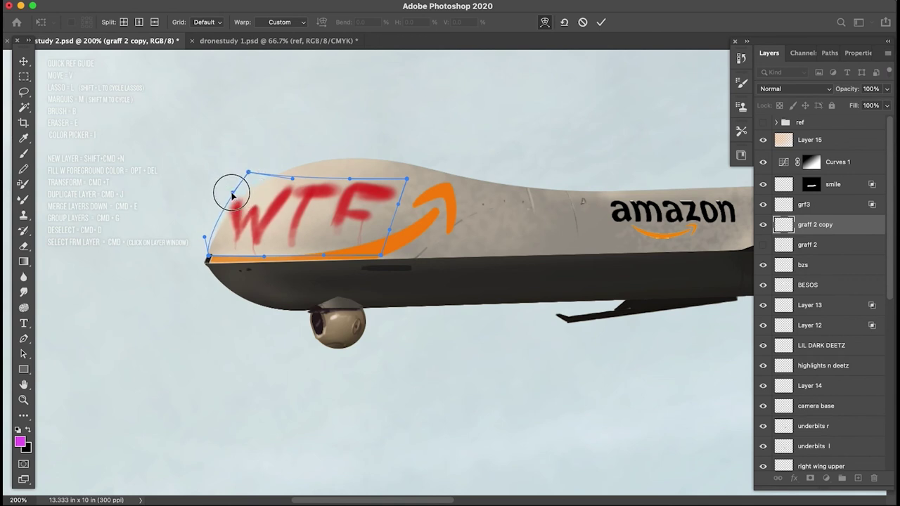
left_click_drag(285, 207, 282, 204)
left_click_drag(377, 202, 387, 204)
left_click_drag(297, 226, 298, 224)
left_click_drag(326, 187, 322, 181)
key("Return")
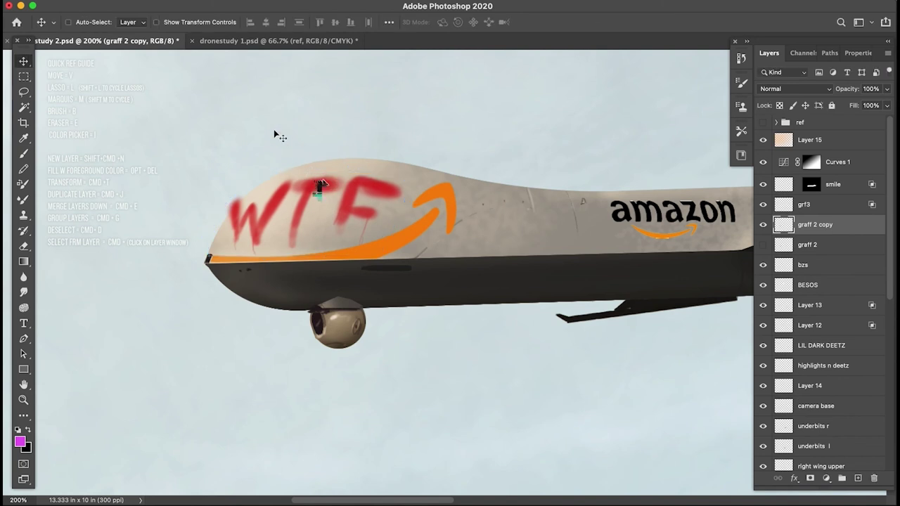
Step: Scale the warped WTF down so it fits in front of the orange smile arrow
key("super+t")
left_click_drag(412, 164, 360, 191)
key("Return")
key("super+0")
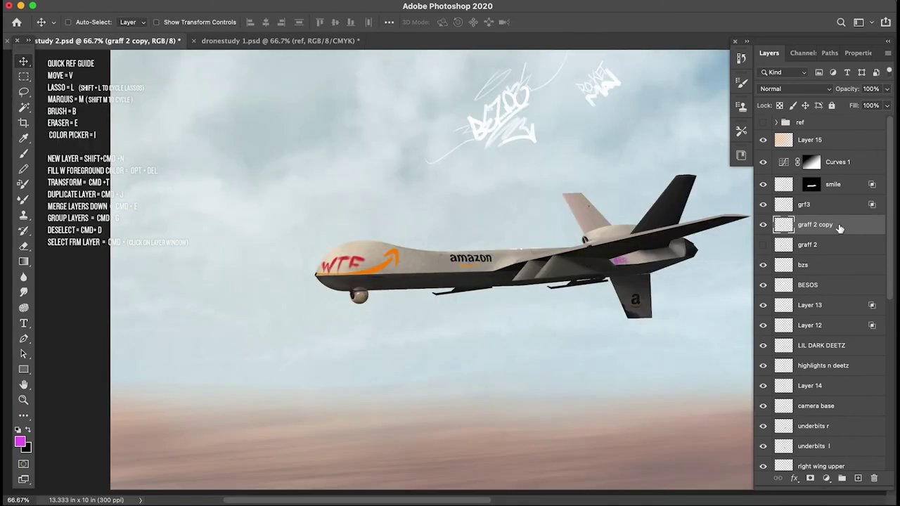
Step: Split the graff 2 copy layer's underlying Blend If sliders to 0/4 in the shadows and 207/255 in the highlights
double_click(843, 227)
left_click_drag(387, 91, 640, 101)
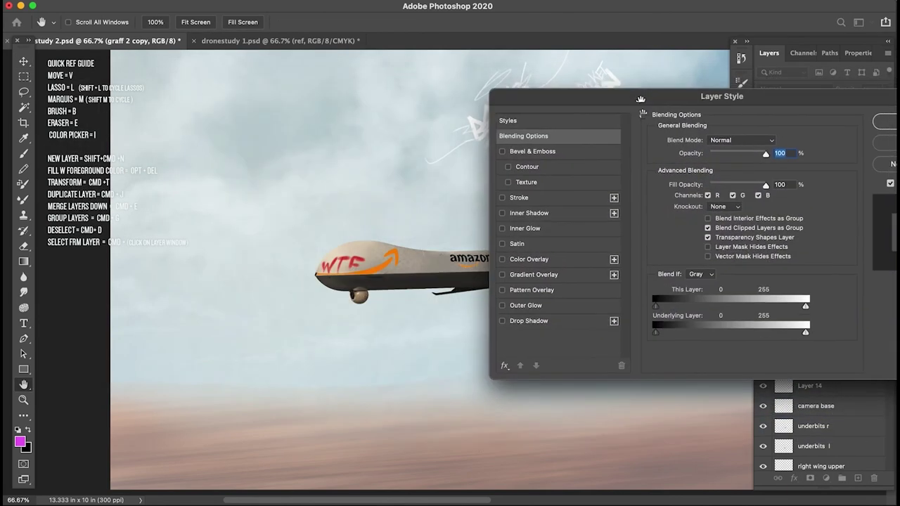
left_click_drag(805, 331, 775, 333)
left_click_drag(655, 332, 661, 335)
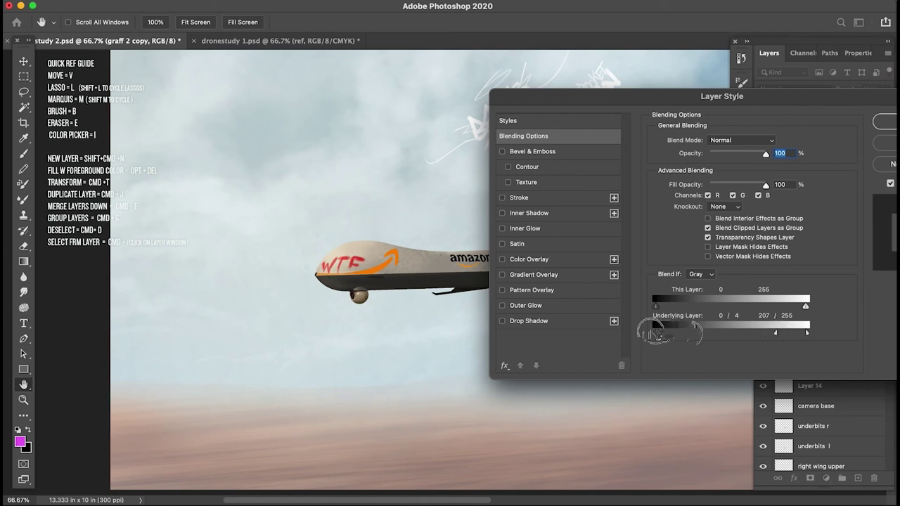
key("Return")
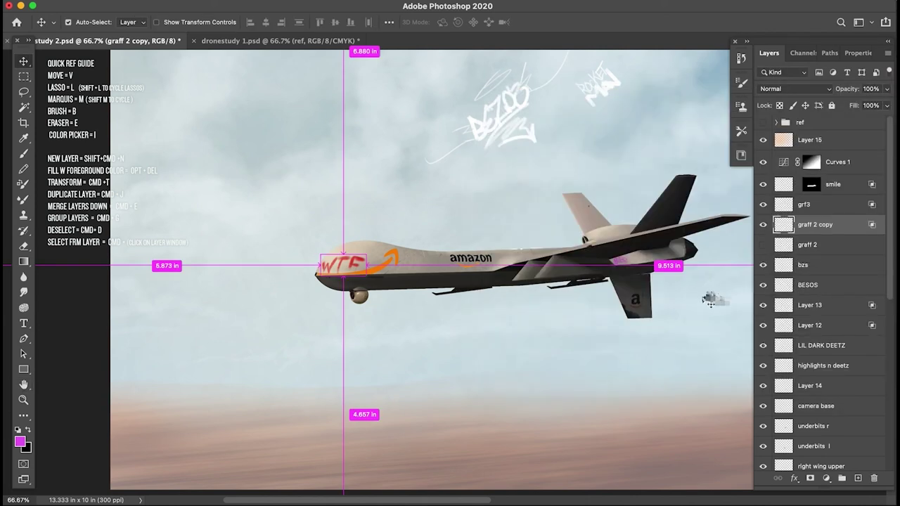
Step: Adjust the Levels of the WTF lettering on the graff 2 copy layer
key("super+l")
mouse_move(767, 317)
left_mouse_down()
mouse_move(788, 318)
mouse_move(780, 316)
left_mouse_up()
key("Return")
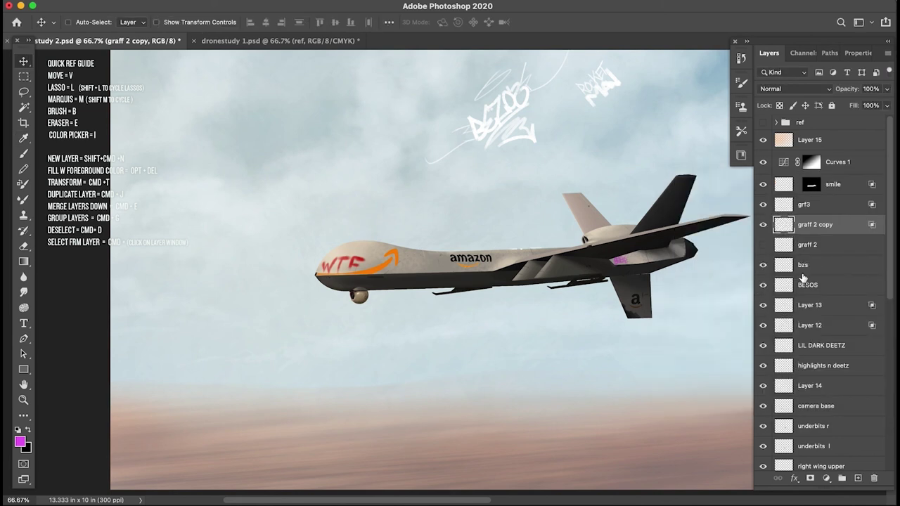
Step: Set the graff 2 copy layer's underlying Blend If highlights to 190/255
double_click(852, 233)
left_click_drag(806, 332, 766, 338)
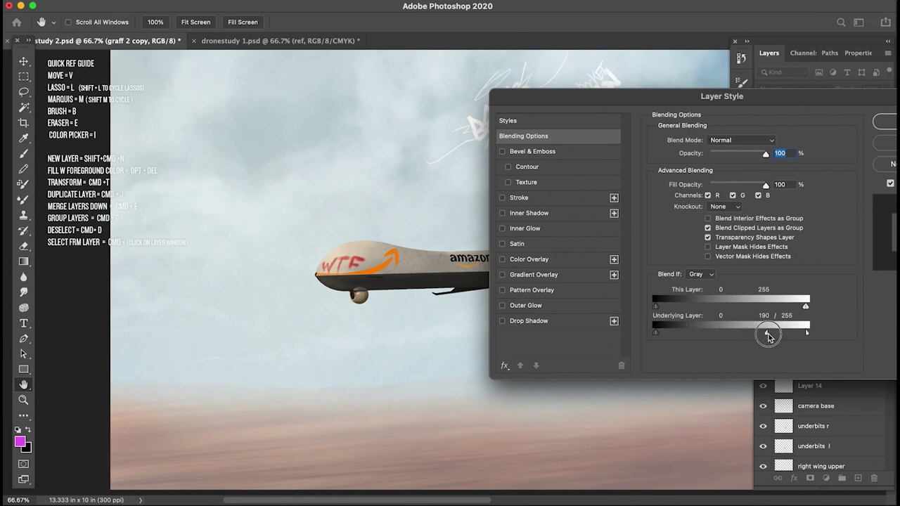
key("Return")
key("super+minus")
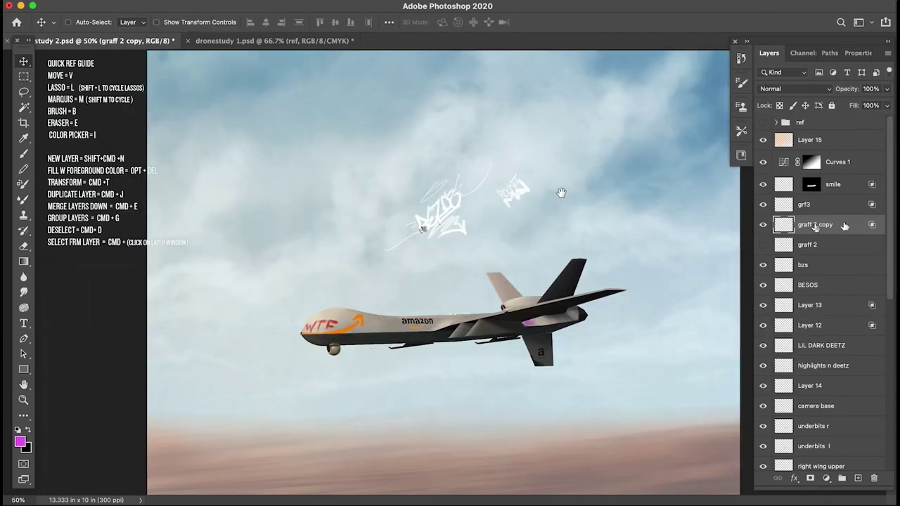
Step: Identify the bzs layer by toggling its visibility and rotate its ROCKET MAN tag clockwise until it reads roughly level
left_click(763, 266)
left_click(762, 267)
left_click(807, 268)
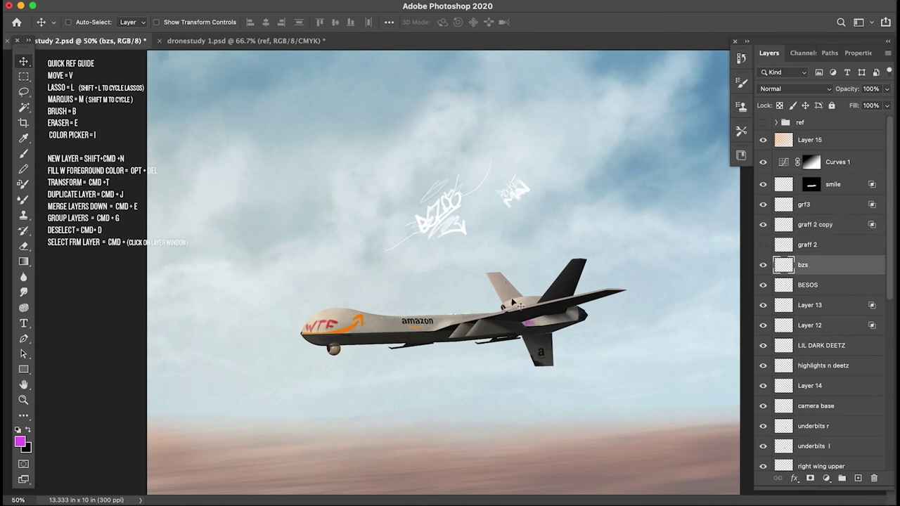
key("super+t")
left_click_drag(452, 227, 438, 185)
key("Return")
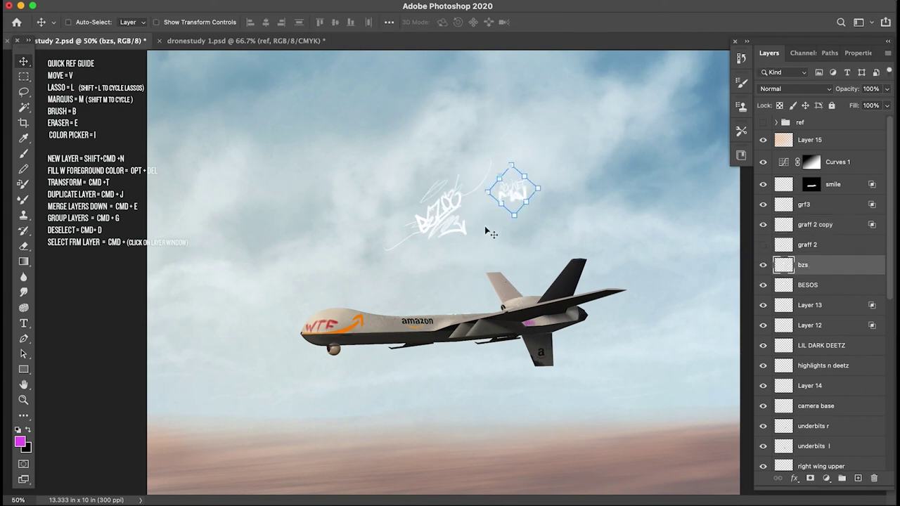
Step: Move the ROCKET MAN tag near the drone's tail fins and touch up its lettering with brush strokes in its sampled white
key("super+plus")
left_click_drag(538, 168, 534, 297)
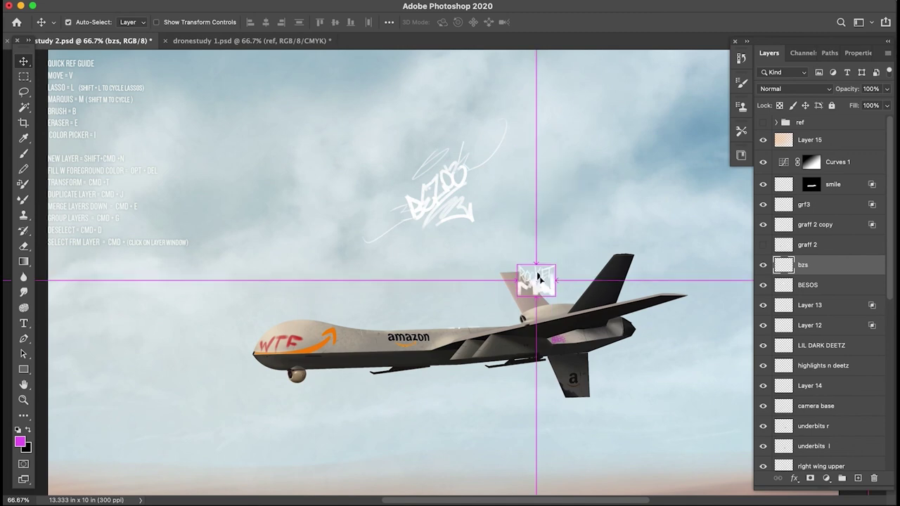
key("super+plus")
key("super+plus")
left_click_drag(623, 260, 384, 160)
left_click_drag(506, 245, 539, 172)
key("i")
left_click(581, 176)
key("b")
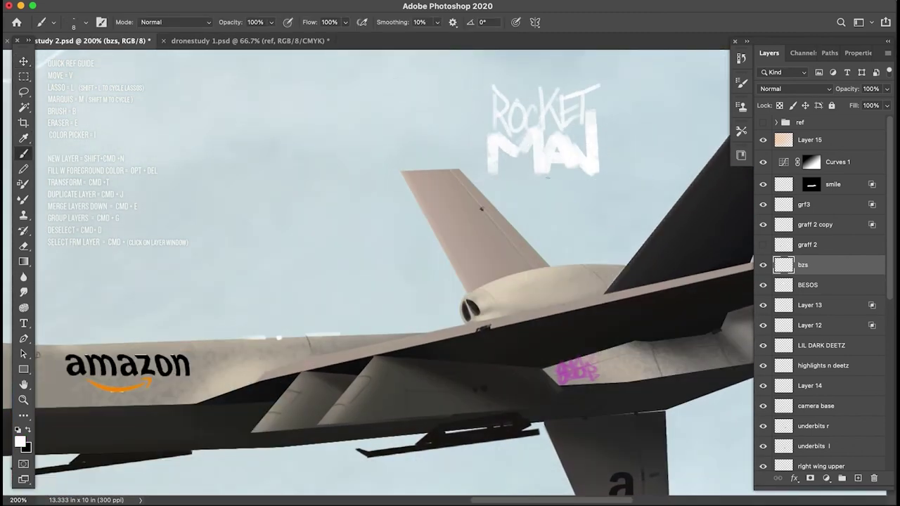
left_click_drag(591, 174, 593, 195)
Step: Scale the ROCKET MAN tag down onto the rear fuselage beside the magenta tag and blend it at 77% opacity with underlying Blend If
key("super+minus")
key("super+t")
left_click_drag(465, 179, 524, 346)
key("Return")
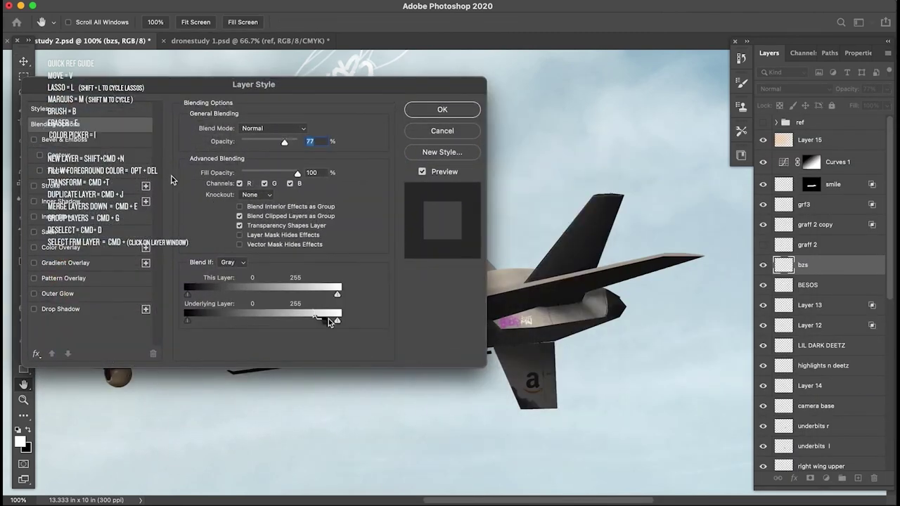
mouse_move(288, 323)
left_mouse_down()
mouse_move(267, 322)
mouse_move(287, 323)
left_mouse_up()
left_click(443, 110)
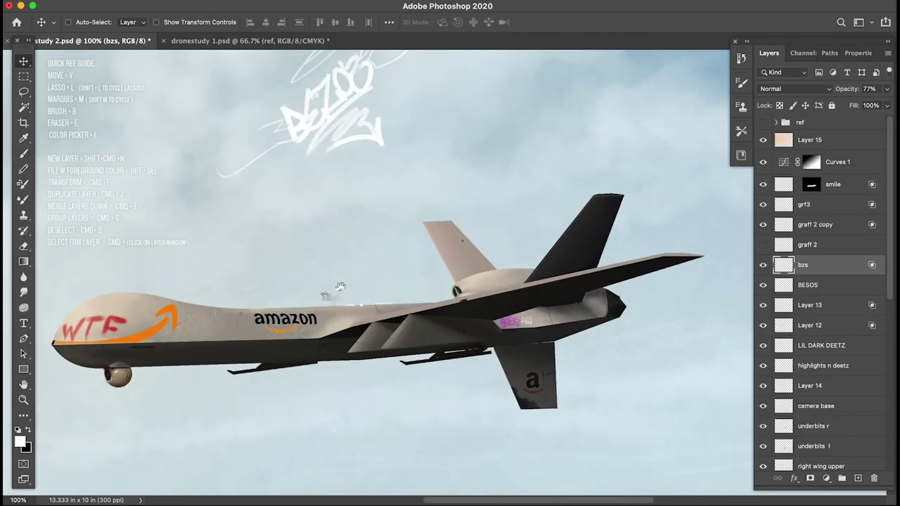
Step: Identify the BESOS layer by toggling its visibility, then scale its tag down and place it on the dark tail fin
left_click(763, 286)
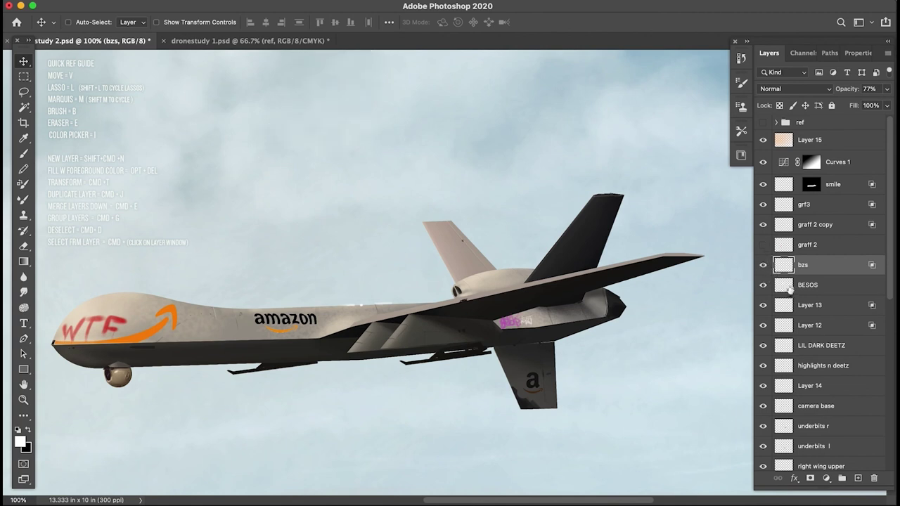
left_click(763, 286)
left_click(786, 286)
key("super+t")
left_click_drag(311, 112, 389, 200)
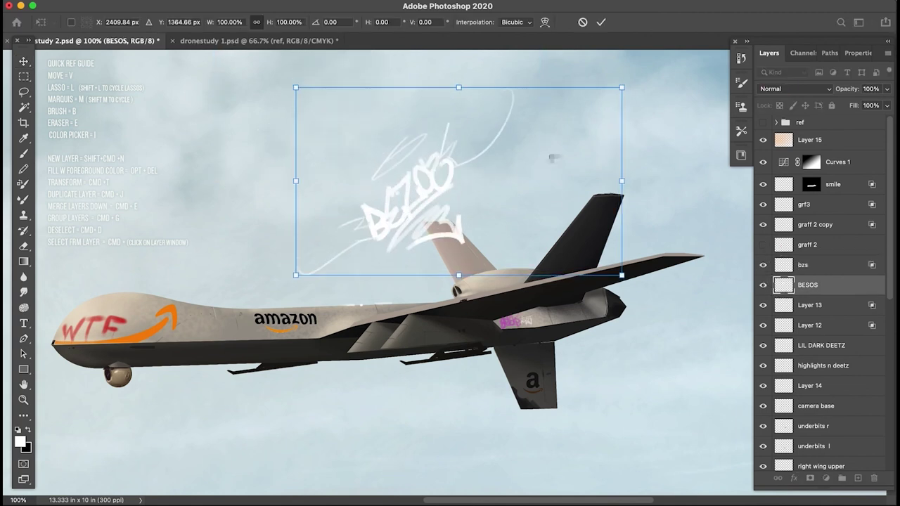
left_click_drag(622, 86, 467, 197)
key("Return")
left_click_drag(360, 247, 517, 314)
left_click_drag(524, 282, 591, 226)
Step: Split the BESOS layer's underlying Blend If shadows to 0/94, shift the tag on the fin and set its opacity to 30%
double_click(829, 285)
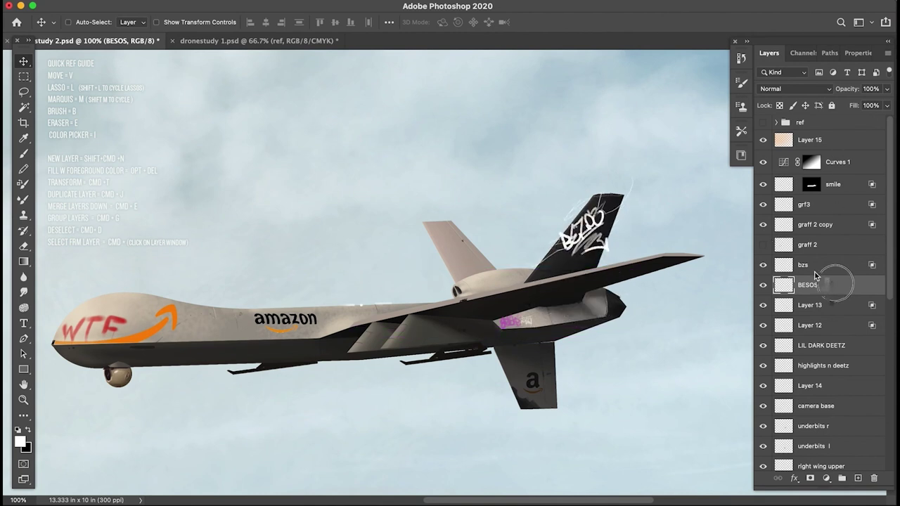
left_click_drag(195, 327, 242, 324)
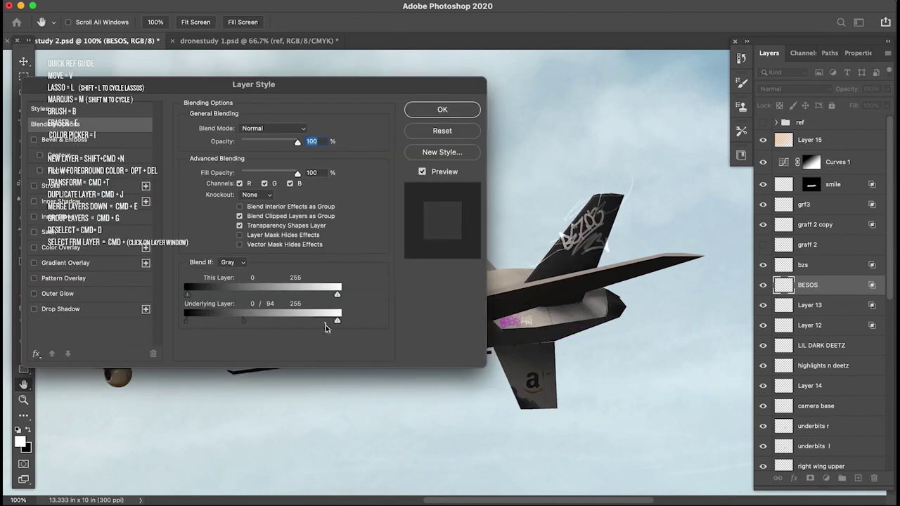
key("Return")
left_click_drag(572, 241, 570, 257)
left_click_drag(850, 93, 843, 91)
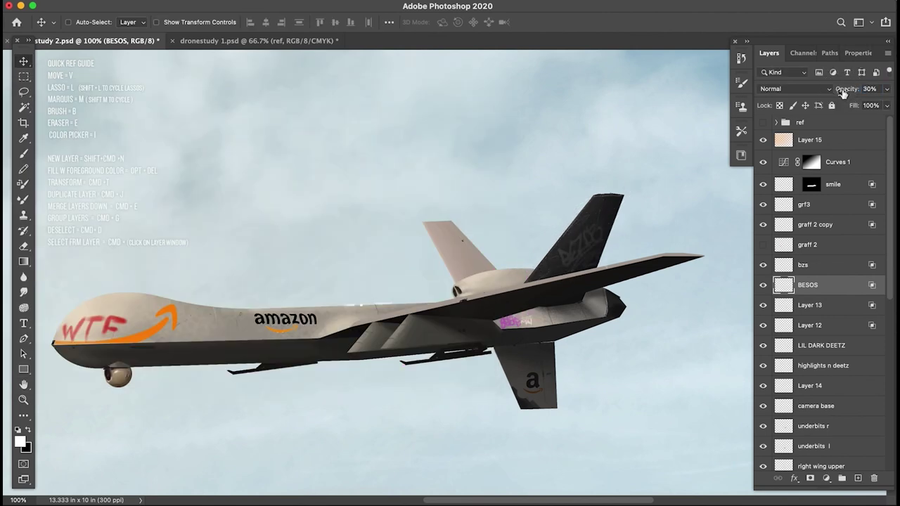
Step: Move the BESOS layer's tag from the tail fin to the rear fuselage, resize it to fit and set its opacity to 74%
key("super+minus")
left_click(516, 262)
left_click_drag(517, 264, 544, 269)
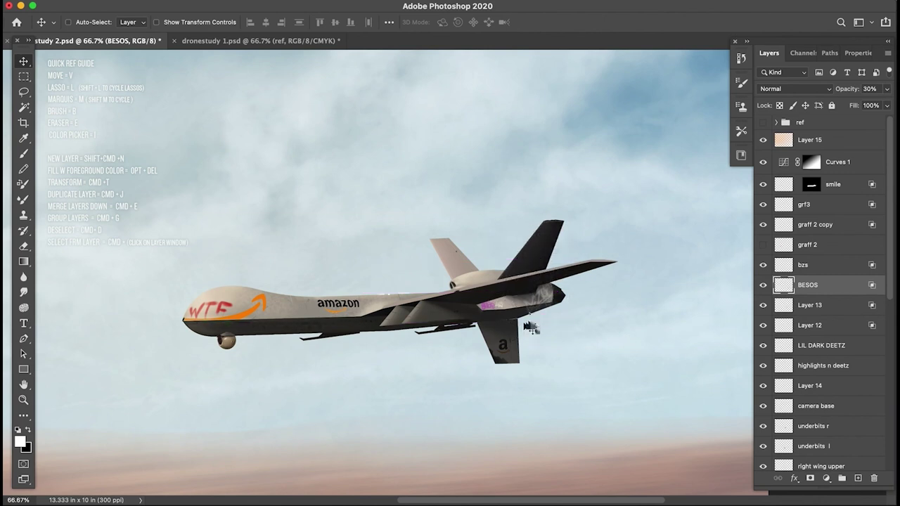
left_click_drag(532, 327, 281, 307)
left_click_drag(846, 88, 874, 90)
key("super+t")
key("Return")
left_click_drag(293, 310, 517, 291)
key("super+t")
key("Return")
key("Return")
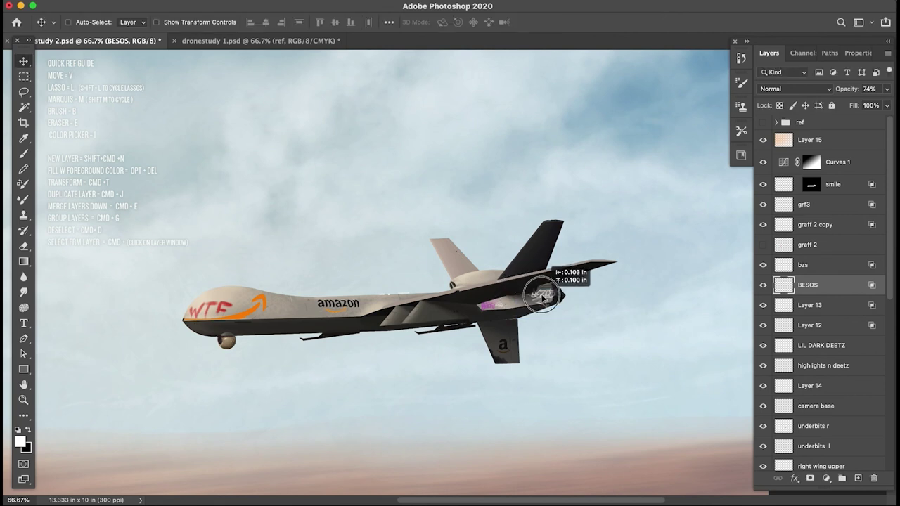
Step: Readjust the BESOS layer's underlying Blend If range and nudge the tag into place on the rear fuselage
double_click(838, 285)
left_click_drag(243, 321, 299, 326)
key("Return")
mouse_move(541, 285)
left_mouse_down()
mouse_move(544, 293)
mouse_move(535, 292)
left_mouse_up()
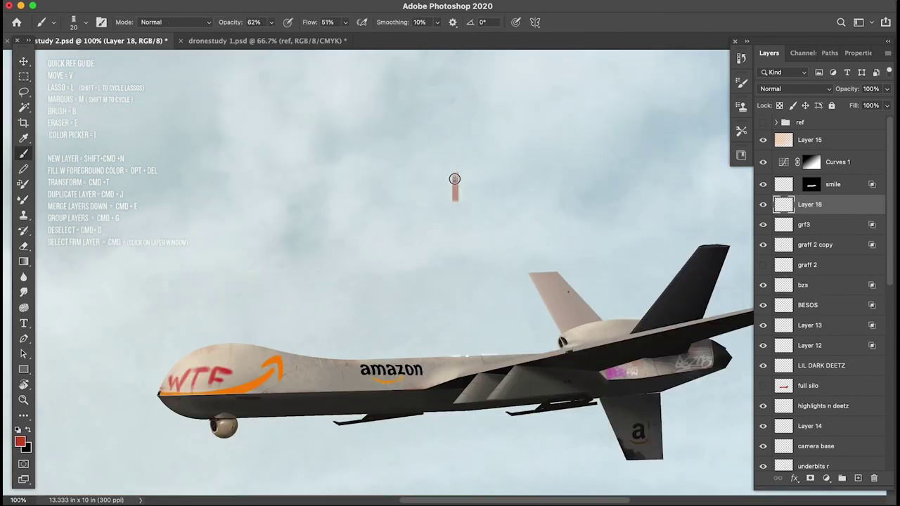
Step: Hand-letter B3Z05 in red above the drone on Layer 18 and invert its colour to blue
mouse_move(237, 27)
left_mouse_down()
mouse_move(309, 38)
mouse_move(415, 94)
left_mouse_up()
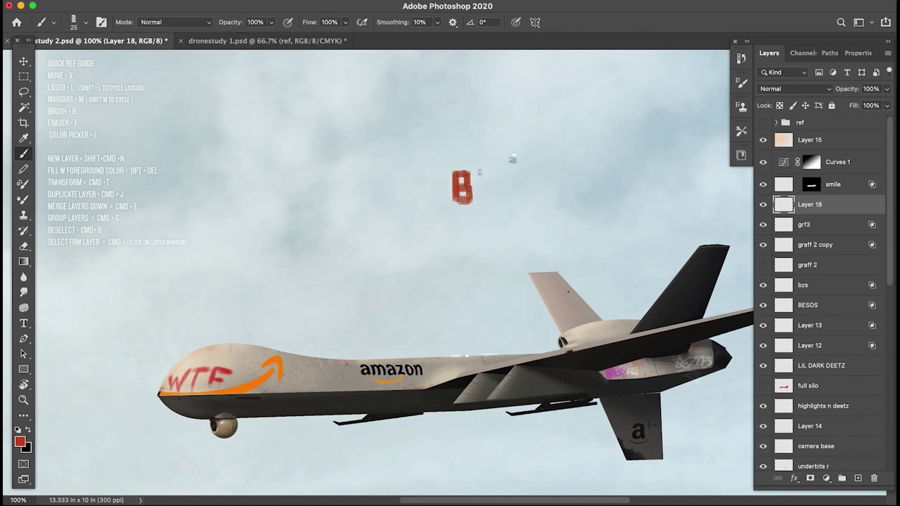
mouse_move(481, 174)
left_mouse_down()
mouse_move(474, 183)
mouse_move(484, 201)
mouse_move(474, 204)
mouse_move(511, 202)
left_mouse_up()
mouse_move(523, 171)
left_mouse_down()
mouse_move(515, 198)
mouse_move(533, 172)
mouse_move(534, 200)
mouse_move(551, 174)
left_mouse_up()
key("super+i")
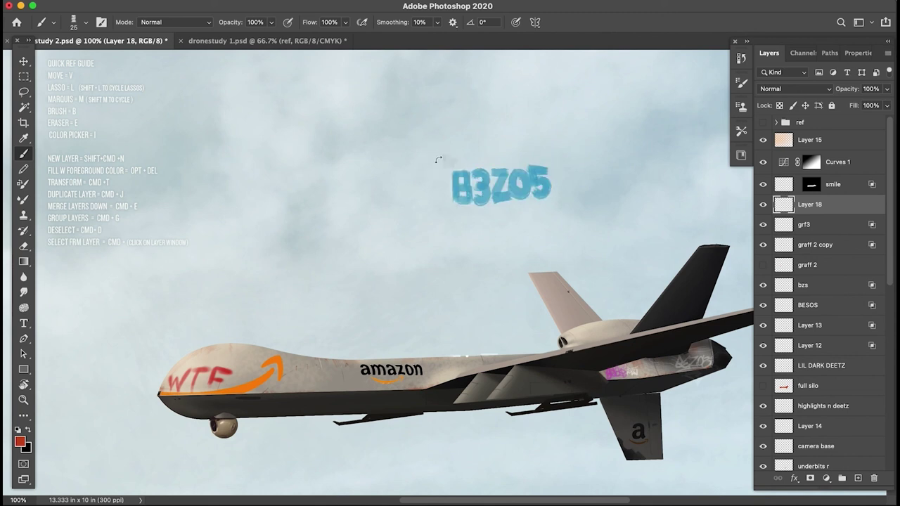
Step: Scale the blue B3Z05 tag down and fit it between the other tags on the rear fuselage
key("super+t")
left_click_drag(450, 162, 301, 376)
key("Return")
key("v")
key("super+t")
key("Return")
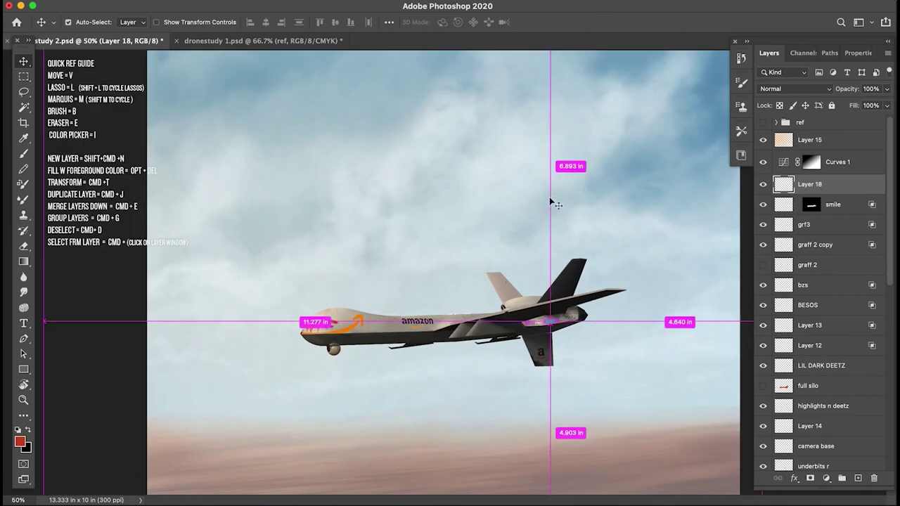
Step: Add a B3Z05 text layer above the drone and set it in a Knockout font
key("super+equal")
key("t")
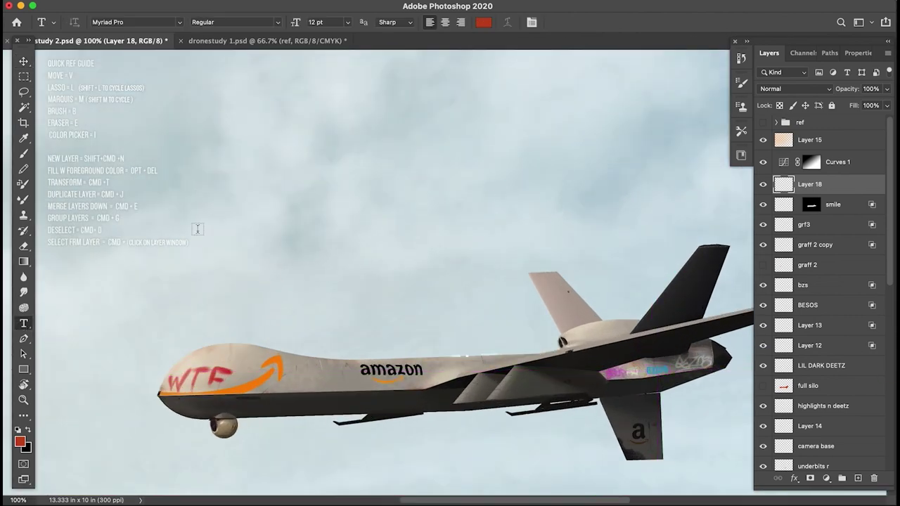
left_click(284, 209)
type("B3Z05")
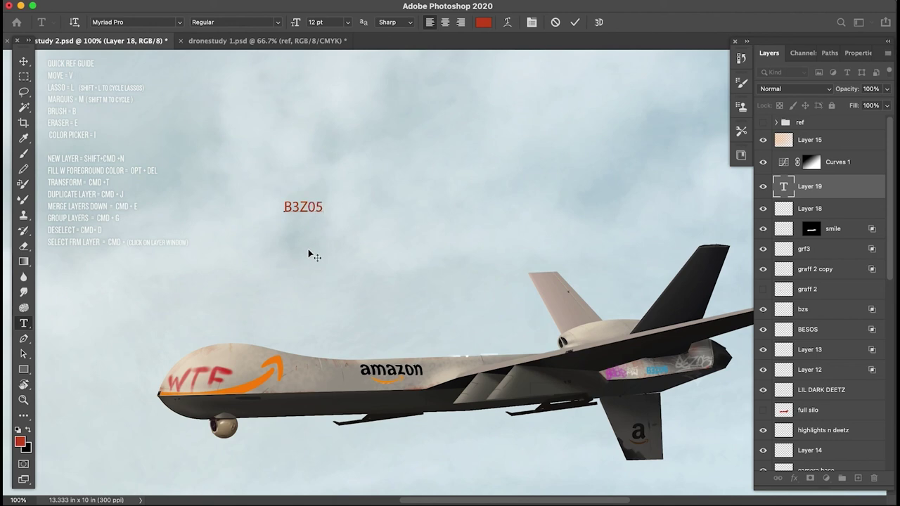
double_click(310, 205)
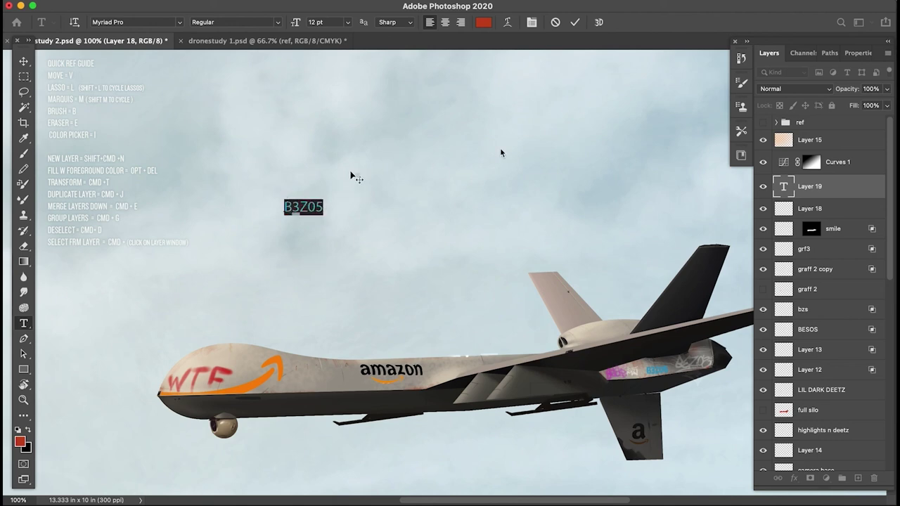
left_click_drag(138, 24, 72, 33)
type("knockout")
left_click(163, 83)
key("super+Return")
Step: Move the B3Z05 text onto the rear engine cowling and recolour it white
key("v")
left_click_drag(293, 210, 608, 334)
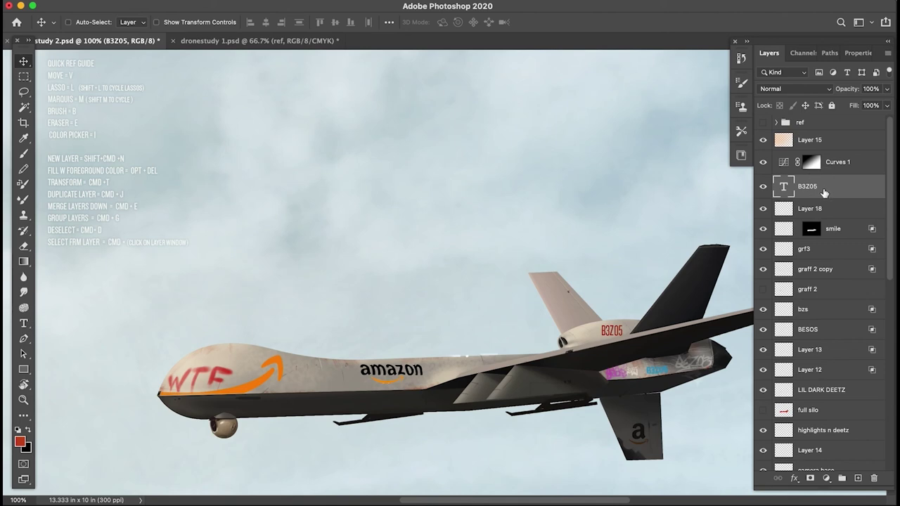
double_click(785, 189)
left_click(485, 22)
left_click(588, 164)
key("Return")
left_click(23, 64)
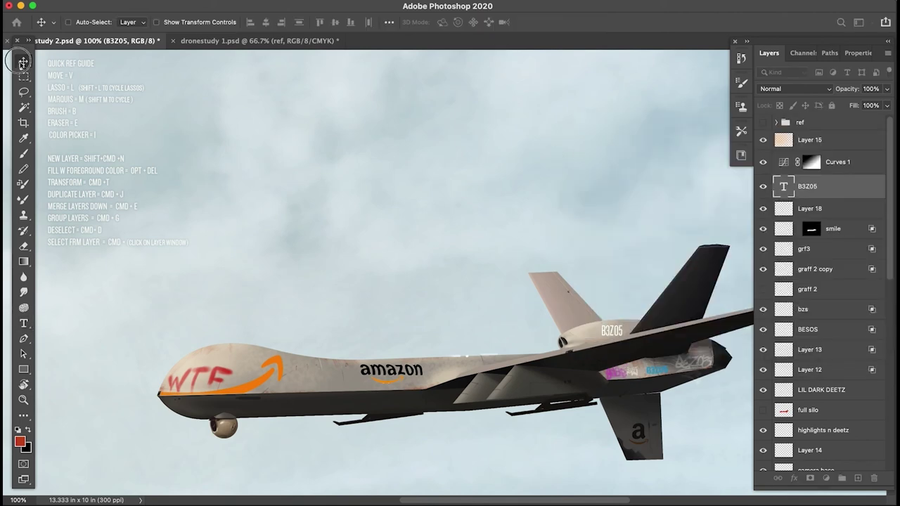
Step: Enlarge the B3Z05 text to about 108% and rasterize its layer
key("super+t")
left_click_drag(624, 323, 710, 255)
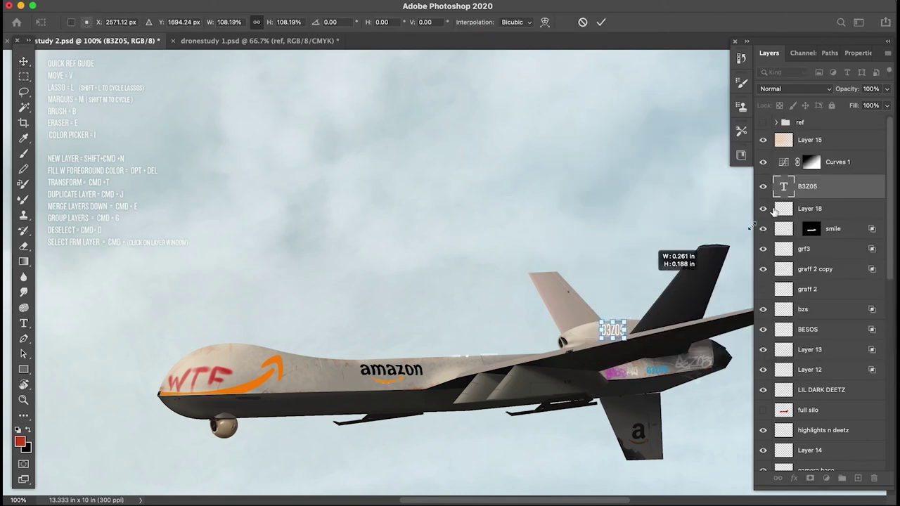
key("Return")
right_click(836, 186)
left_click(853, 190)
Step: Distort and warp the rasterized B3Z05 lettering so it follows the curve of the rear engine cowling
key("super+plus")
key("super+plus")
left_click_drag(710, 436, 488, 315)
key("super+t")
right_click(551, 221)
left_click(567, 286)
left_click_drag(555, 248, 564, 247)
mouse_move(558, 225)
left_mouse_down()
mouse_move(513, 229)
mouse_move(554, 222)
mouse_move(546, 235)
left_mouse_up()
left_click_drag(518, 254, 523, 254)
left_click_drag(510, 223, 506, 221)
left_click_drag(548, 238, 707, 259)
right_click(519, 228)
left_click(541, 317)
key("Return")
Step: Split the B3Z05 layer's underlying Blend If sliders to 0/80 in the shadows and 206/253 in the highlights
key("super+minus")
key("super+minus")
key("super+minus")
double_click(840, 188)
left_click_drag(334, 72, 289, 67)
mouse_move(294, 303)
left_mouse_down()
mouse_move(246, 303)
mouse_move(292, 303)
left_mouse_up()
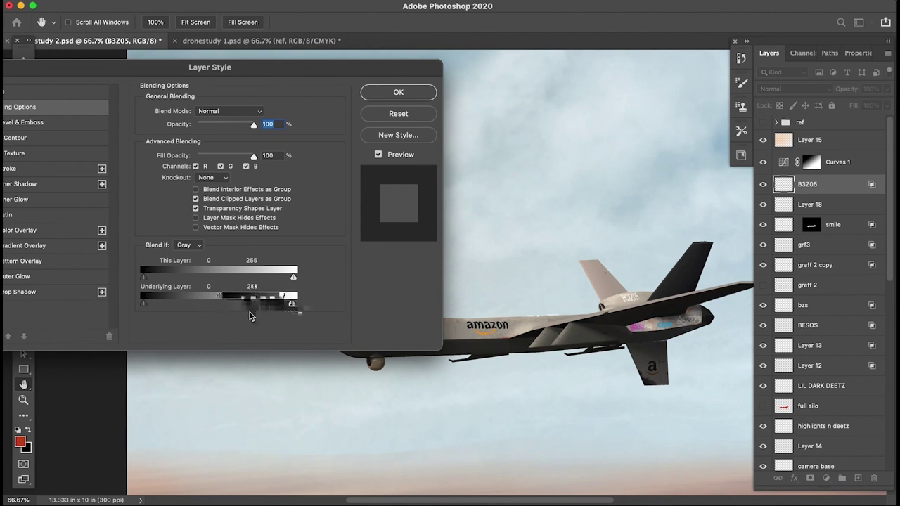
left_click_drag(147, 308, 191, 305)
left_click_drag(292, 303, 268, 312)
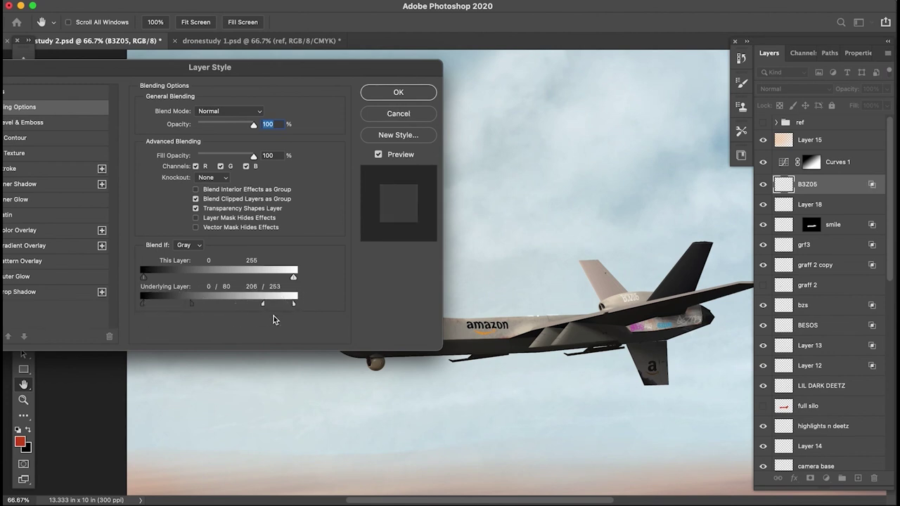
key("Return")
Step: Adjust the B3Z05 lettering's fit on the engine cowling with a free transform
key("super+t")
left_click_drag(639, 289, 637, 301)
key("Return")
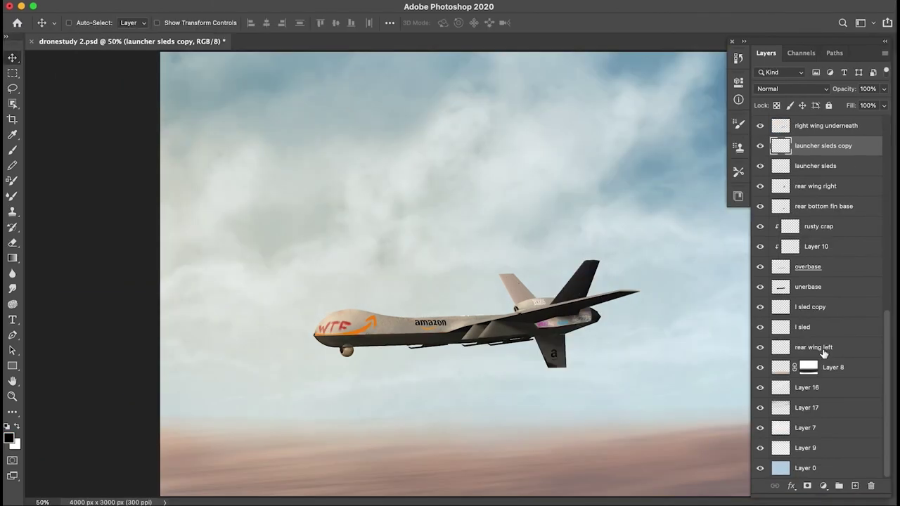
Step: Group all the drone layers from rear wing left up to B3Z05
left_click(876, 346)
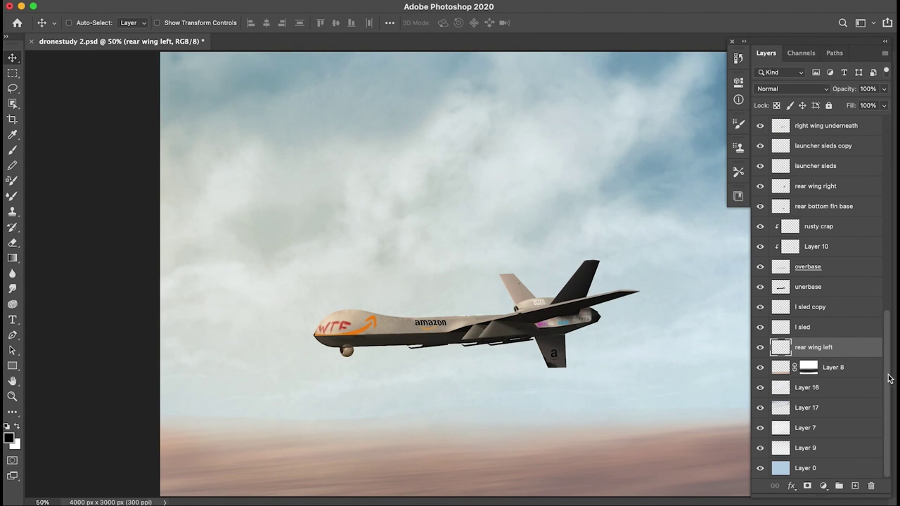
scroll(872, 317, "up", 10)
left_click(818, 190, "shift")
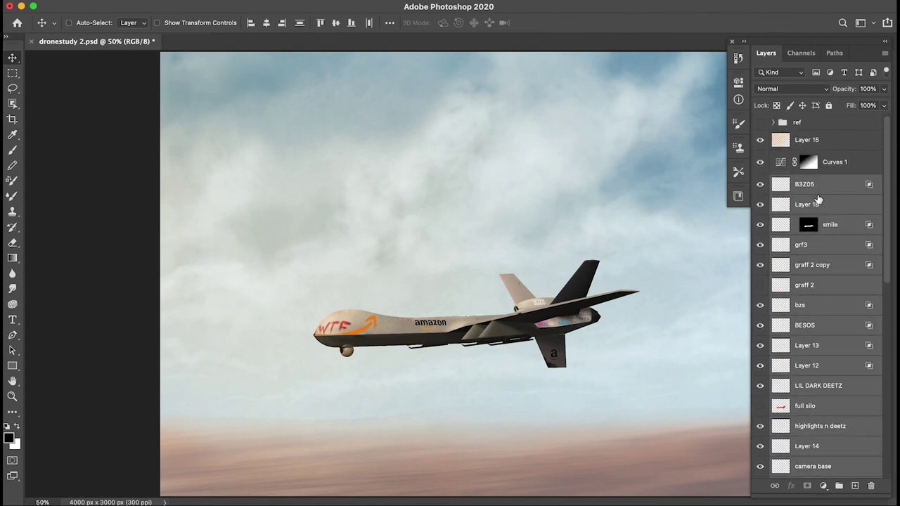
key("super+g")
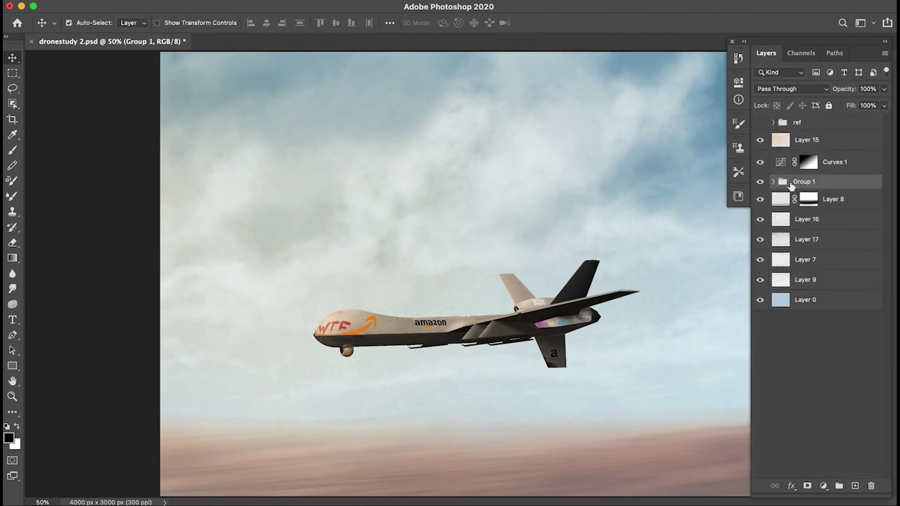
Step: Duplicate the drone group, merge the copy into one layer, hide the original group and duplicate the merged layer
key("super+j")
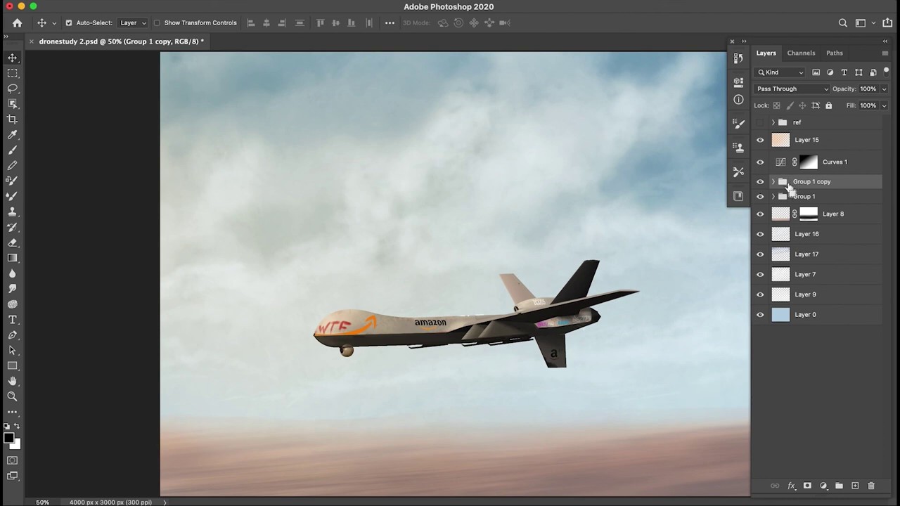
key("super+e")
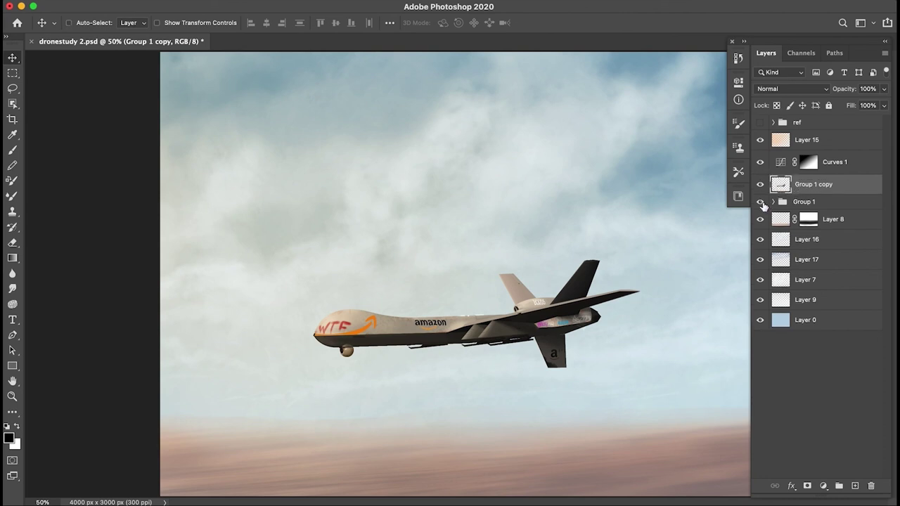
key("super+j")
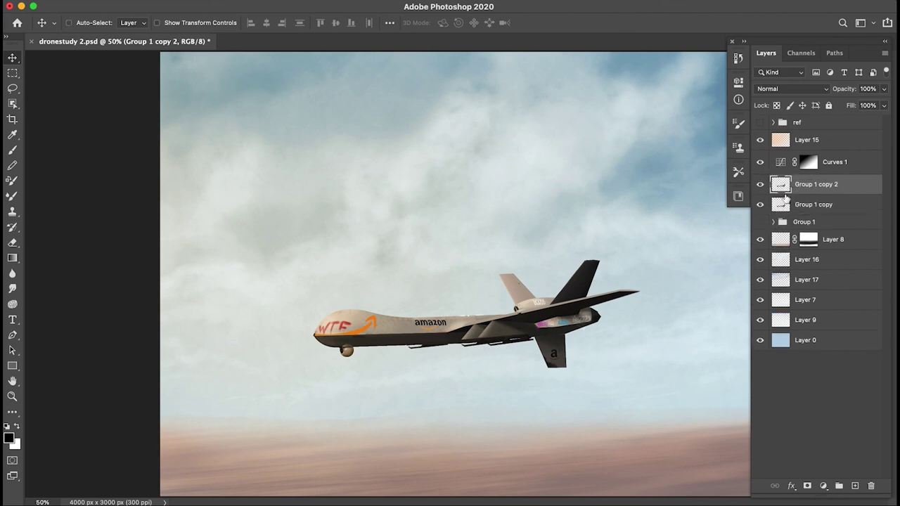
Step: Apply a Motion Blur to the Group 1 copy layer with an angle of 0° and a distance of 37 pixels
left_click(785, 205)
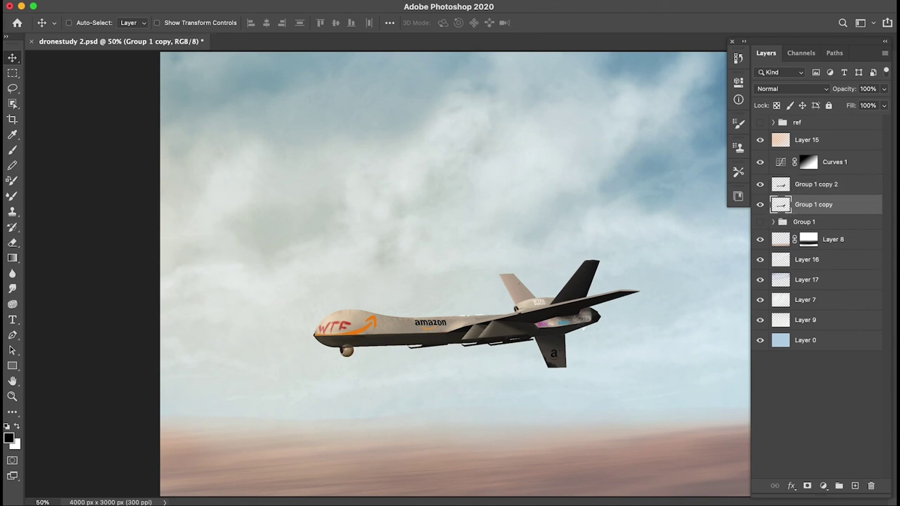
left_click(187, 1)
mouse_move(201, 72)
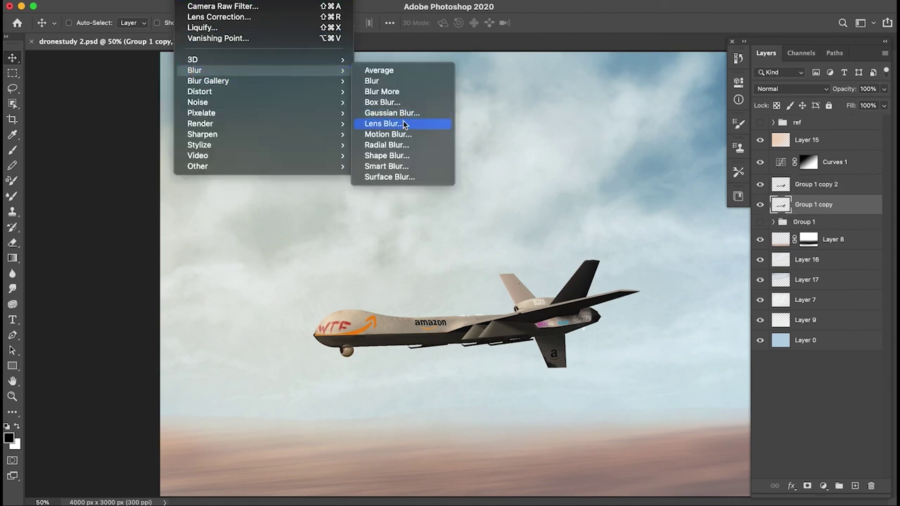
left_click(387, 134)
key("super+plus")
key("super+plus")
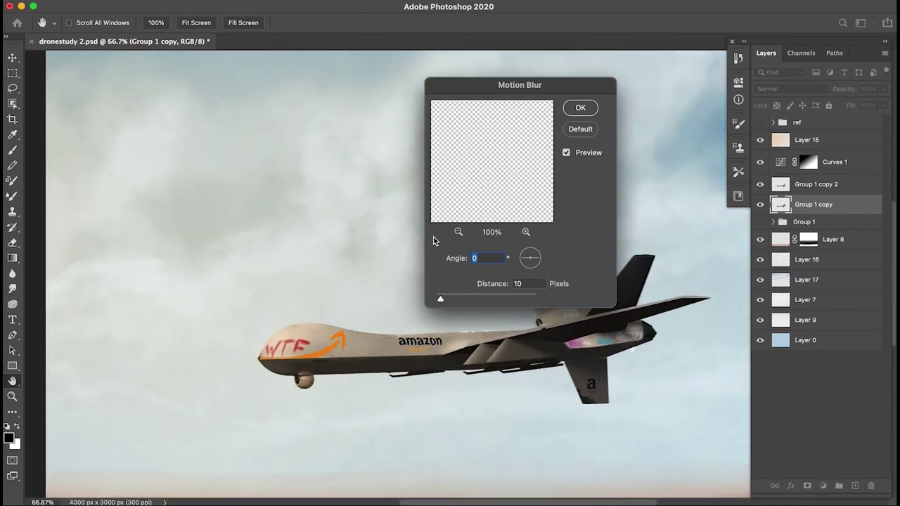
left_click_drag(443, 298, 453, 298)
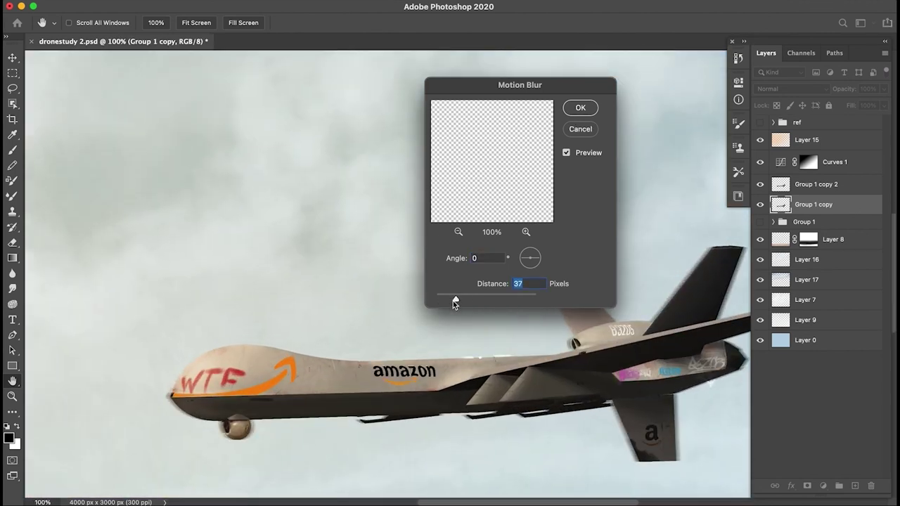
key("Return")
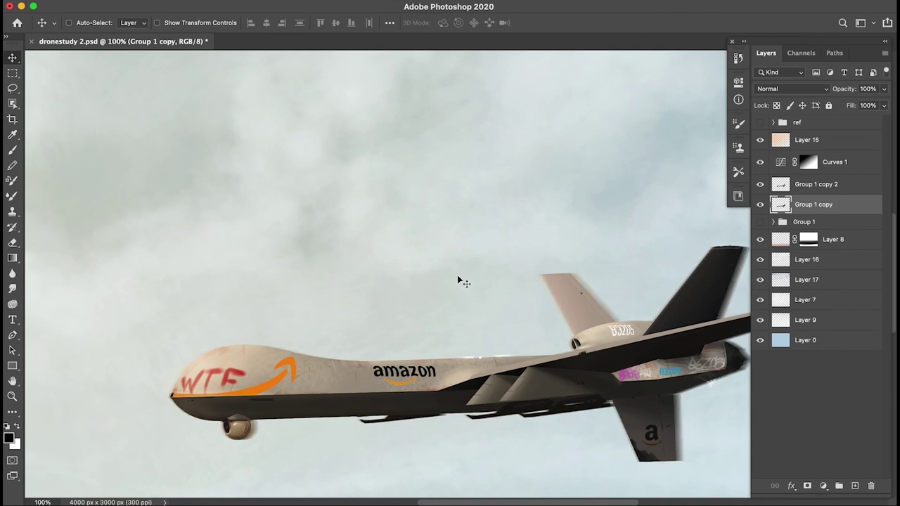
Step: Lower the Group 1 copy layer's opacity to 32% and set up a 200 px Soft Round eraser for its motion blur
key("super+minus")
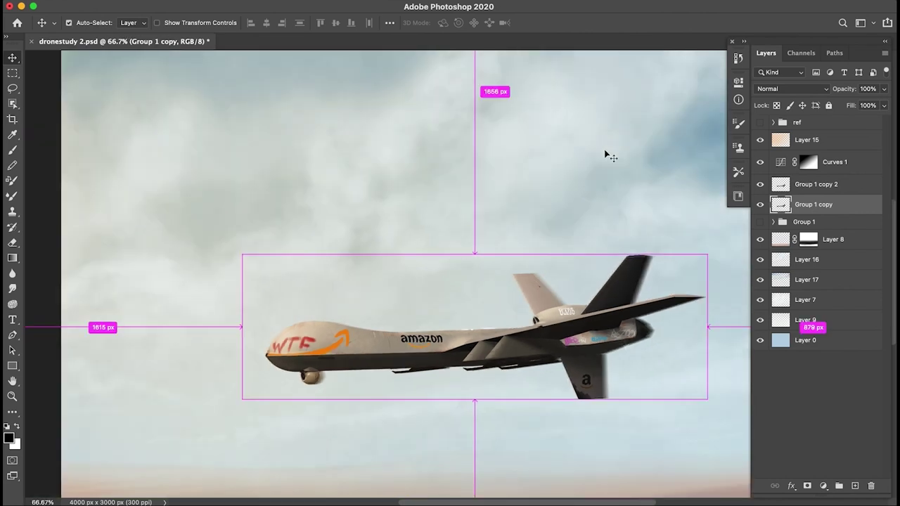
left_click_drag(845, 87, 833, 94)
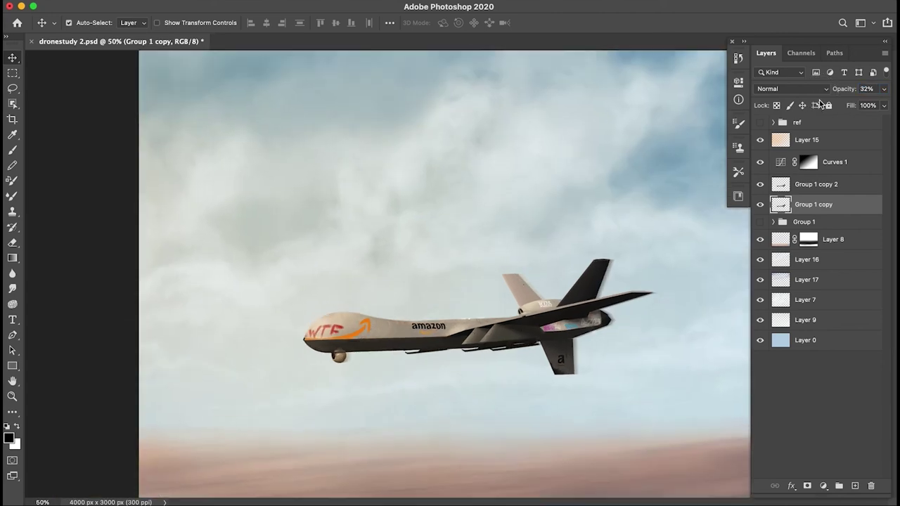
key("e")
right_click(352, 133)
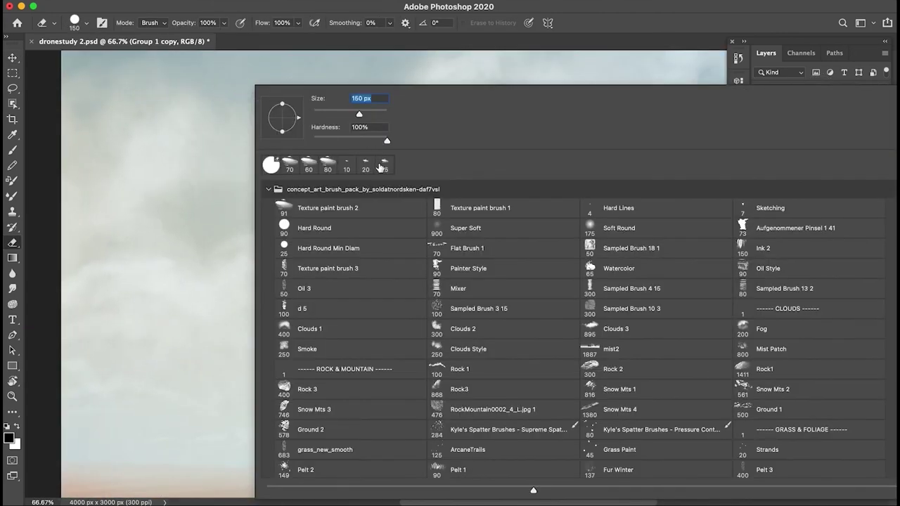
left_click(597, 228)
key("Return")
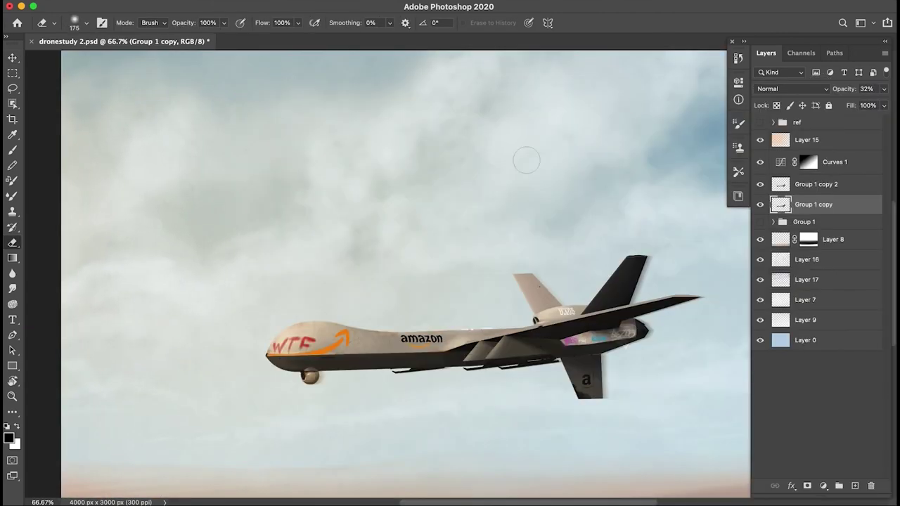
key("bracketright")
key("bracketleft")
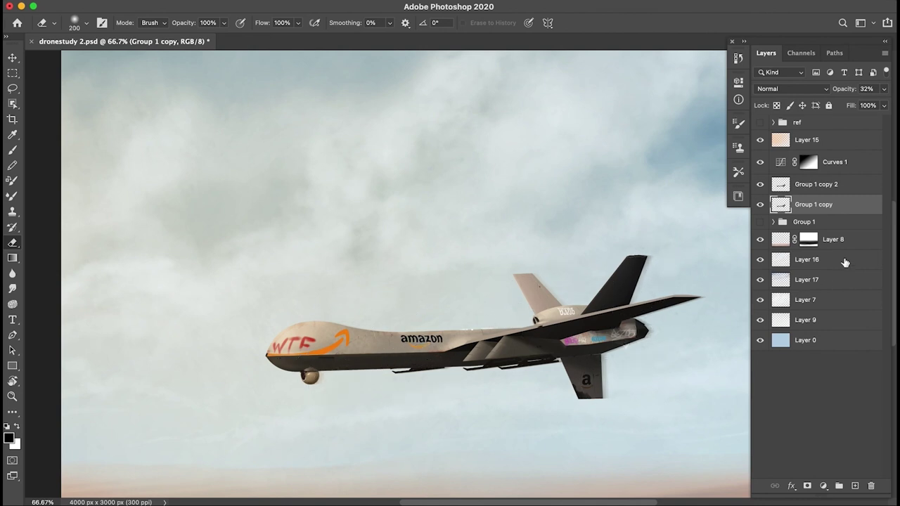
Step: Smudge the edges of the rear tail fins on the Group 1 copy 2 layer with the Mixer brush at size 40
left_click(783, 187)
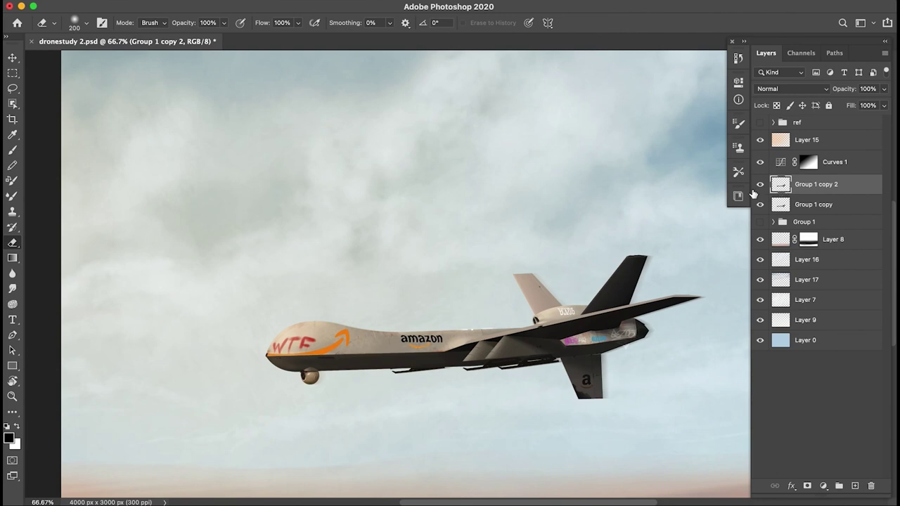
left_click(13, 288)
right_click(409, 251)
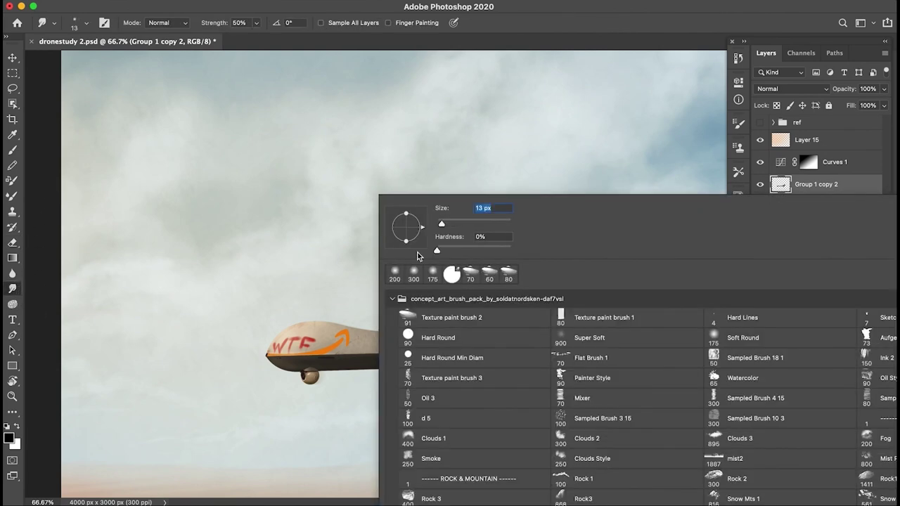
left_click(573, 401)
left_click(493, 142)
key("super+plus")
left_click_drag(638, 233, 429, 297)
key("bracketleft")
key("bracketleft")
key("bracketleft")
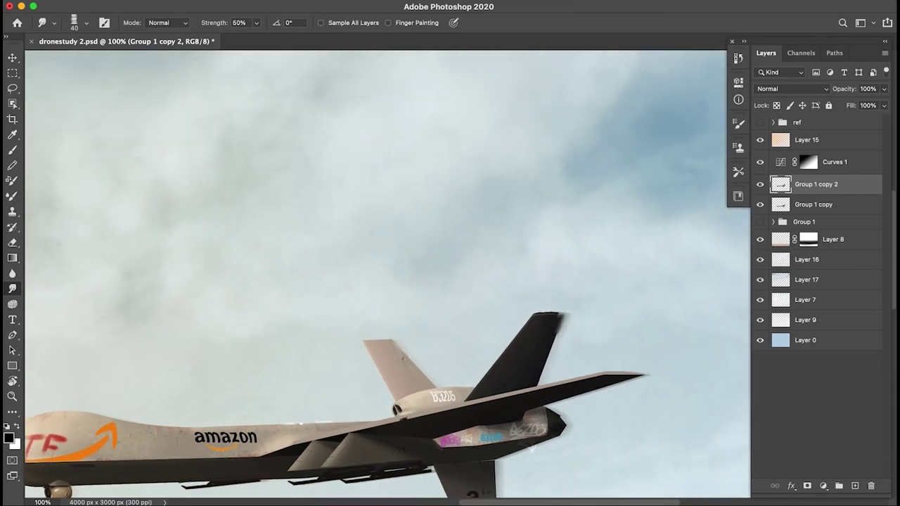
Step: Smudge the drone's nose, the camera ball and the end of the lower tail fin at 43% strength
left_click_drag(391, 338, 502, 275)
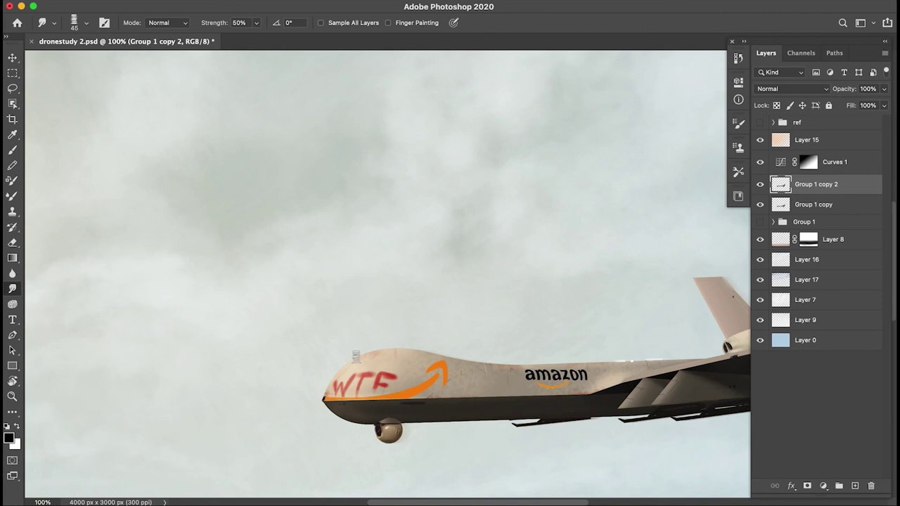
key("bracketright")
key("bracketright")
left_click_drag(466, 326, 378, 244)
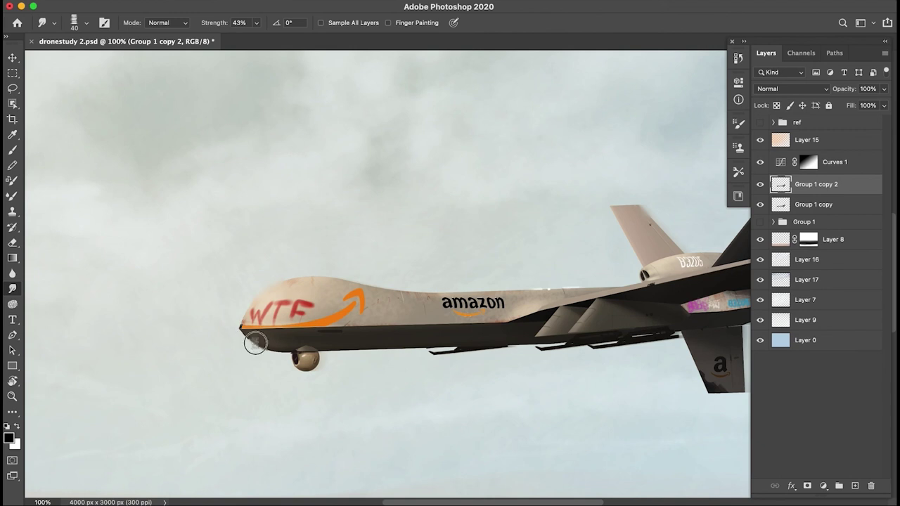
key("bracketleft")
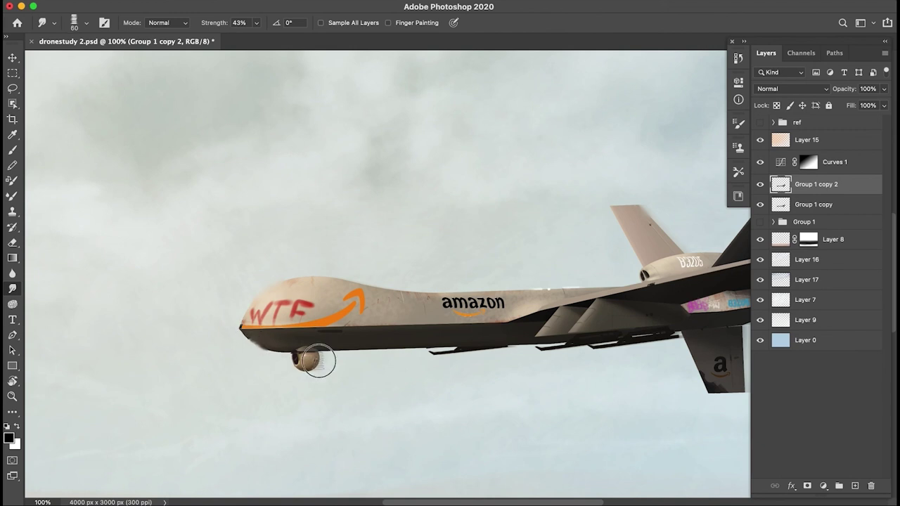
scroll(543, 391, "right", 5)
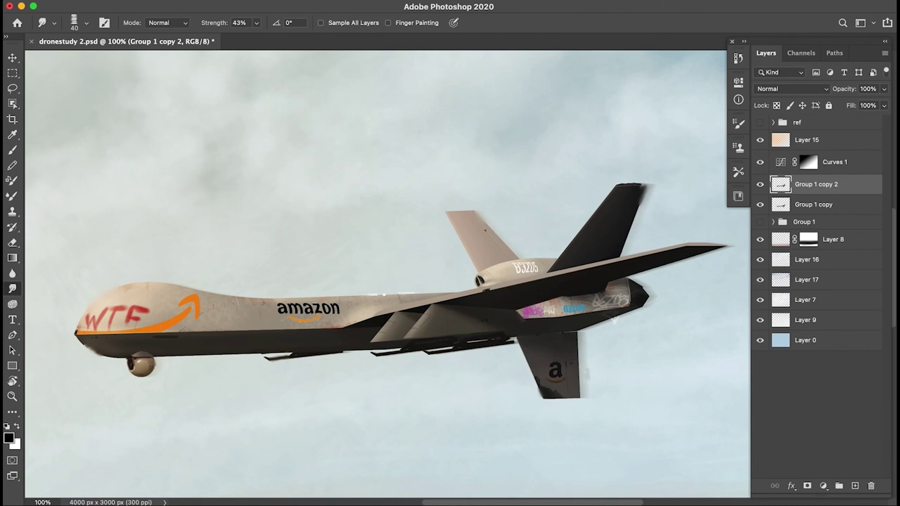
left_click_drag(543, 395, 537, 387)
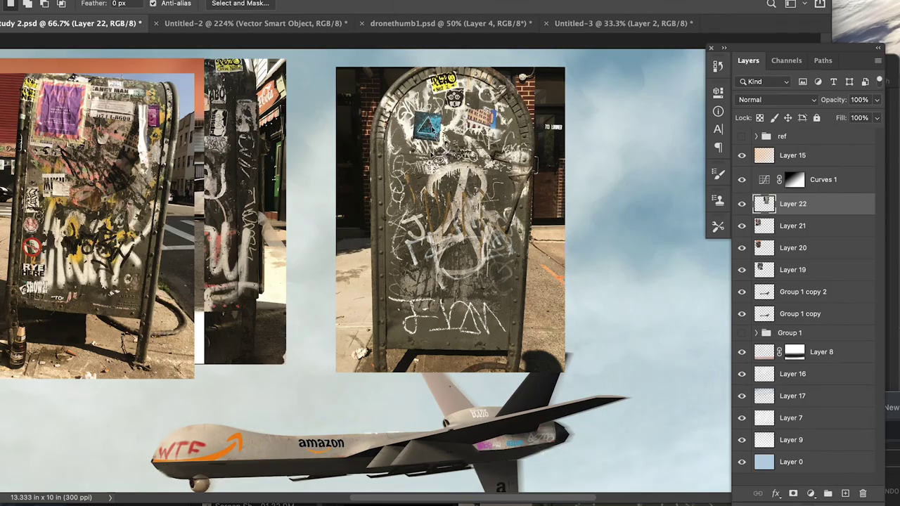
Step: Lasso the white graffiti on Layer 22's mailbox photo, copy it to a new layer and place it beside the photo
left_click_drag(501, 175, 522, 204)
left_click_drag(512, 249, 504, 316)
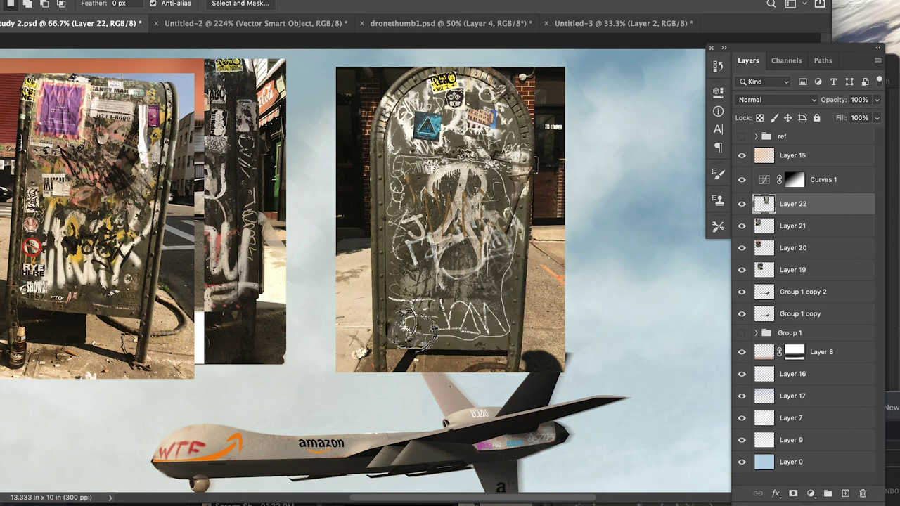
left_click_drag(396, 192, 397, 166)
left_click_drag(396, 229, 417, 170)
key("super+j")
key("v")
left_click_drag(462, 247, 620, 331)
Step: Select the graffiti photo layers from Layer 22 through Layer 19 and move them up, away from the drone
scroll(620, 331, "down", 3)
left_click(783, 292, "shift")
scroll(496, 292, "up", 5)
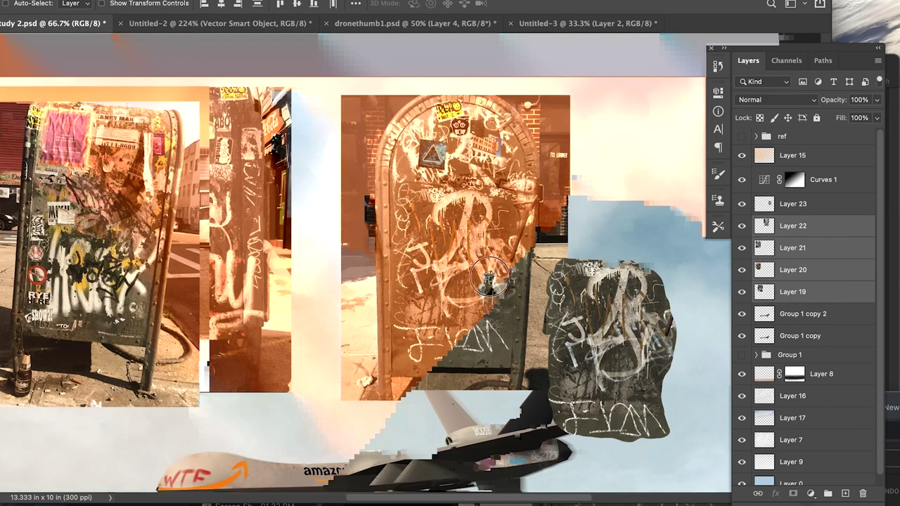
left_click_drag(467, 281, 474, 179)
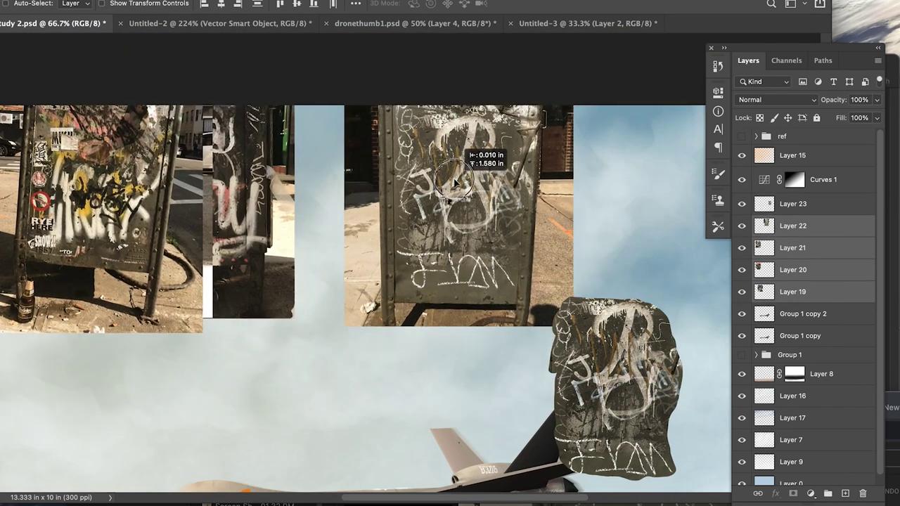
Step: Move the Layer 23 graffiti cut-out over the drone's tail section and scale it down with a free transform
left_click(788, 204)
scroll(605, 308, "down", 5)
left_click_drag(606, 310, 443, 341)
key("super+t")
left_click_drag(386, 247, 405, 276)
key("Return")
Step: Darken the Layer 23 graffiti's shadows with Levels and set its blend mode to Screen
key("ctrl+l")
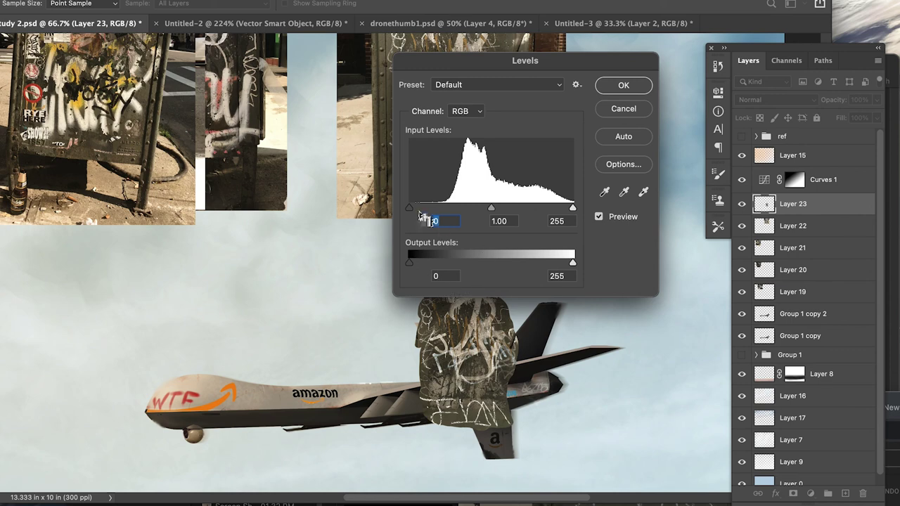
key("Return")
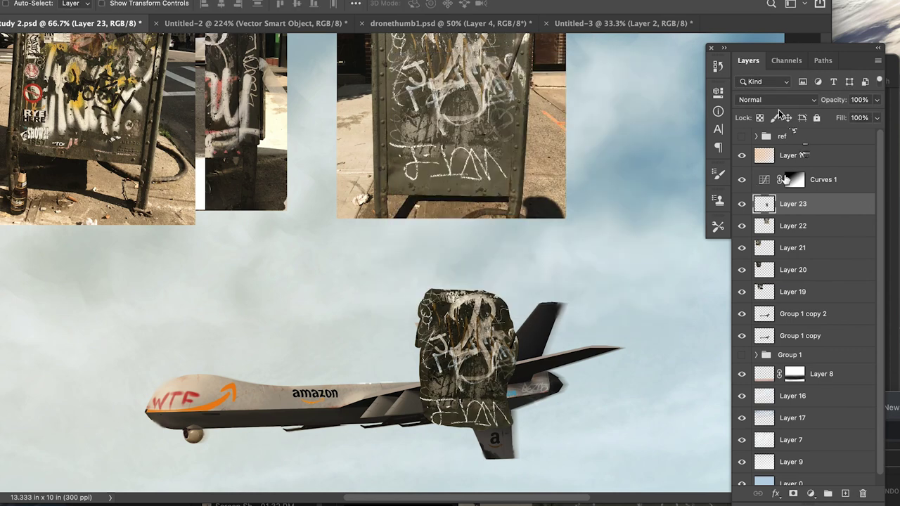
left_click(774, 100)
left_click(764, 214)
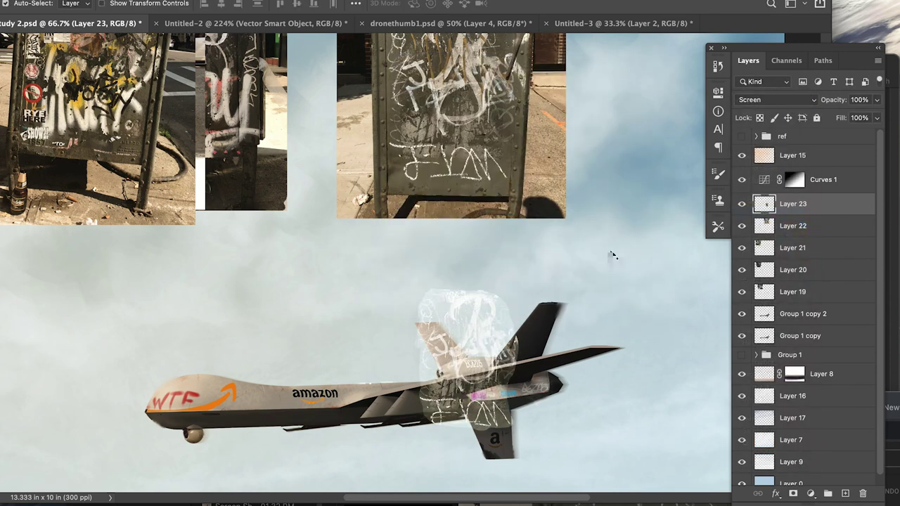
Step: Reduce the Layer 23 graffiti's background haze with Levels, raising the black point and setting the midtones to 0.8
key("super+l")
left_click_drag(491, 208, 503, 209)
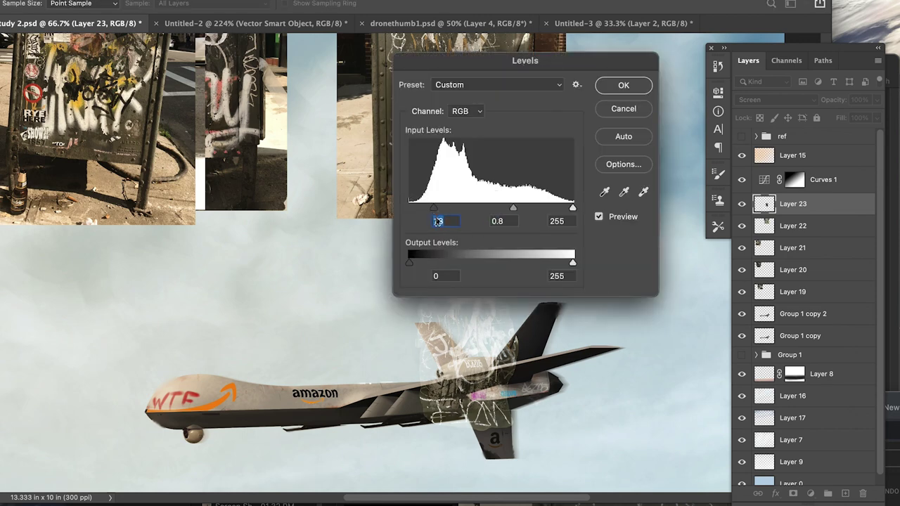
key("Return")
Step: Shrink the Layer 23 graffiti over the drone's tail with a free transform
key("ctrl+t")
left_click_drag(413, 287, 458, 355)
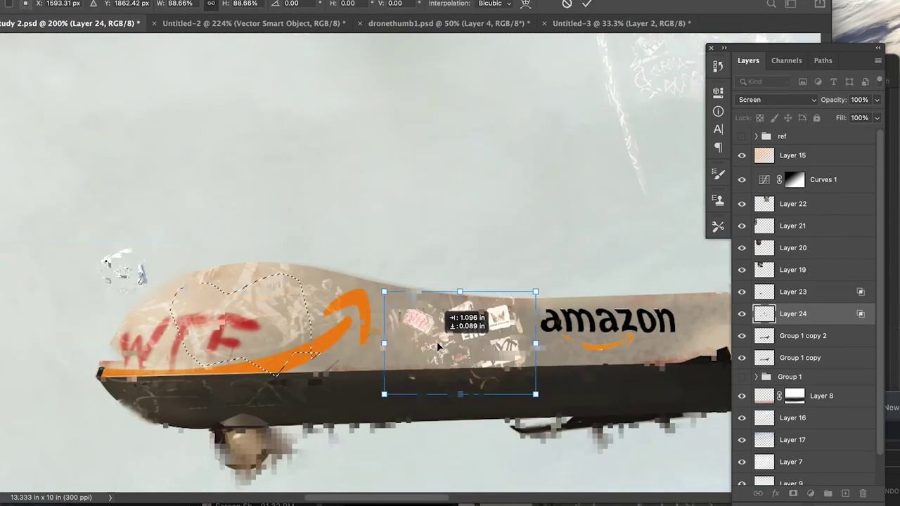